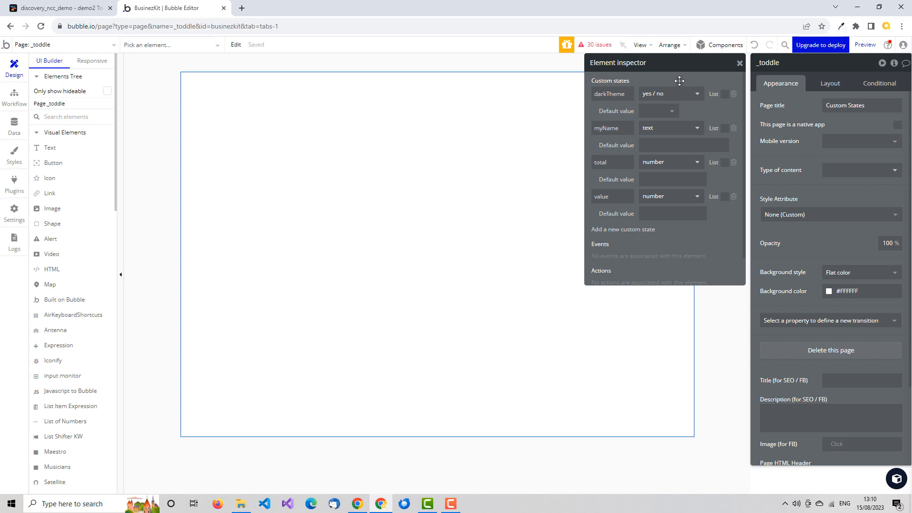
- Close the element inspector and add a "Page is loaded" event to the _toddle page's workflow
left_click(740, 64)
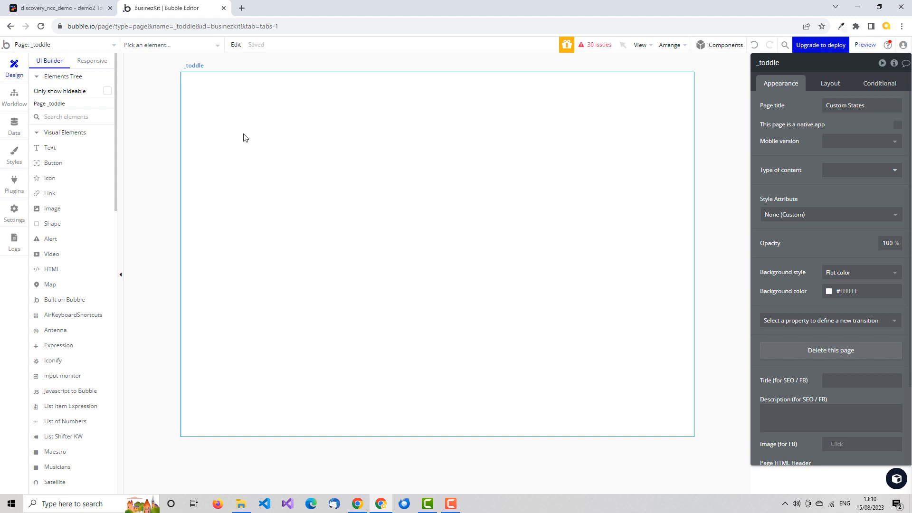
left_click(15, 97)
left_click(80, 106)
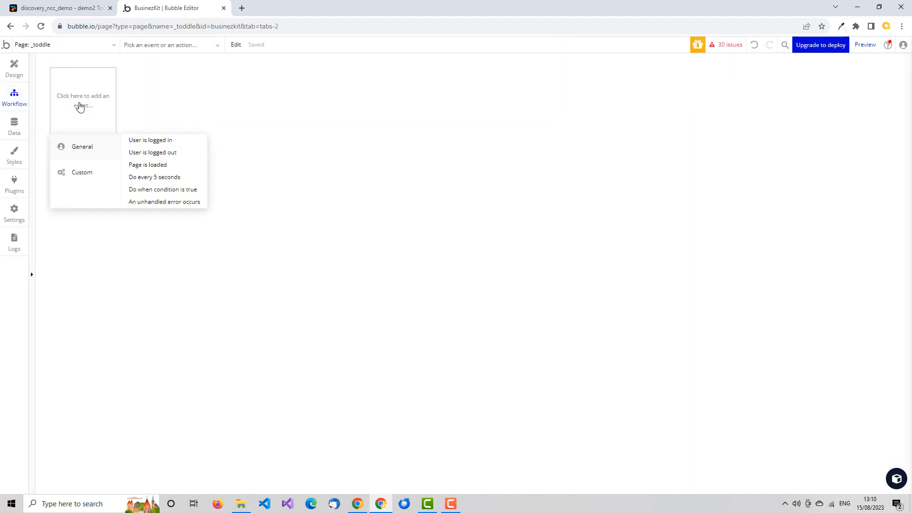
mouse_move(90, 179)
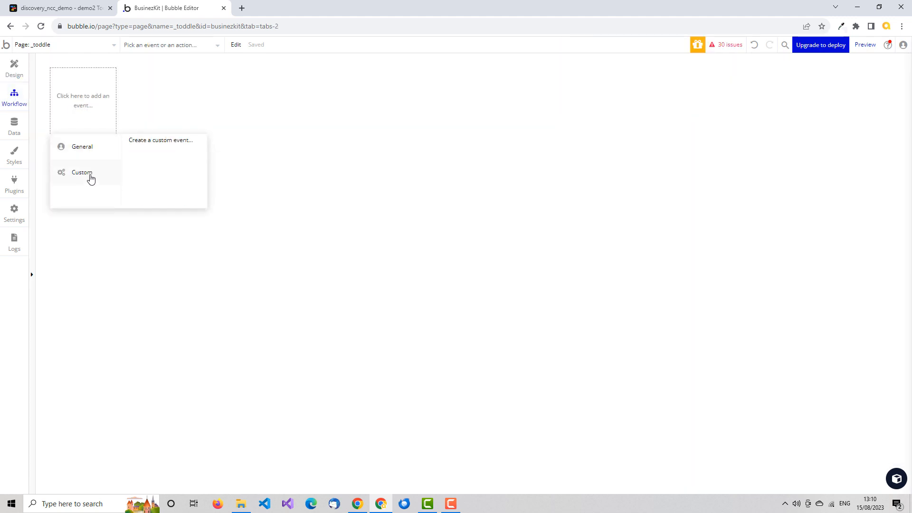
mouse_move(95, 147)
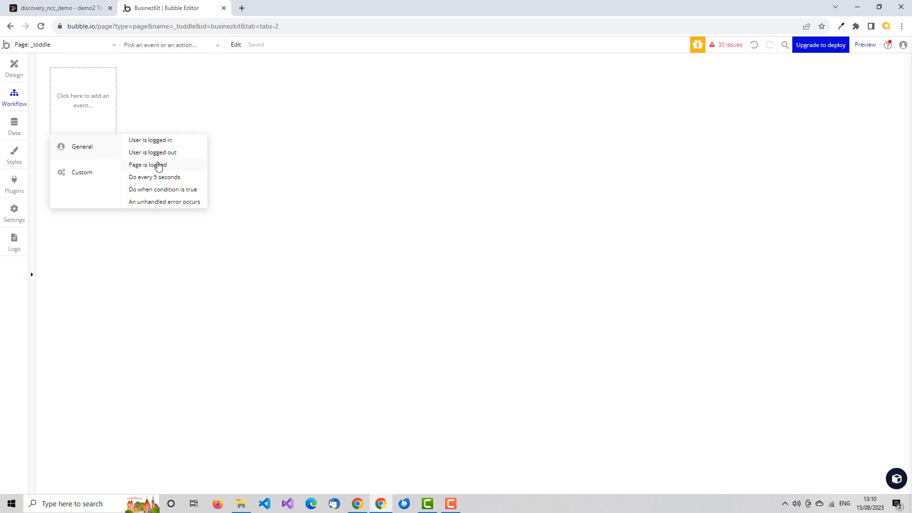
left_click(151, 164)
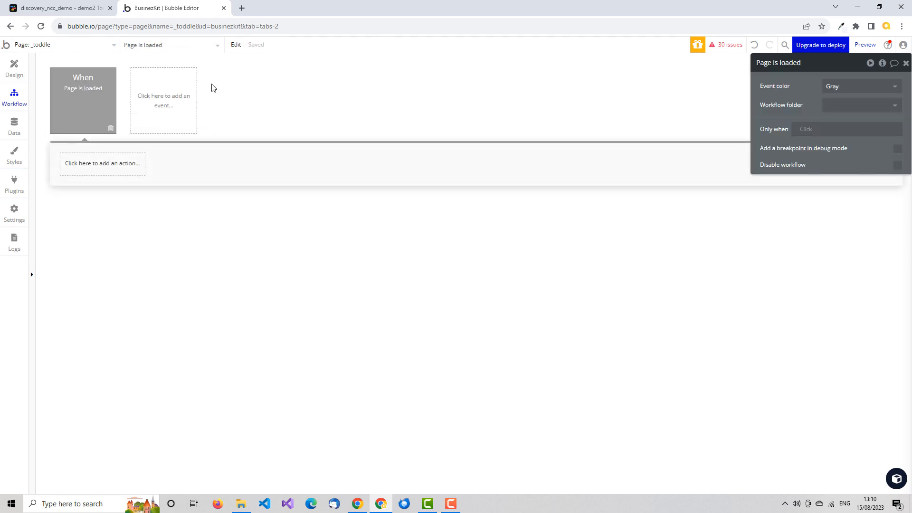
- Add a "Set state of an element" action to the page-load event, with _toddle as its element
left_click(106, 172)
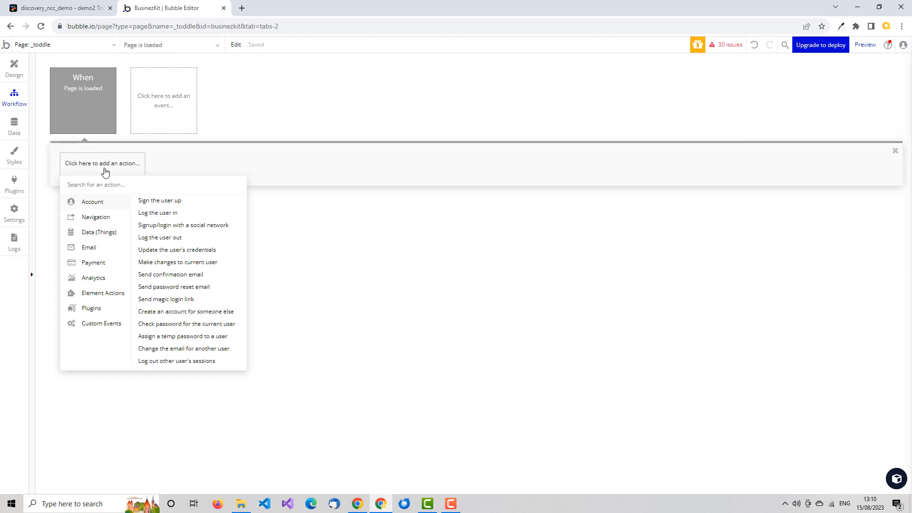
type("st")
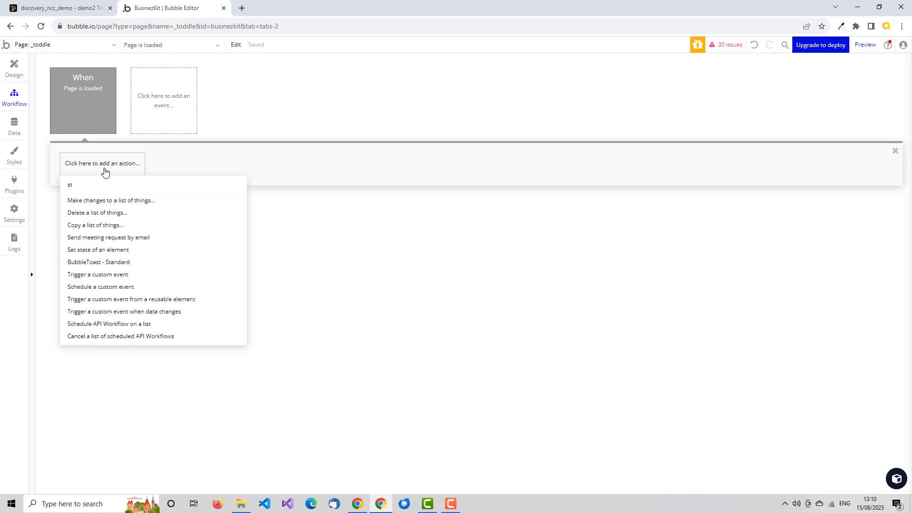
type("a")
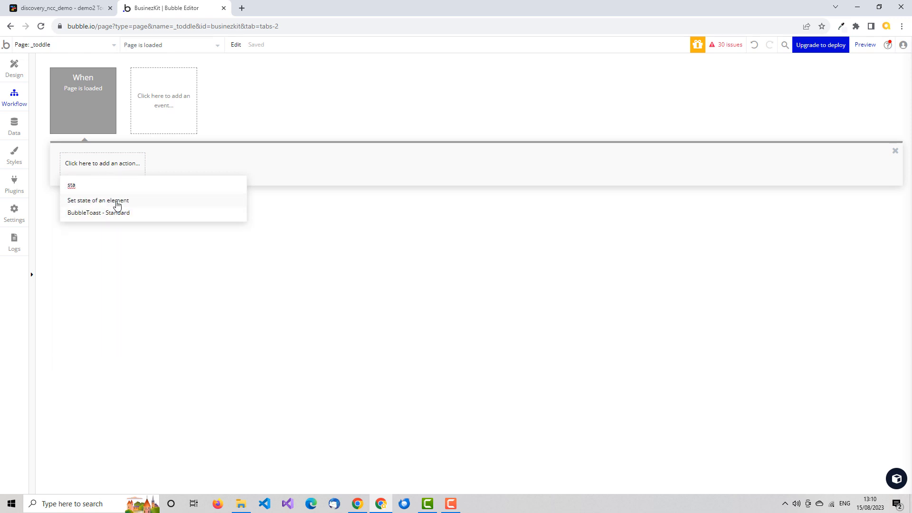
left_click(117, 200)
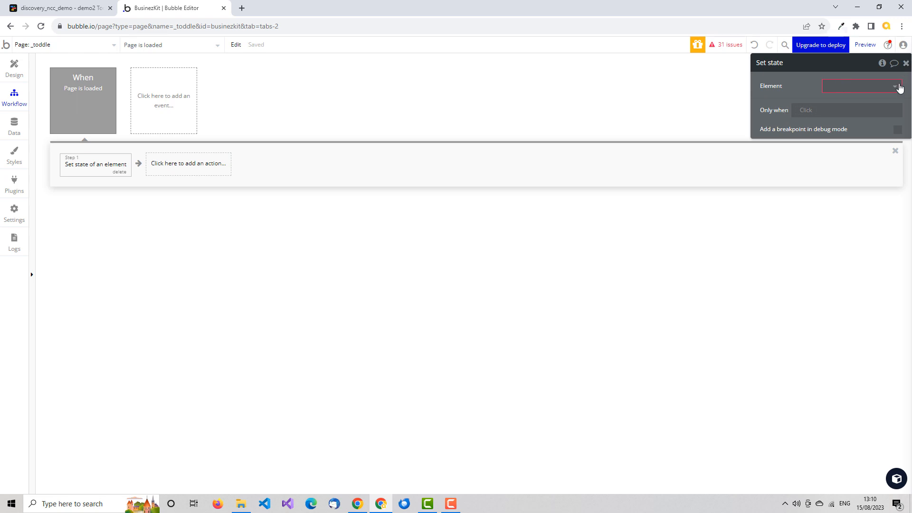
left_click(899, 87)
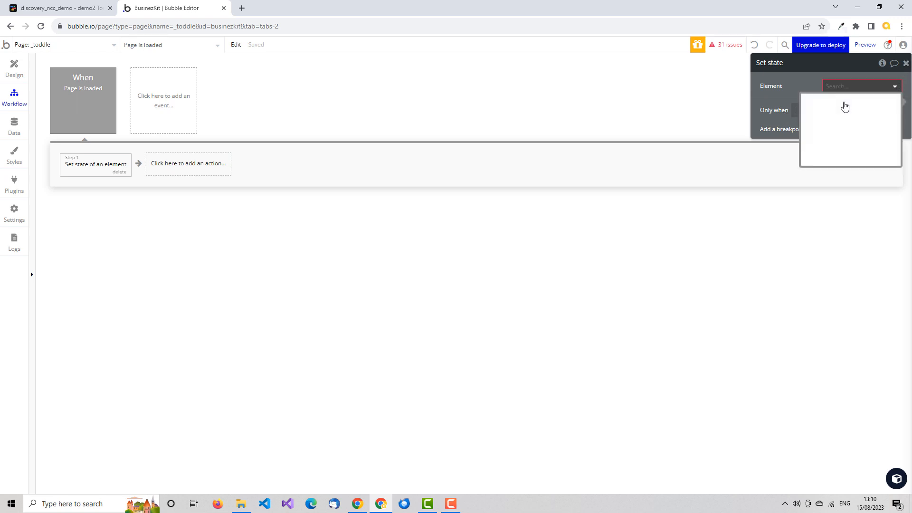
left_click(842, 106)
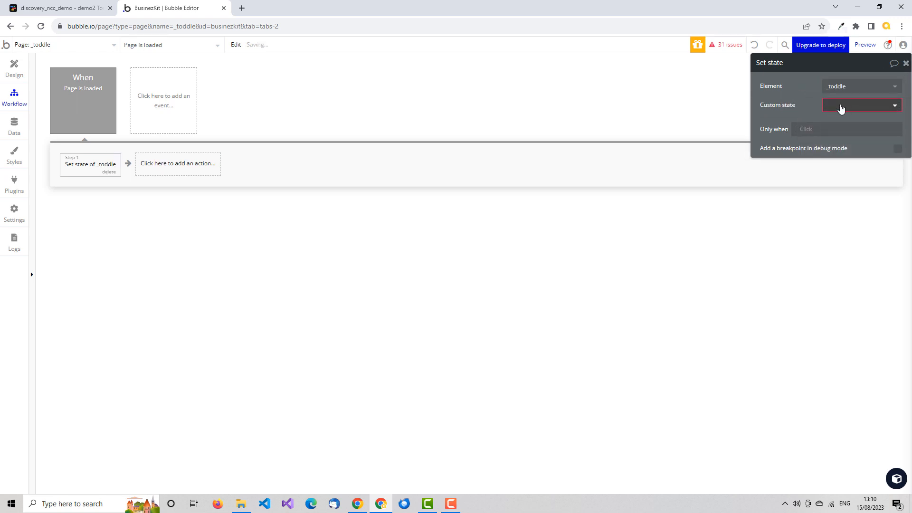
- View the custom states available for the set-state action without choosing one, and return to the page design view
left_click(841, 108)
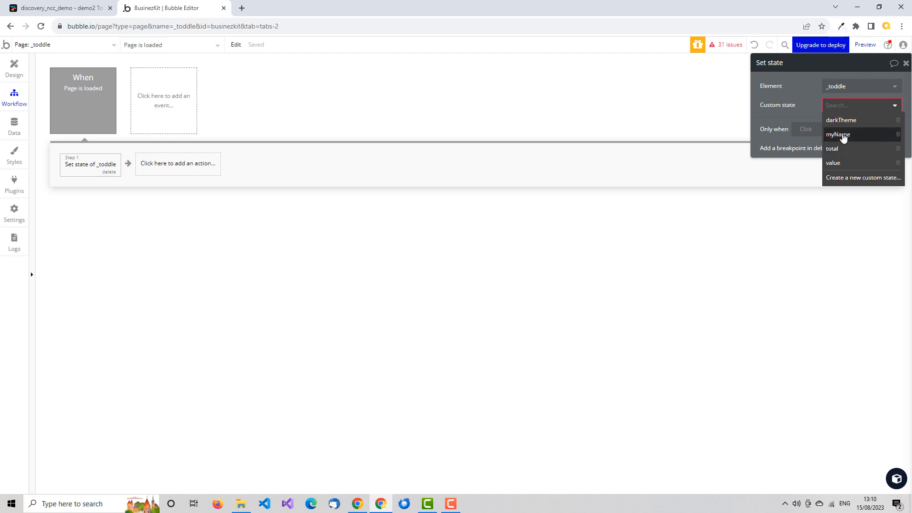
left_click(907, 64)
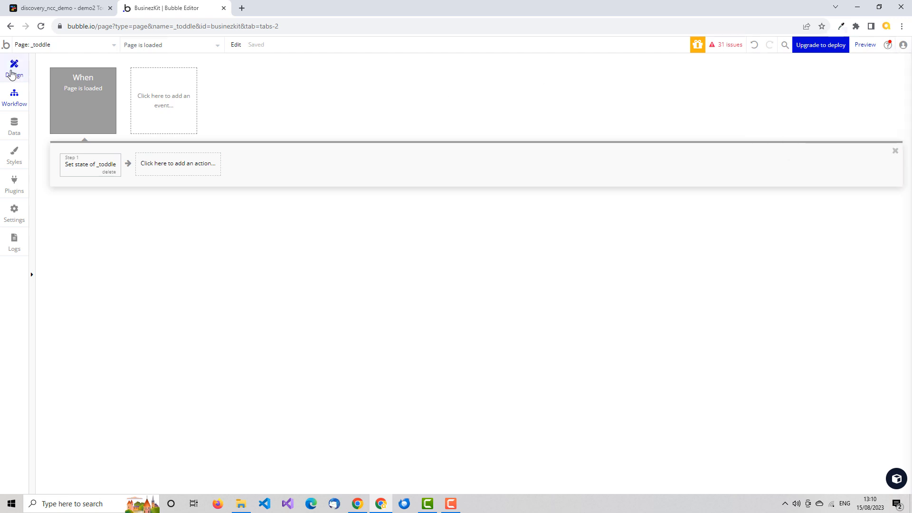
left_click(15, 69)
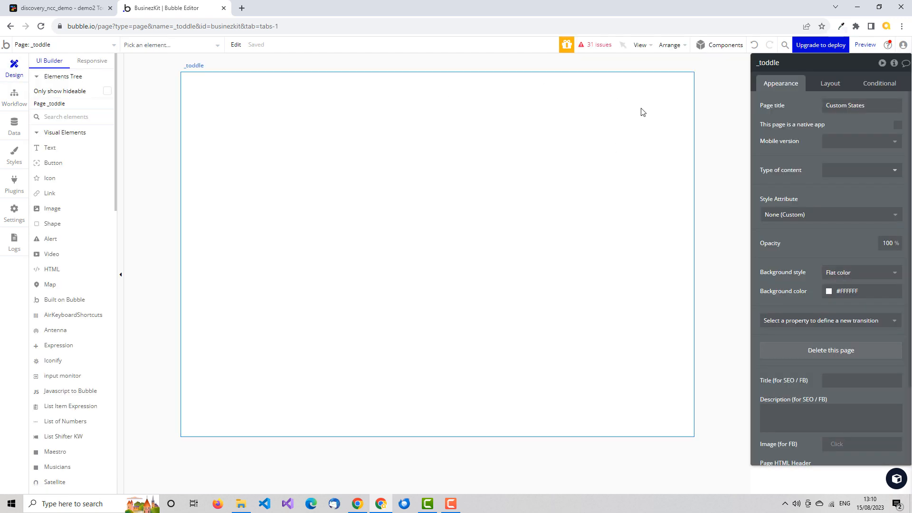
- Switch to the toddle editor and create a component variable named myName
left_click(75, 9)
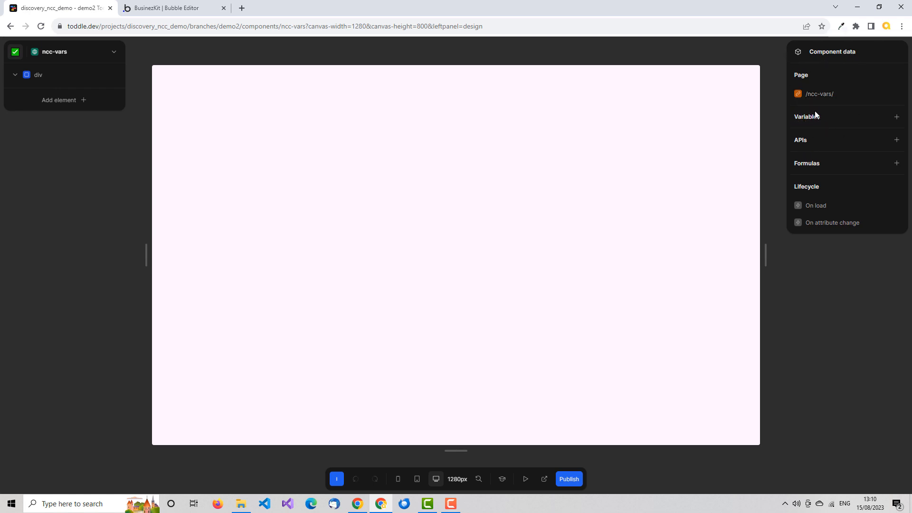
left_click(896, 119)
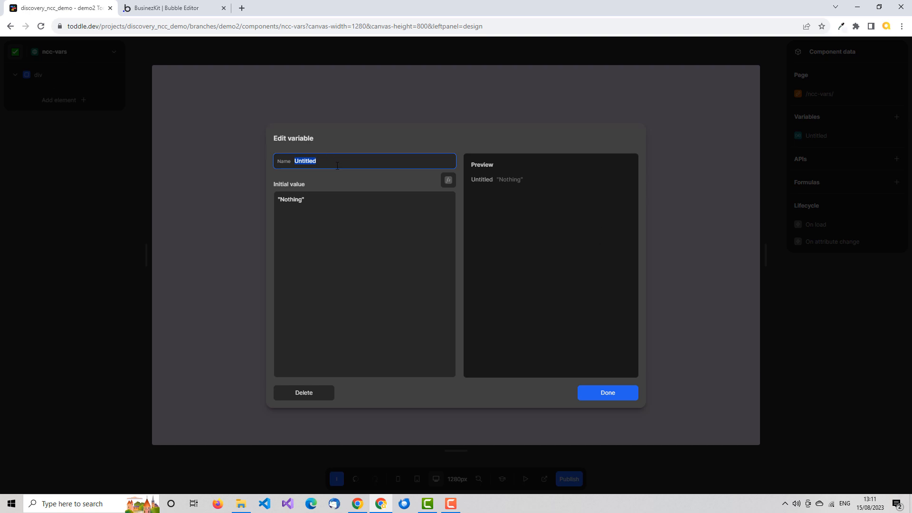
type("myName")
key("Tab")
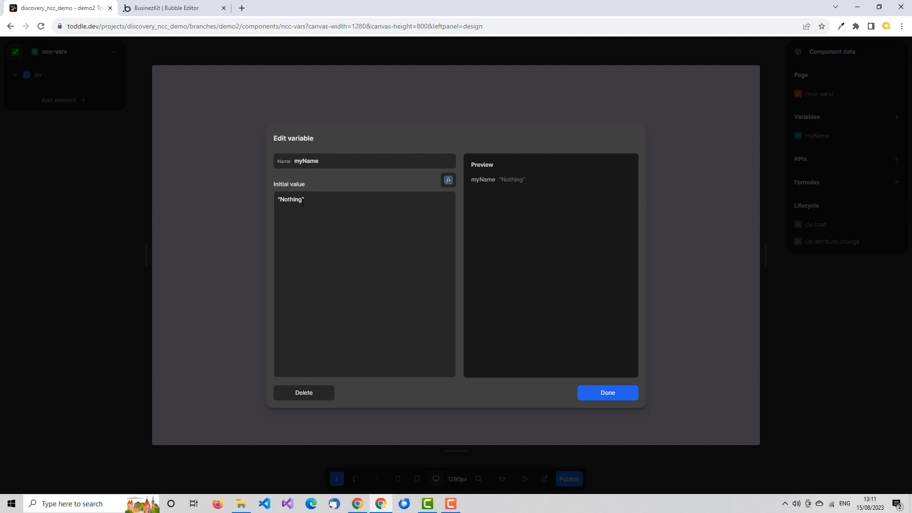
- Replace the default text in myName's initial value with a person's first name, keeping the quotation marks
left_click(303, 200)
double_click(287, 200)
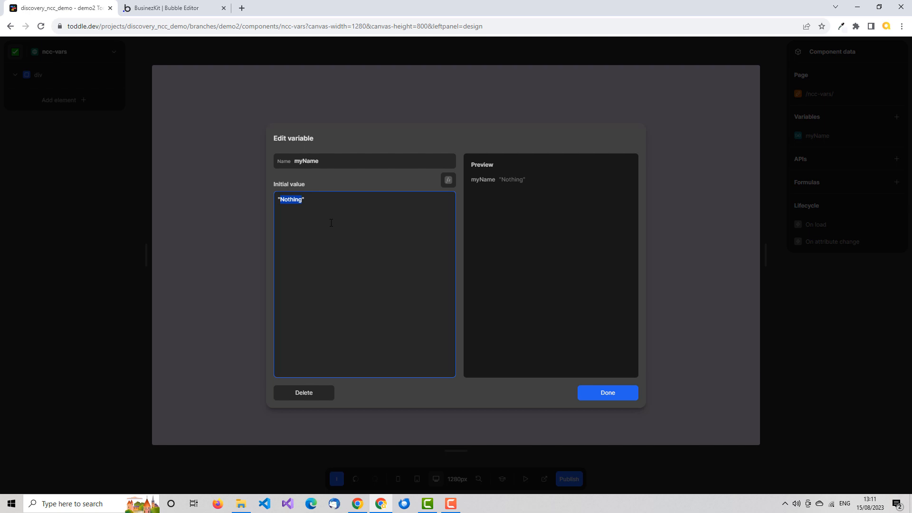
type("Clive")
- Switch to the Bubble editor and examine the data types available for the "value" custom state of _toddle
left_click(157, 9)
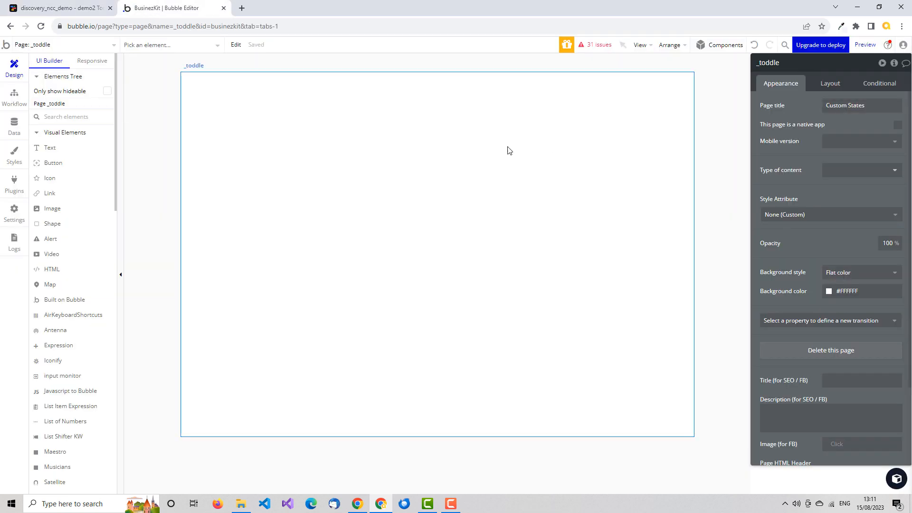
left_click(894, 63)
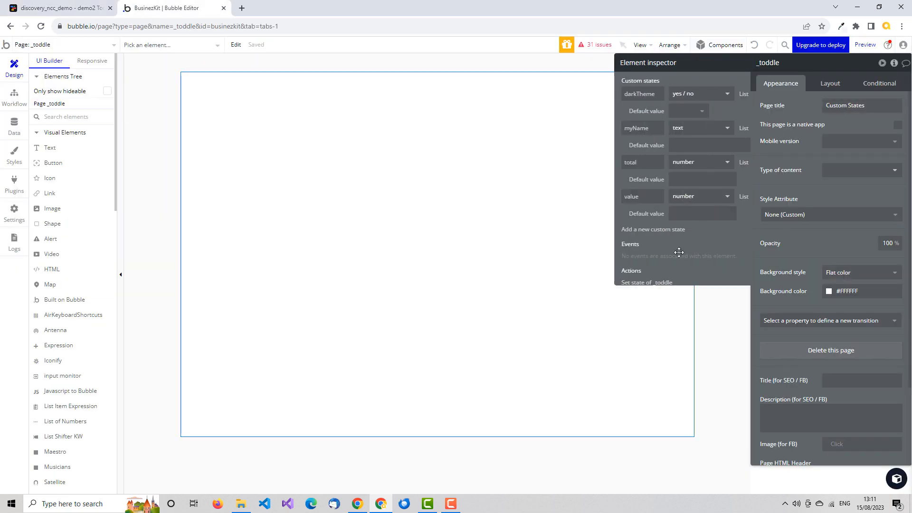
left_click(698, 197)
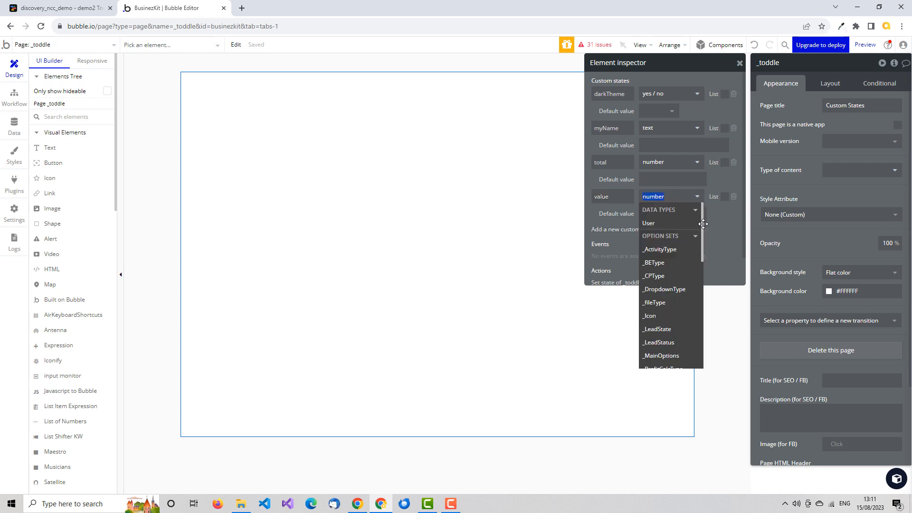
left_click_drag(703, 224, 696, 300)
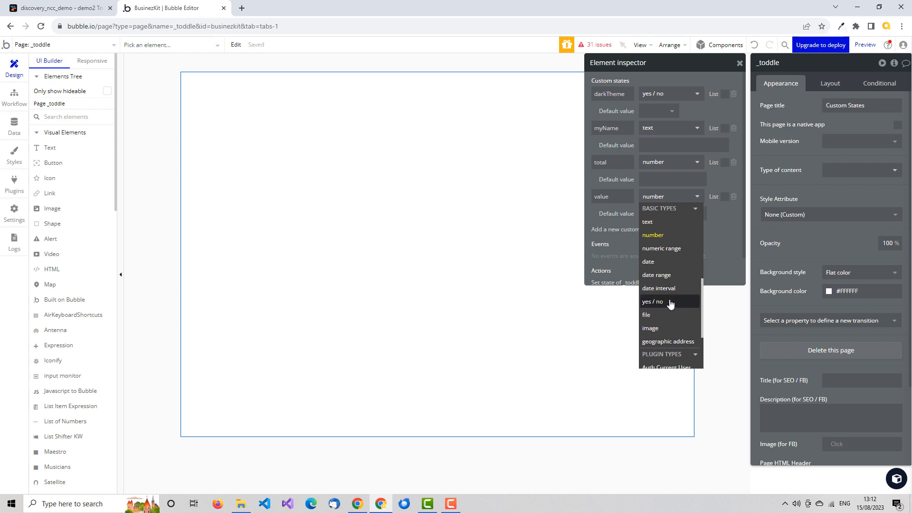
left_click(485, 179)
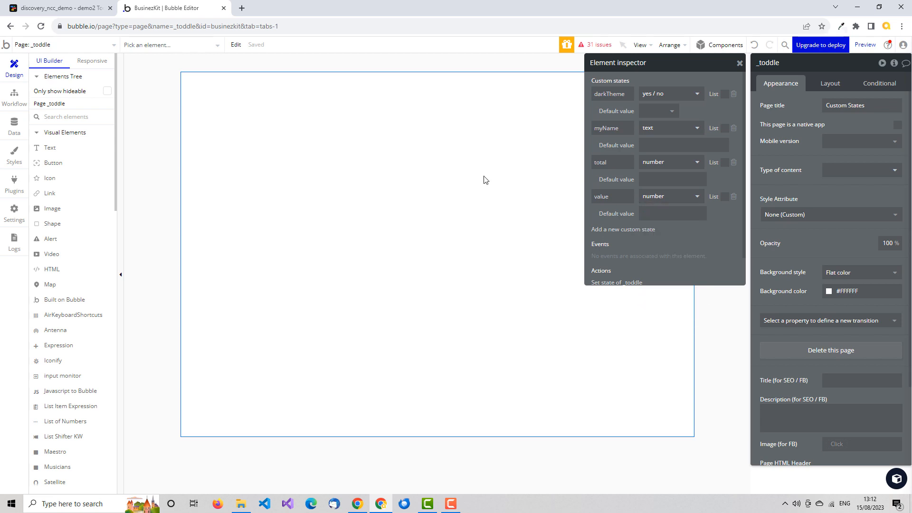
- Switch back to the toddle editor and set myName's initial value to the number 0
left_click(49, 10)
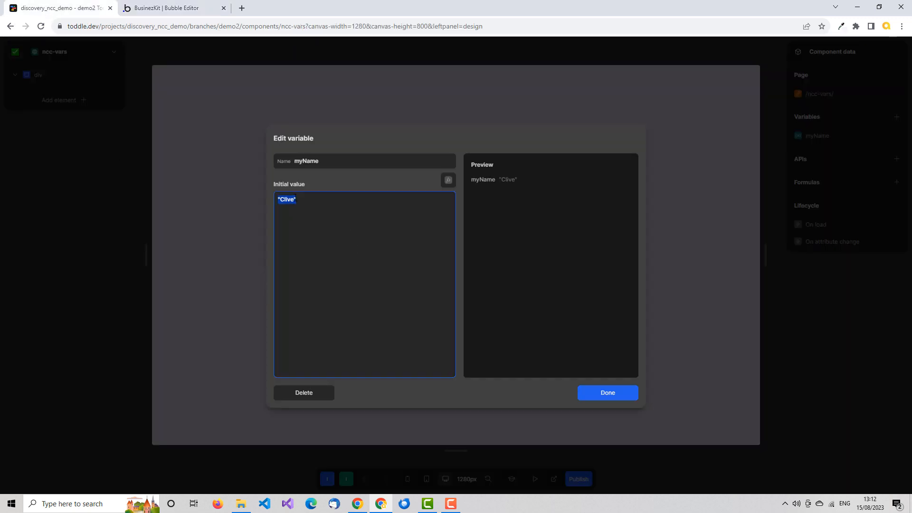
left_click(301, 211)
type("0")
key("Tab")
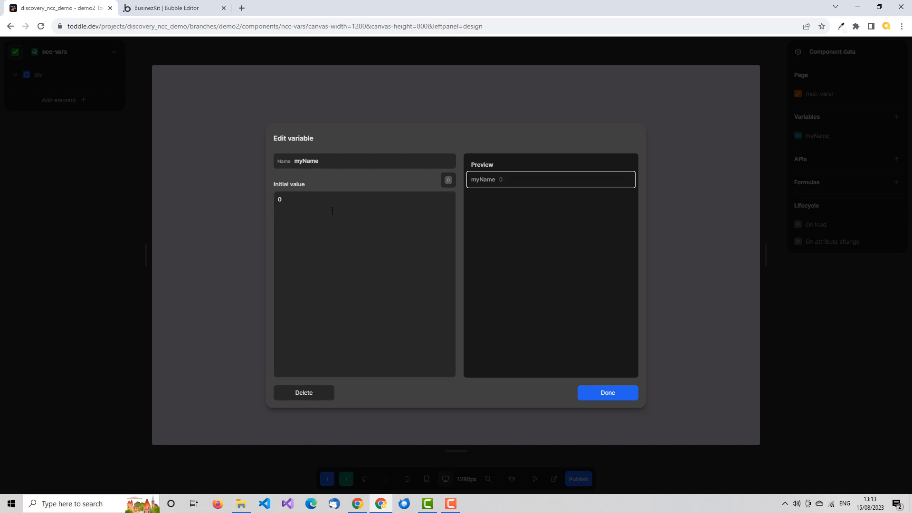
- Try the Boolean values true and false as myName's initial value
double_click(282, 199)
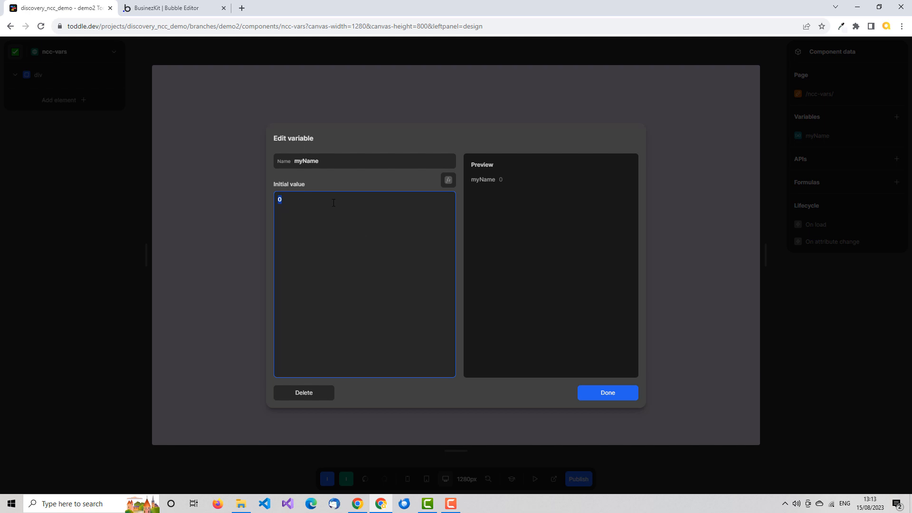
type("true")
key("Tab")
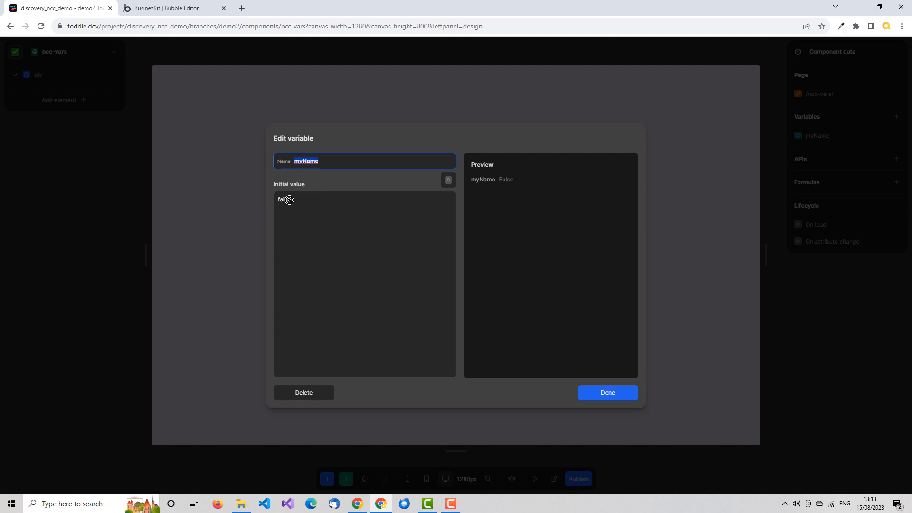
- Reset myName's initial value to an empty string "" and set it to True in the formula editor
left_click_drag(287, 198, 265, 209)
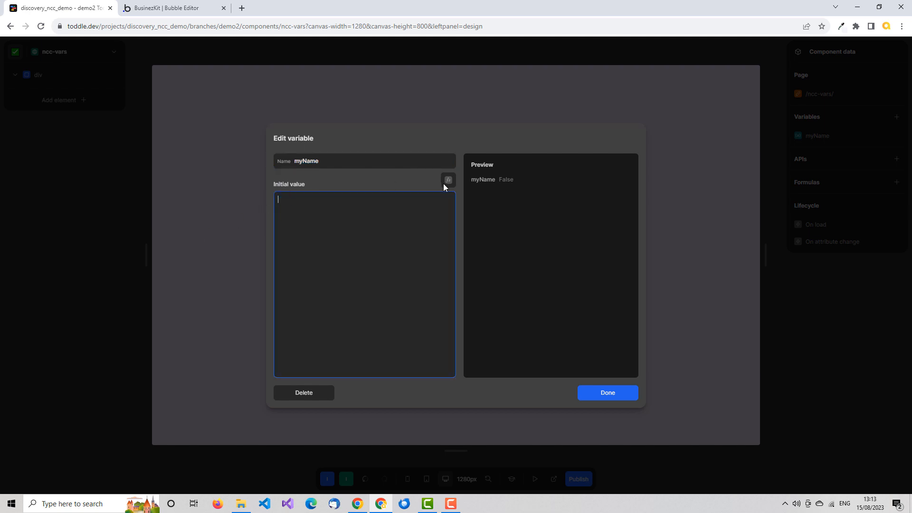
type("\"\"")
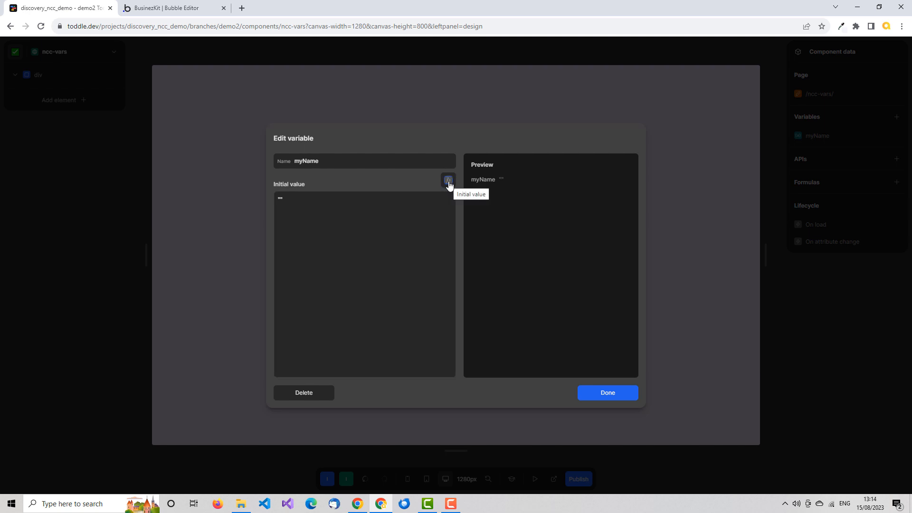
left_click(449, 181)
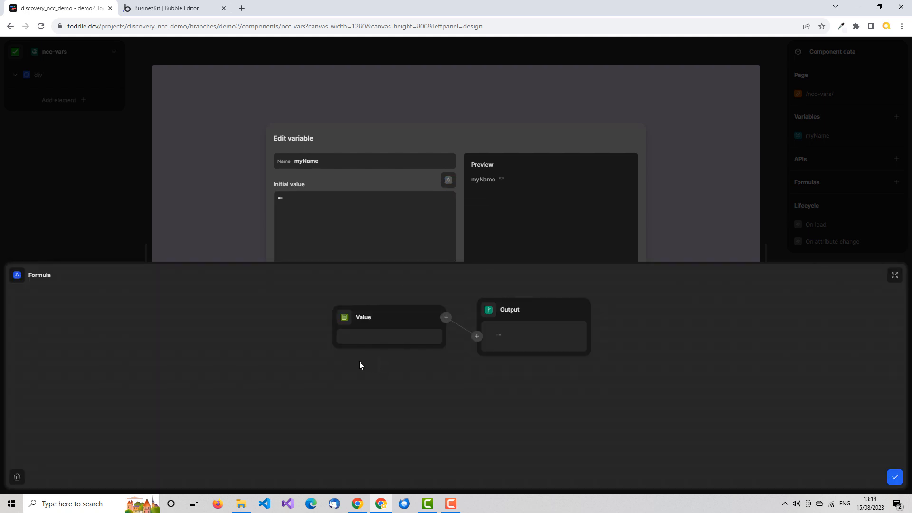
left_click(346, 319)
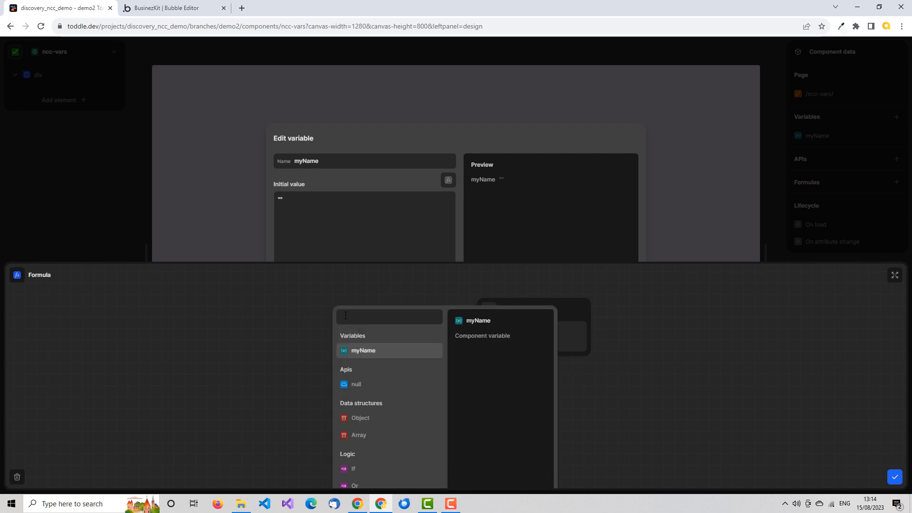
type("true")
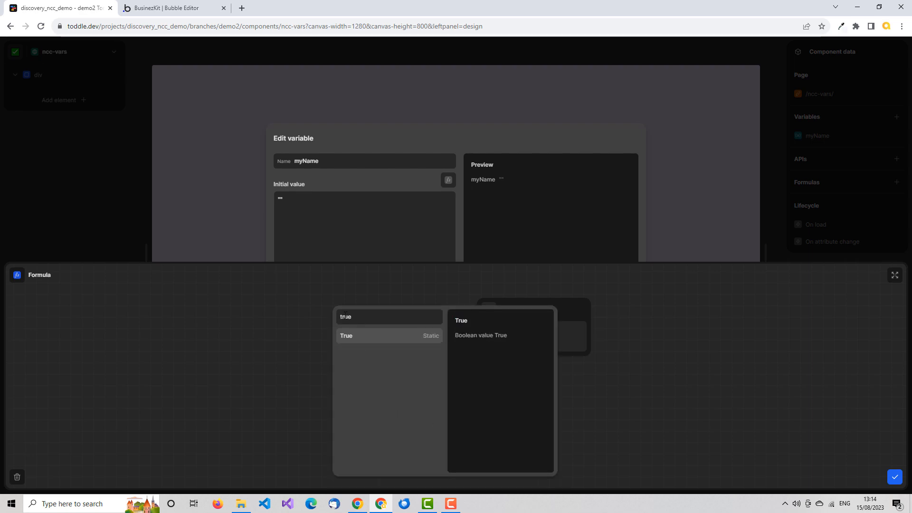
left_click(360, 338)
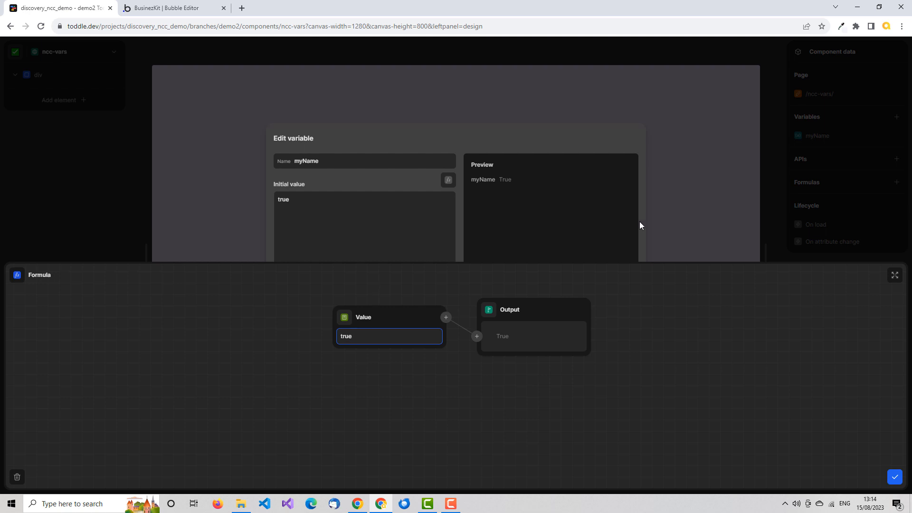
- Replace the initial value of myName with the Boolean False in the formula editor
left_click(340, 319)
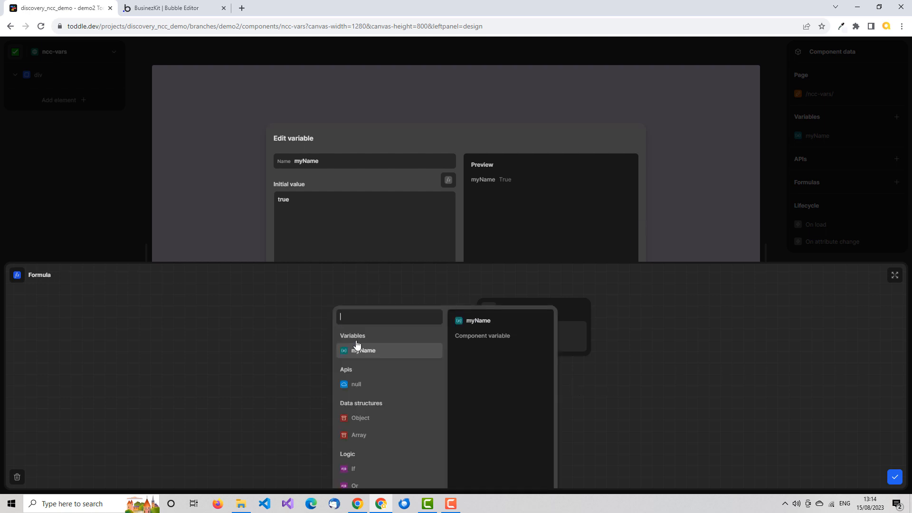
type("fal")
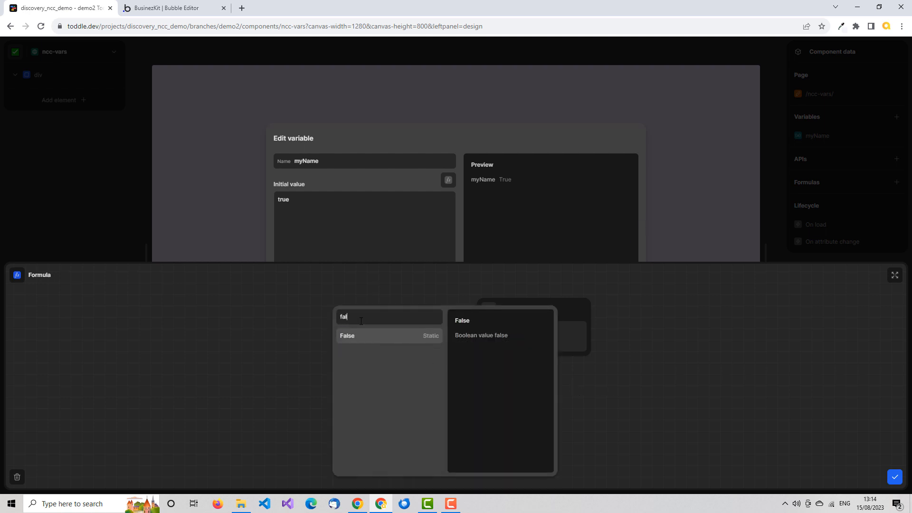
type("se")
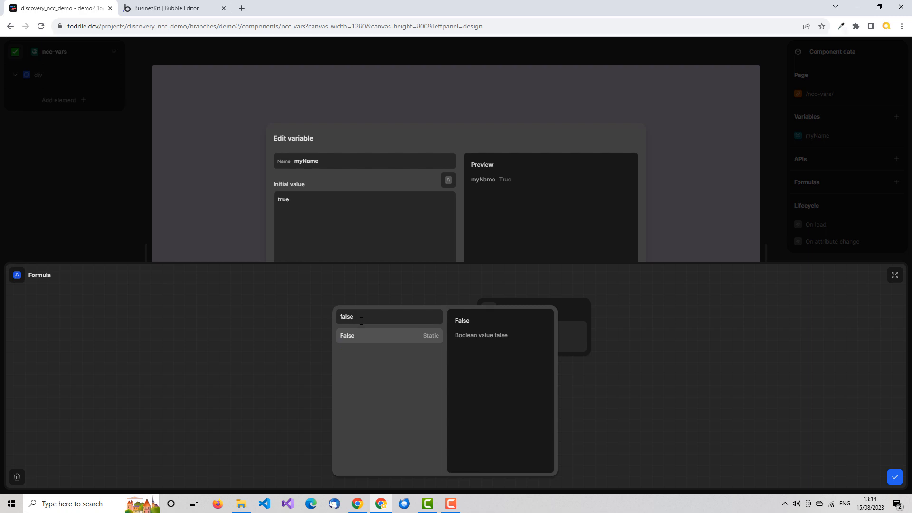
left_click(405, 338)
left_click(895, 477)
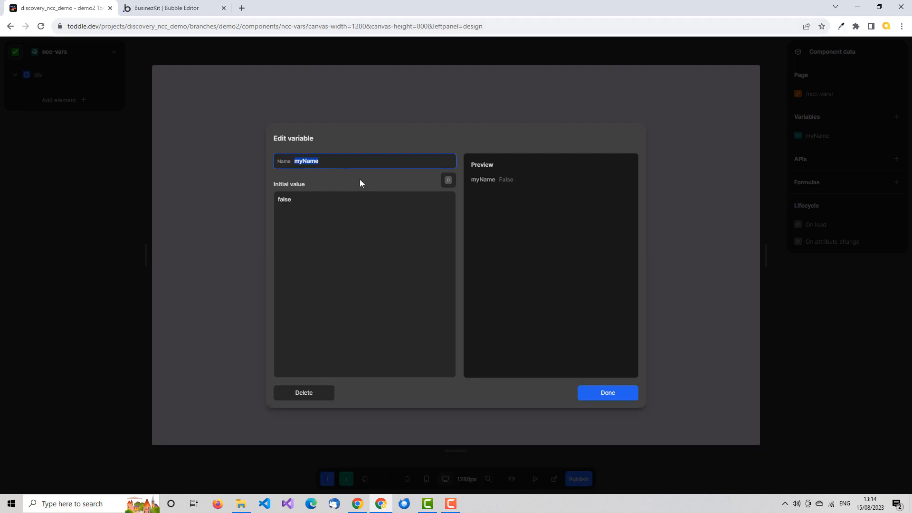
- Set myName's initial value to a first name in double quotes and finish editing the variable
left_click_drag(296, 201, 277, 201)
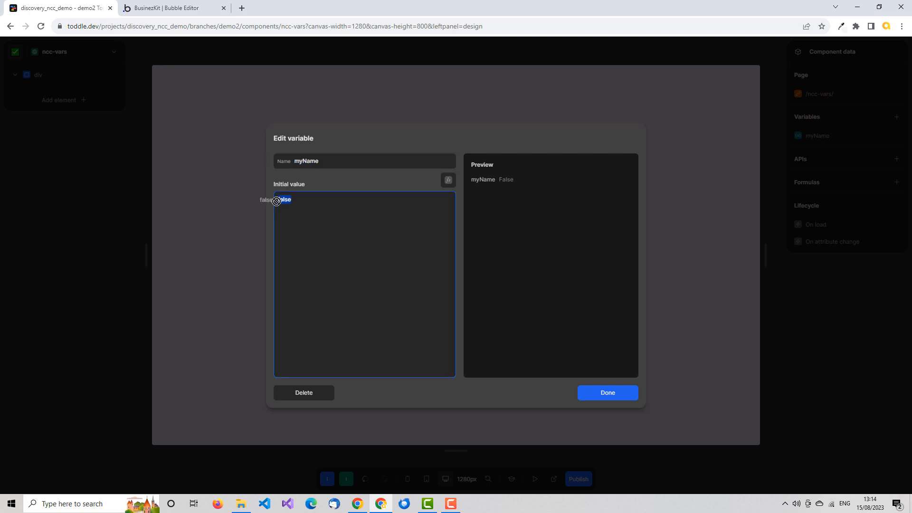
type("\"Clive")
left_click(560, 358)
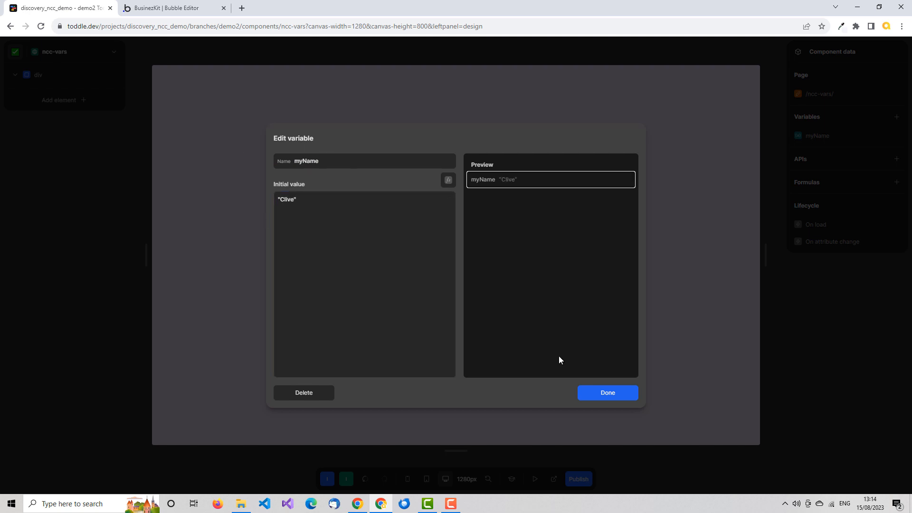
left_click(623, 395)
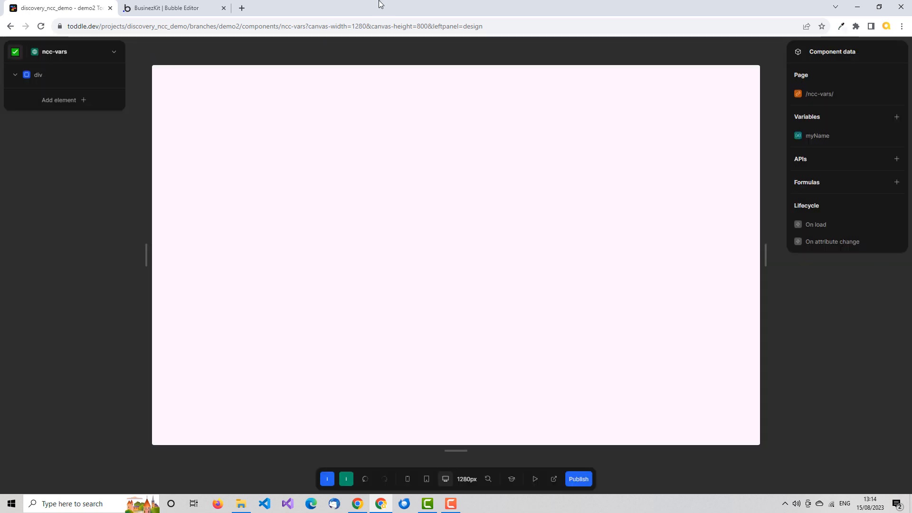
- Switch to the Bubble editor, close the element inspector and add a text element near the page's upper-left corner showing _toddle's myName
left_click(175, 9)
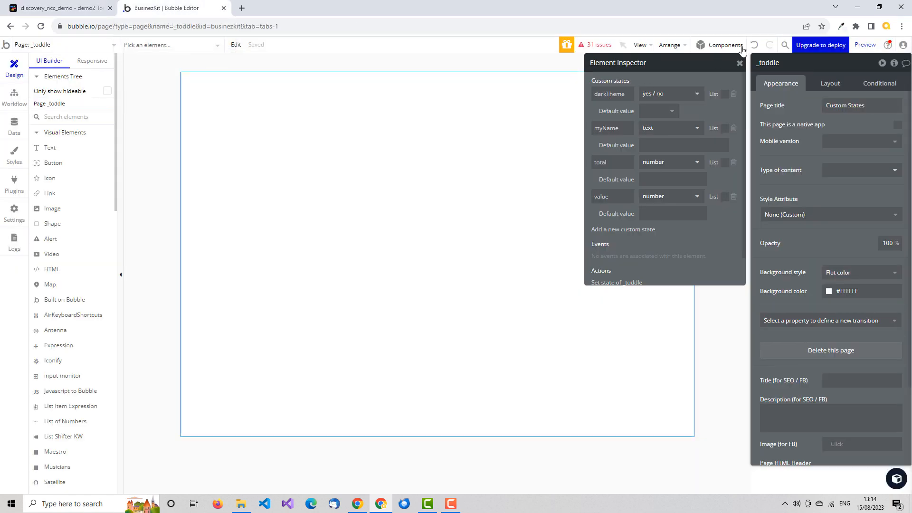
left_click(739, 64)
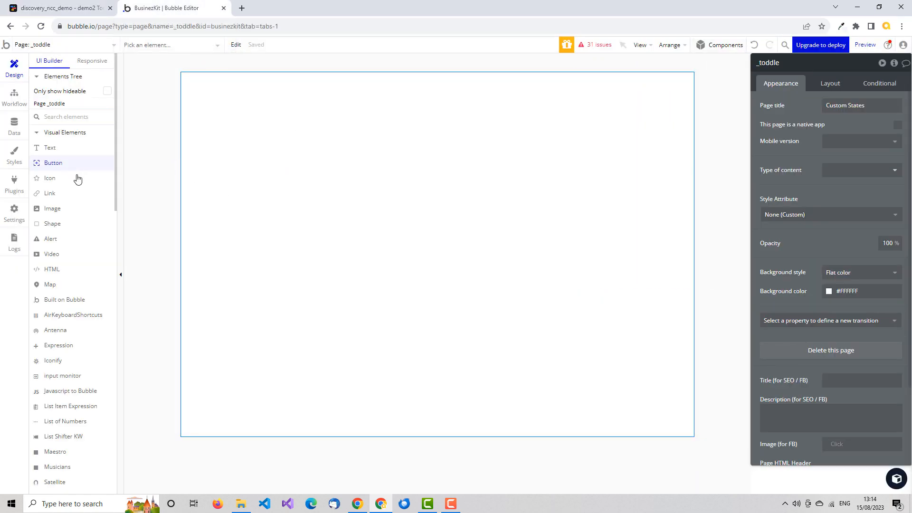
left_click_drag(50, 148, 237, 103)
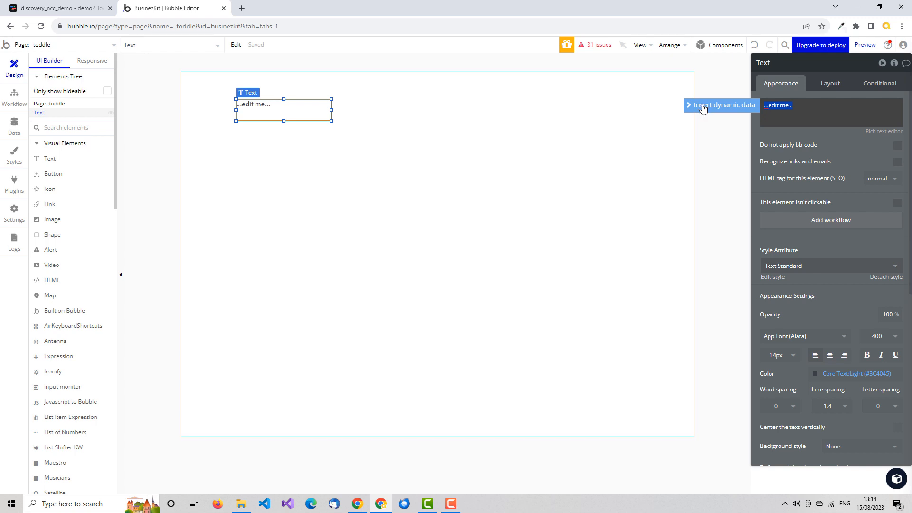
left_click(704, 110)
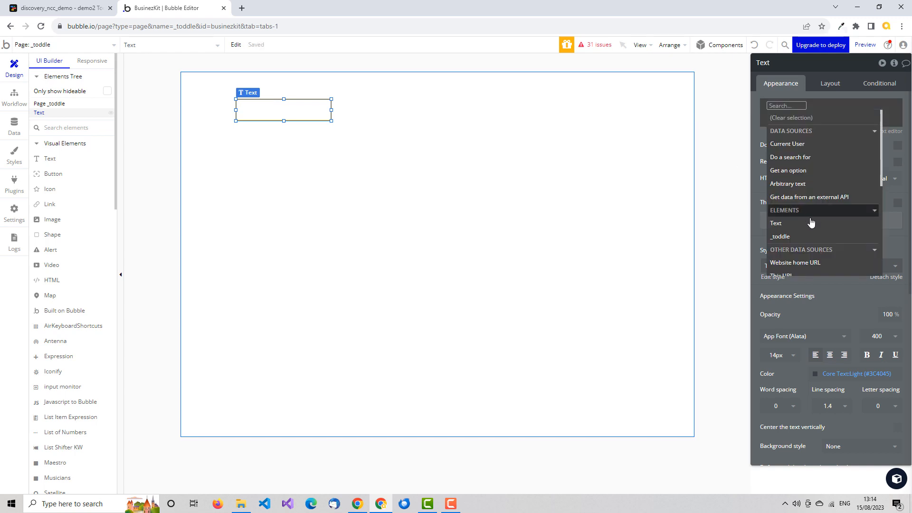
left_click(791, 237)
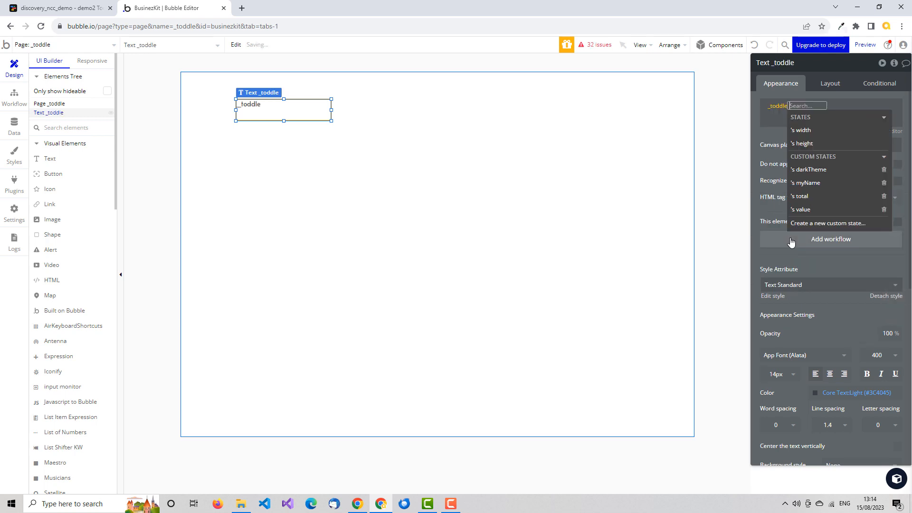
left_click(814, 183)
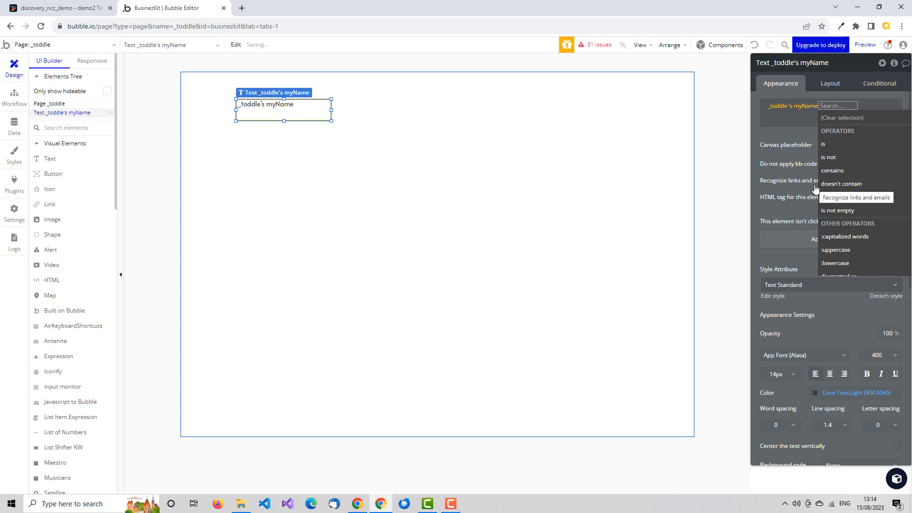
left_click(769, 138)
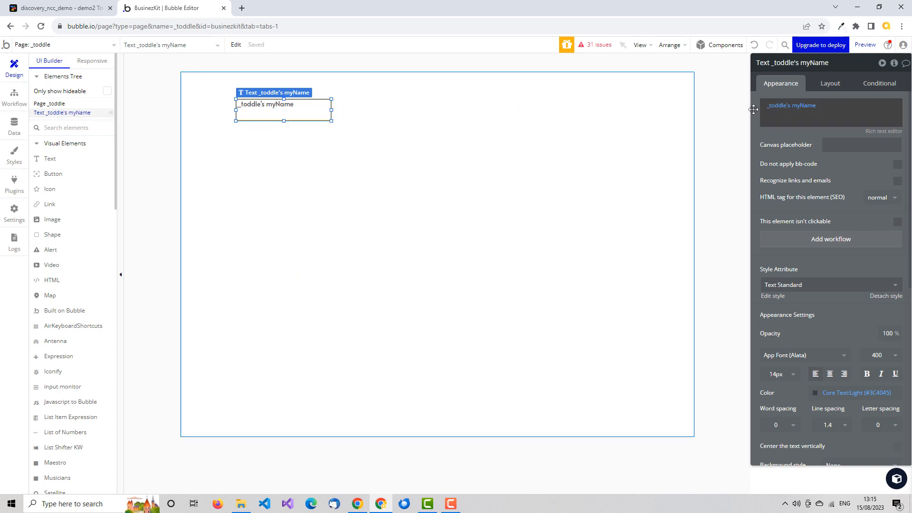
- Preview the _toddle page and reload it without the debug_mode=true parameter in its address
left_click(864, 46)
left_click(212, 29)
left_click(209, 28)
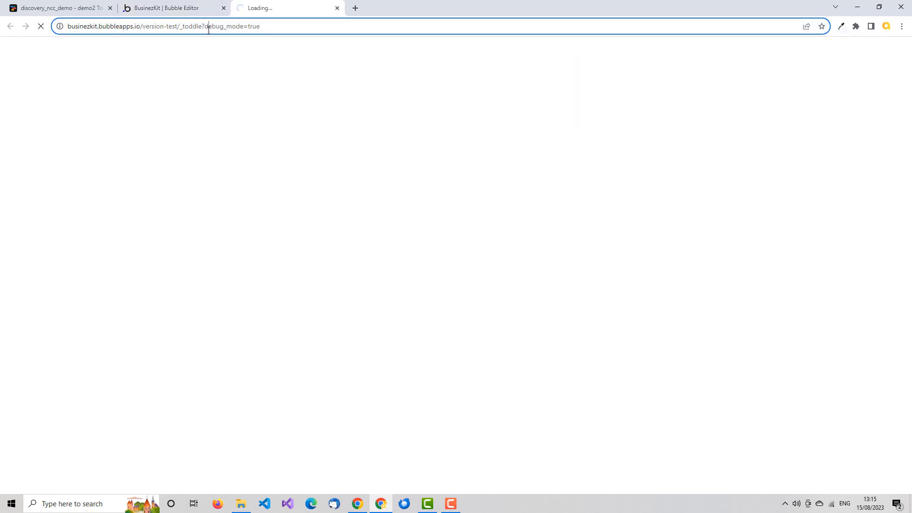
left_click_drag(204, 27, 290, 24)
key("BackSpace")
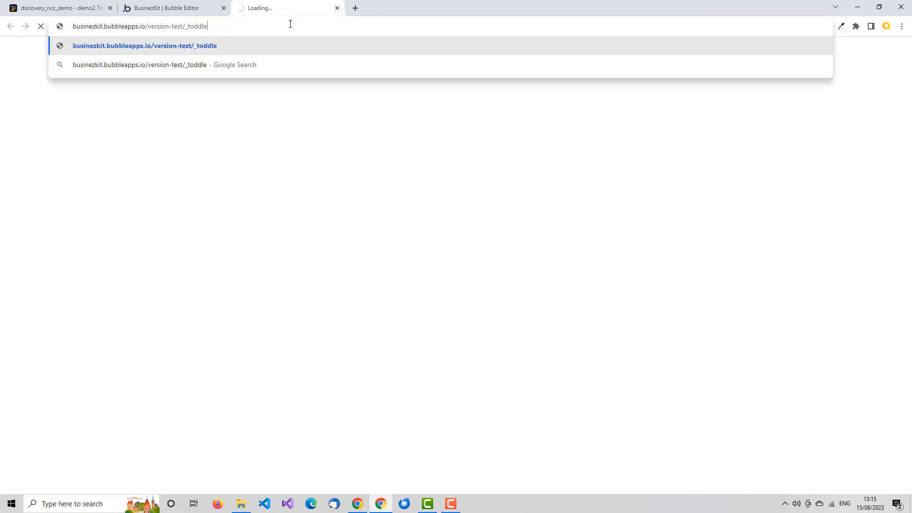
key("Return")
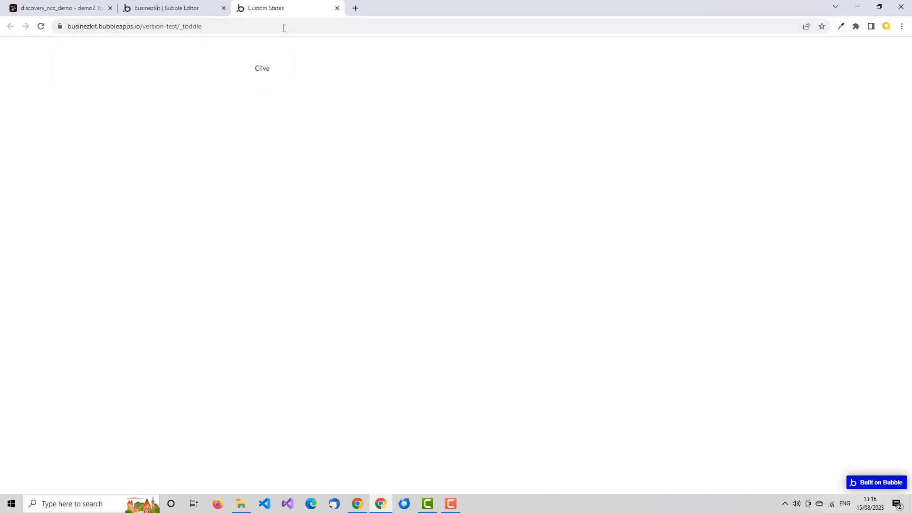
- Switch back to the toddle editor and add a Span element inside the div of ncc-vars
left_click(197, 10)
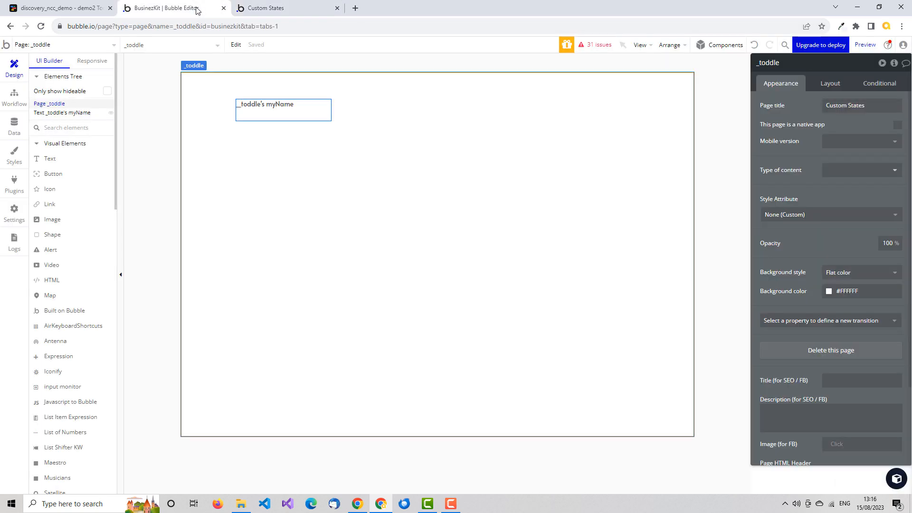
left_click(70, 9)
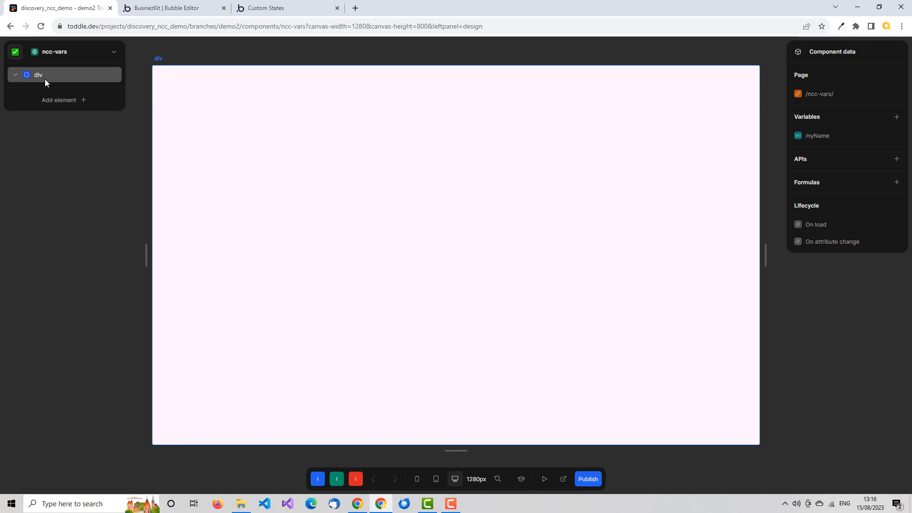
left_click(190, 8)
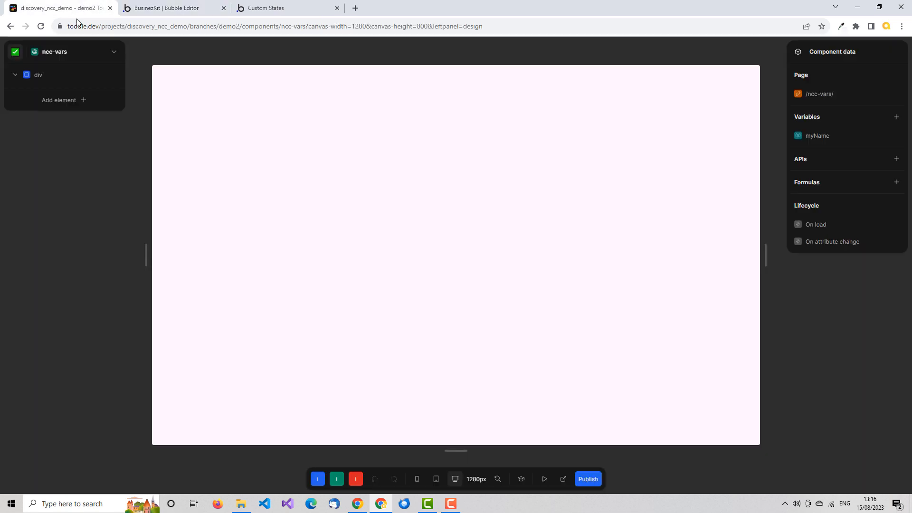
left_click(76, 8)
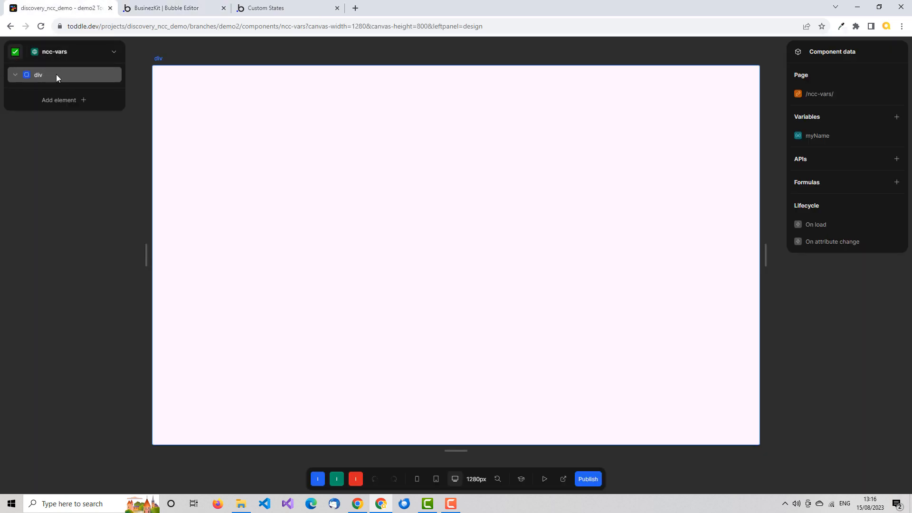
left_click(79, 100)
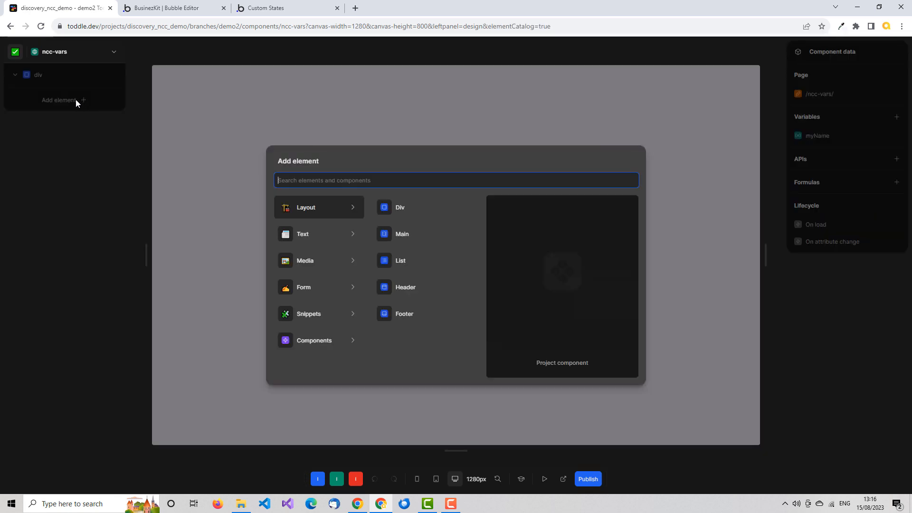
type("s")
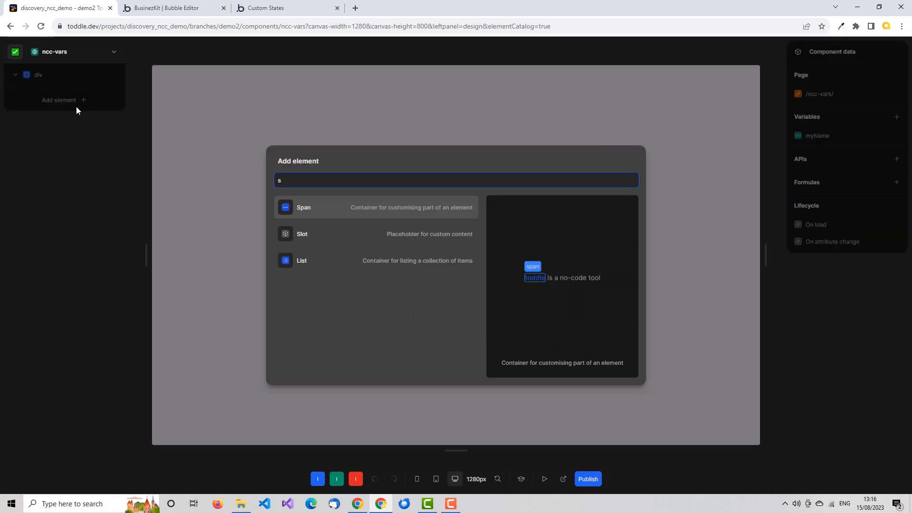
type("p")
left_click(338, 212)
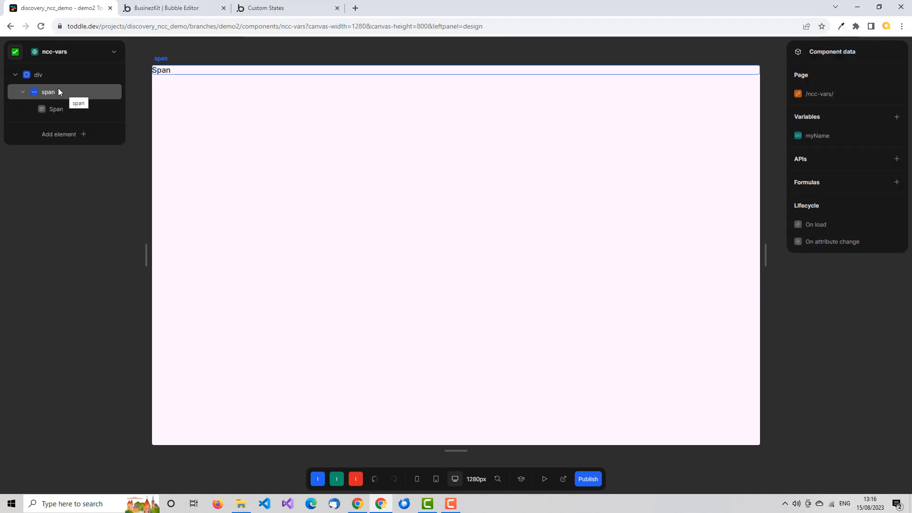
- Set the padding of the root div to 32px
left_click(51, 75)
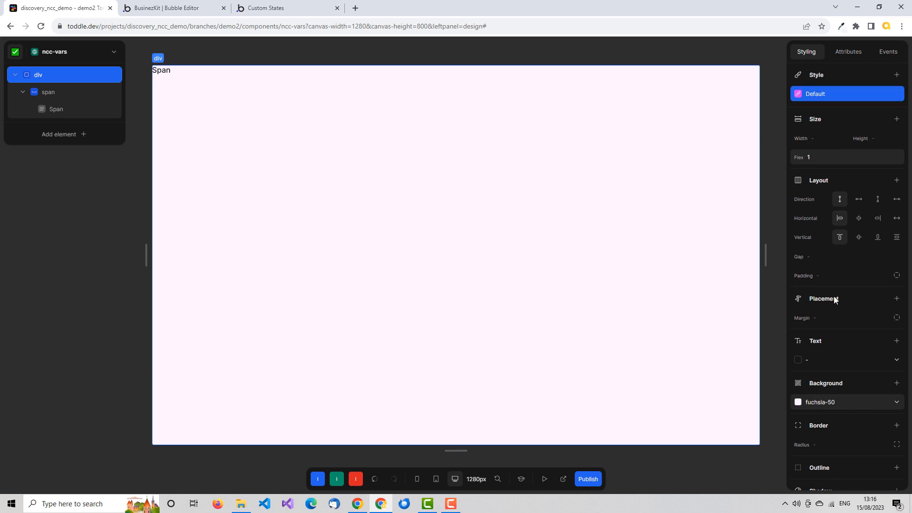
left_click(834, 276)
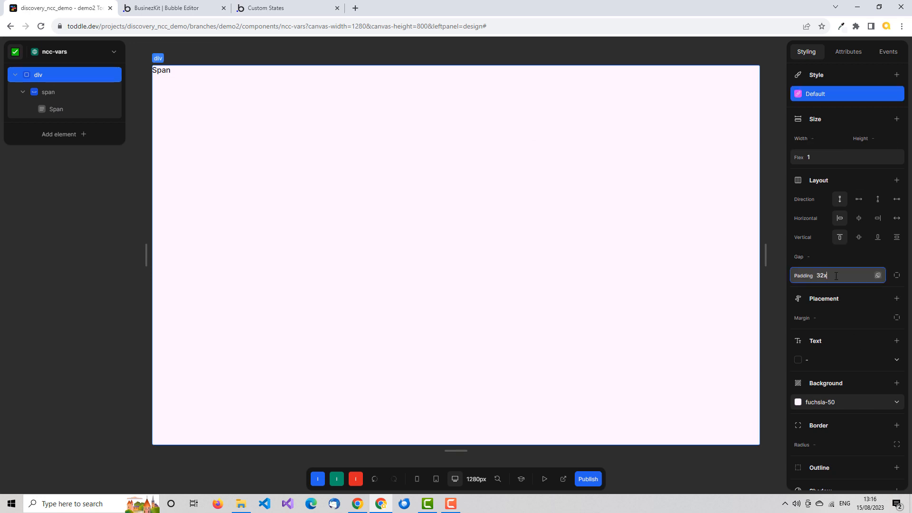
type("32x")
key("BackSpace")
type("px")
key("Tab")
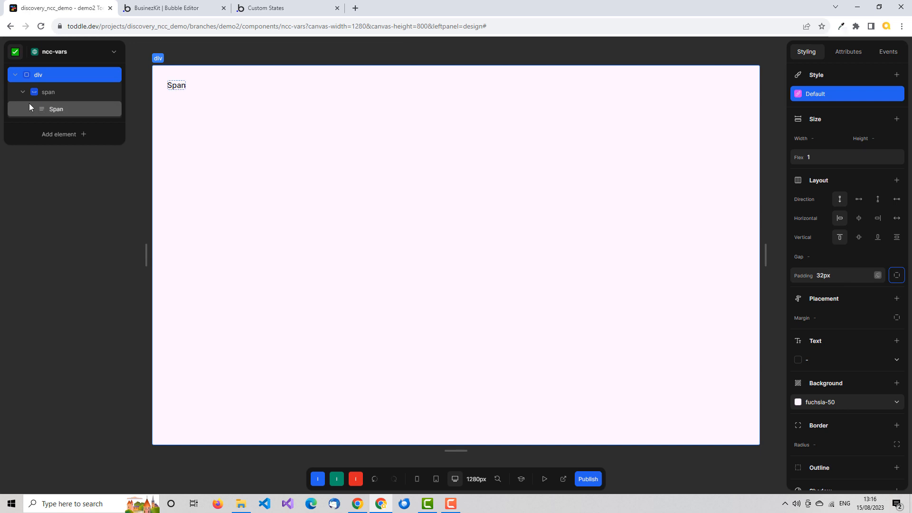
- Bind the text inside the span to the myName variable with a formula and run the component in test mode
left_click(67, 109)
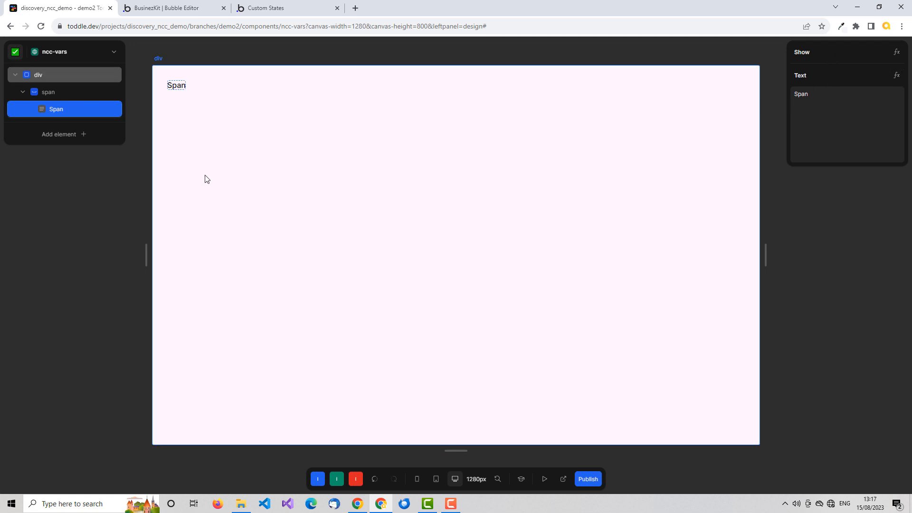
left_click(58, 94)
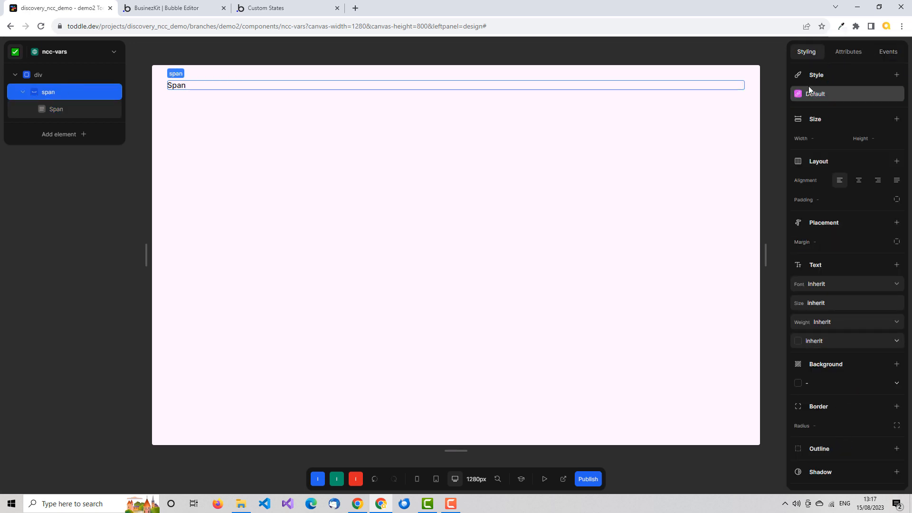
left_click(62, 113)
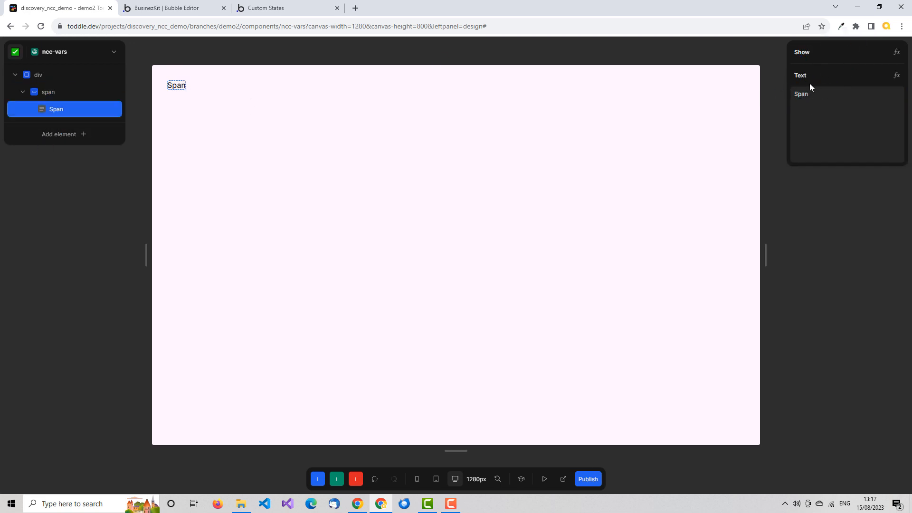
left_click(897, 75)
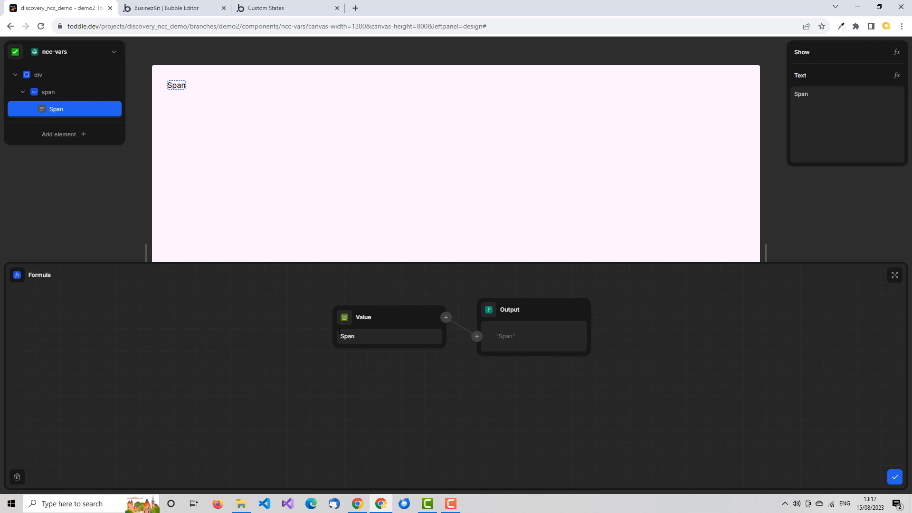
left_click(344, 318)
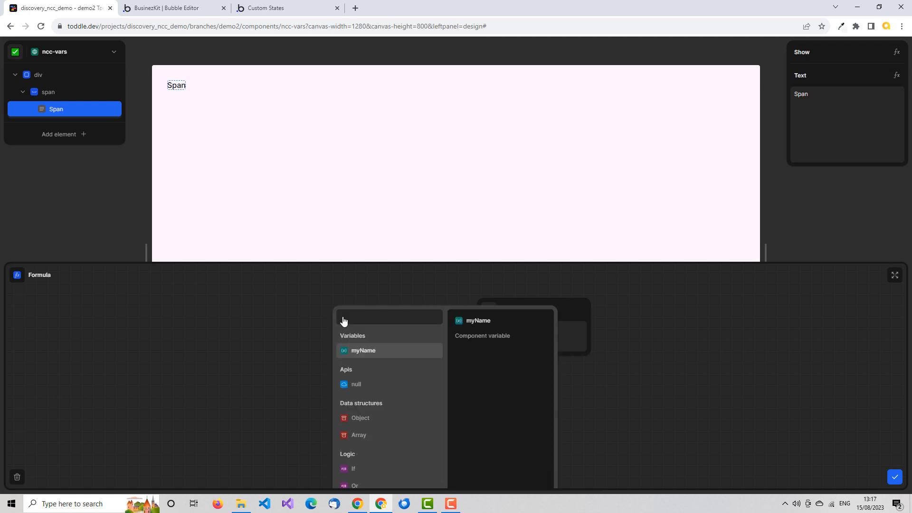
left_click(374, 356)
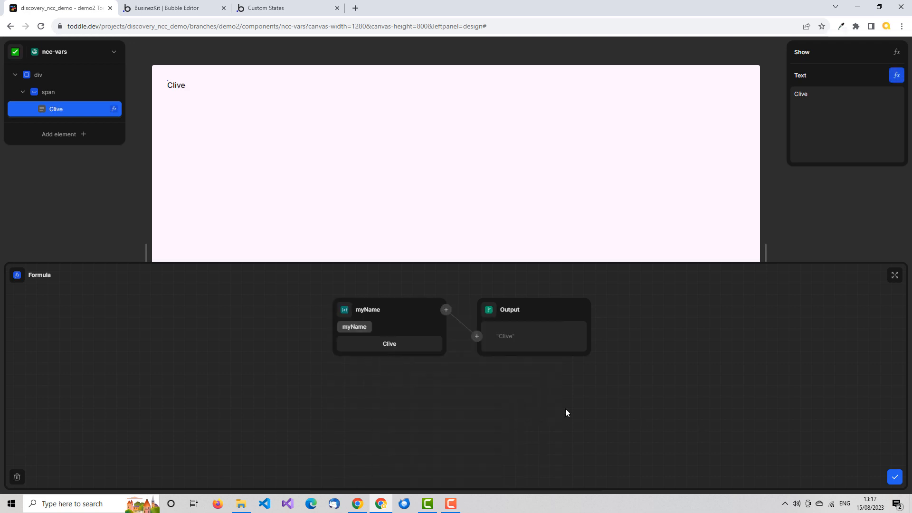
left_click(895, 478)
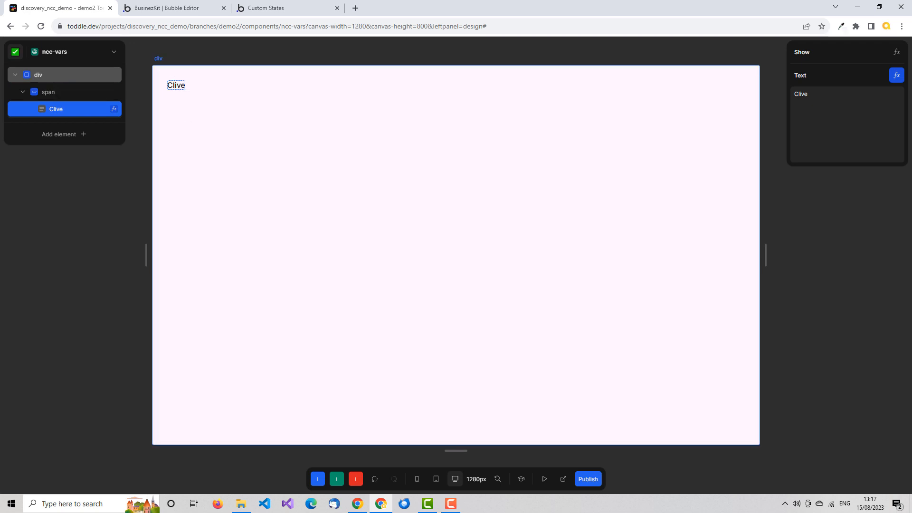
left_click(545, 477)
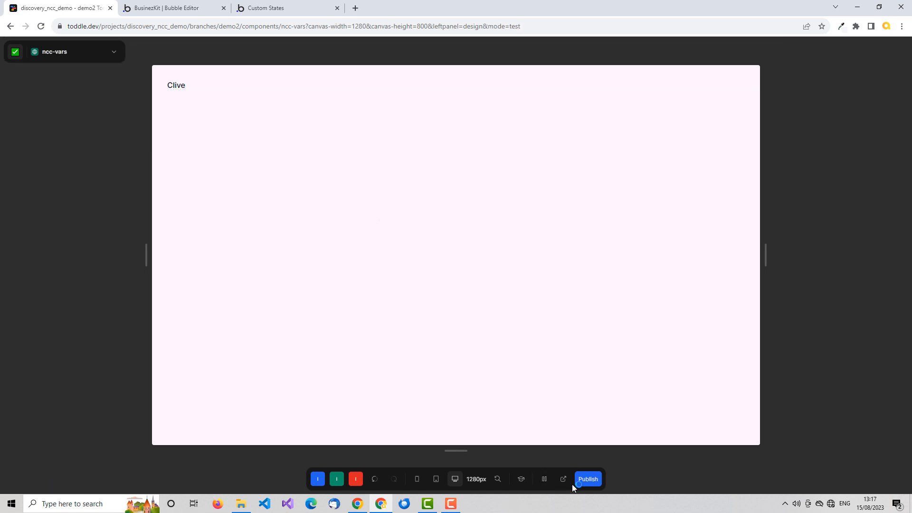
- Stop the toddle test run, switch to the Bubble editor and add an Input near the text element on the _toddle page
left_click(545, 479)
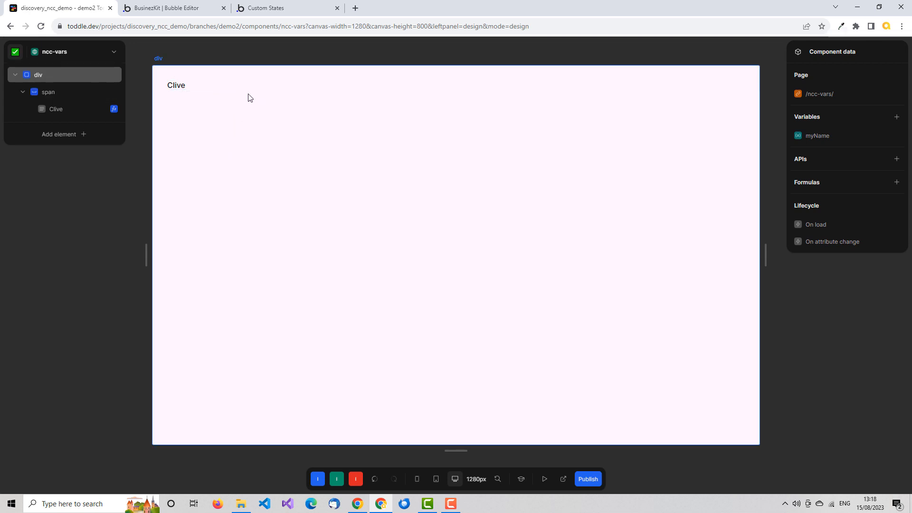
left_click(185, 10)
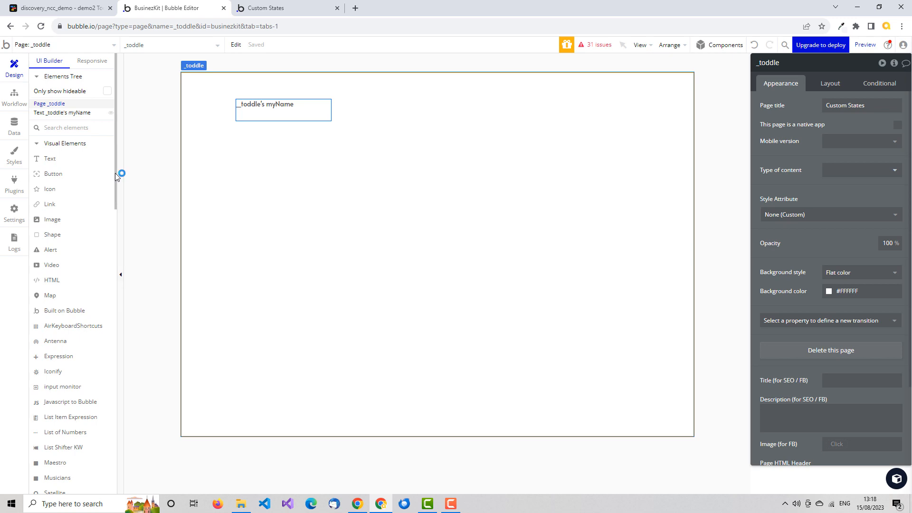
left_click_drag(115, 173, 118, 332)
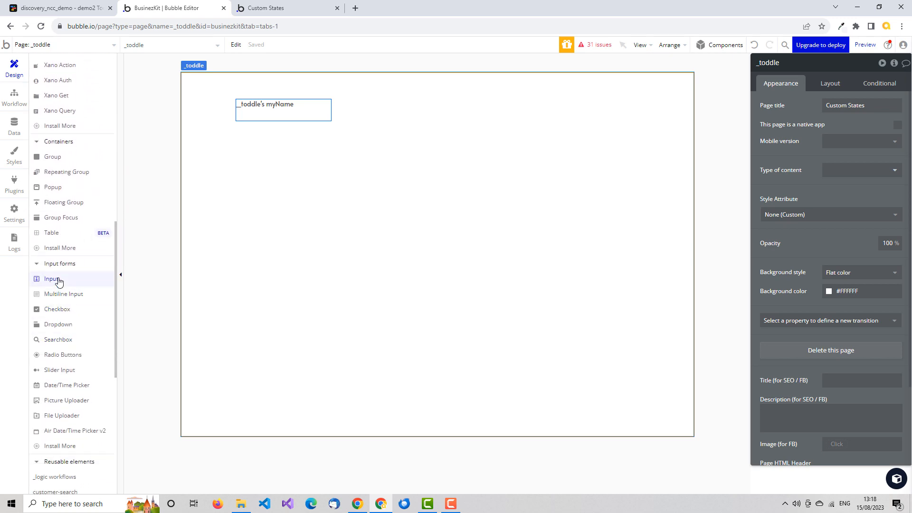
left_click_drag(56, 279, 266, 102)
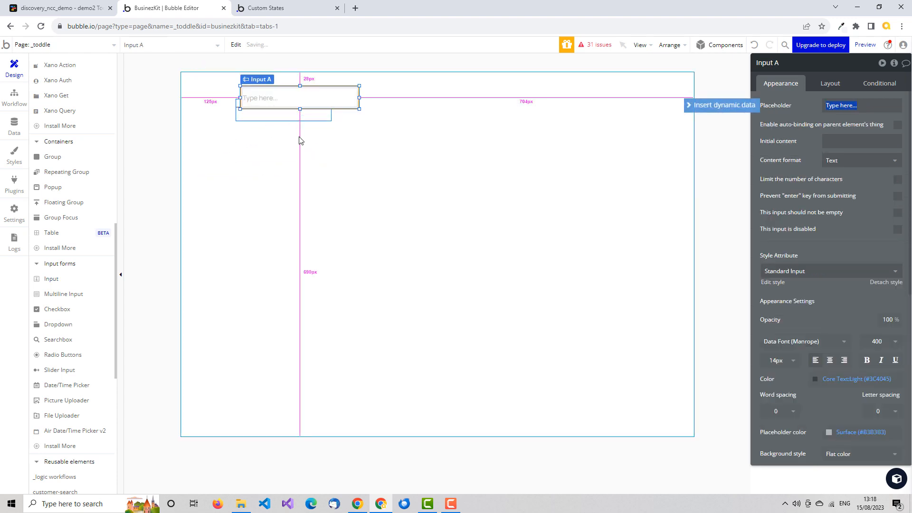
left_click(469, 148)
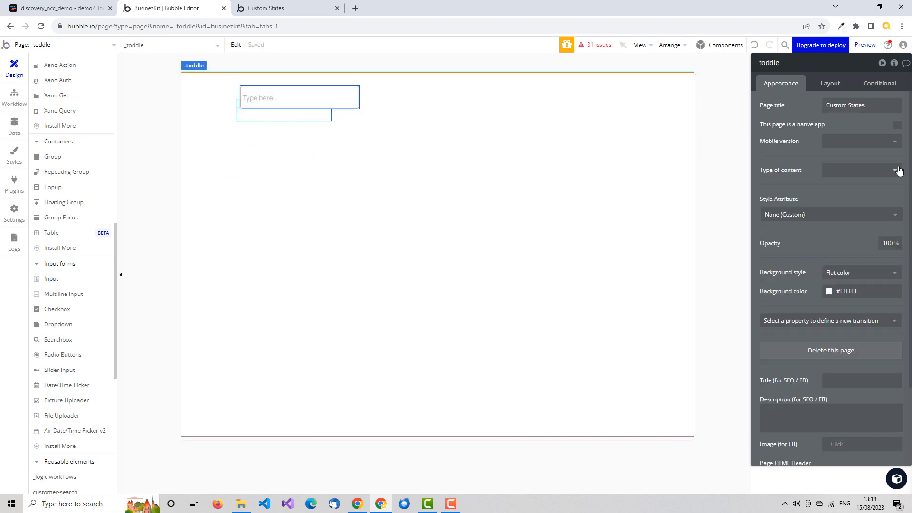
- Set the container layout of the _toddle page to Column
left_click(825, 83)
left_click(860, 106)
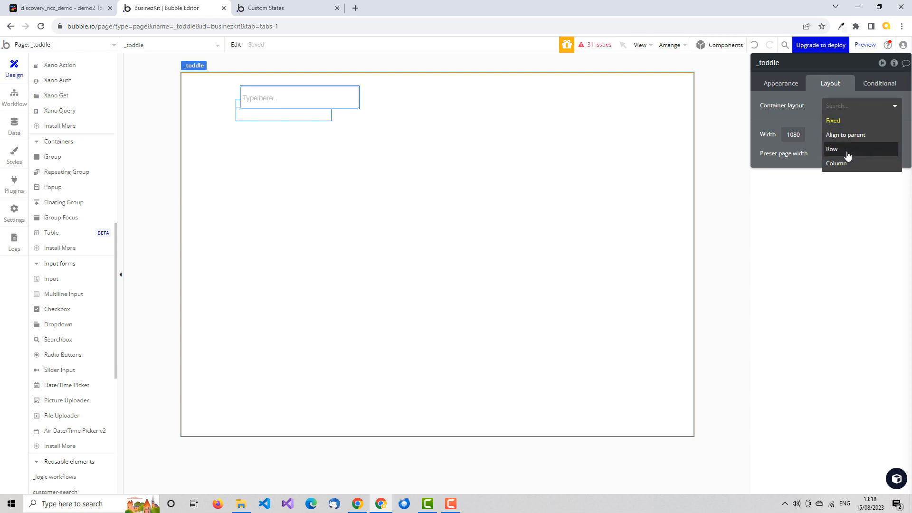
left_click(842, 164)
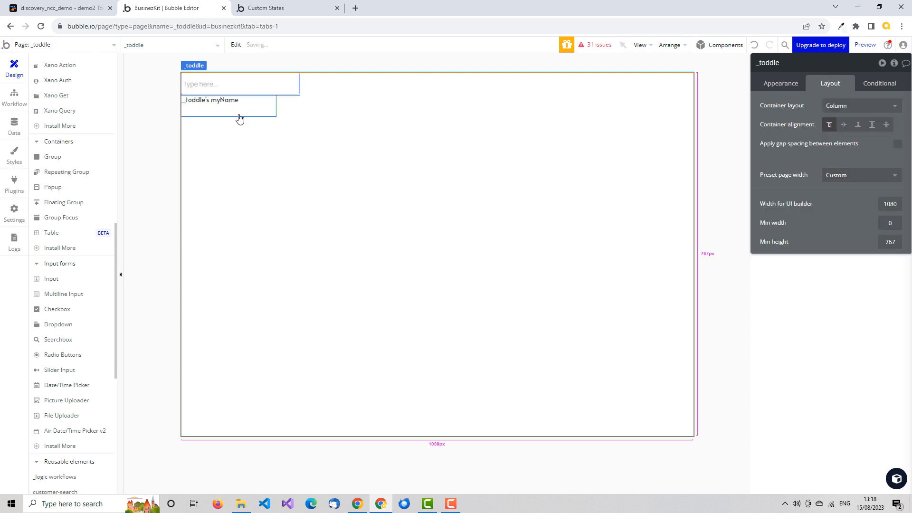
- Set the initial content of the new input to the dynamic value _toddle's myName
left_click(256, 91)
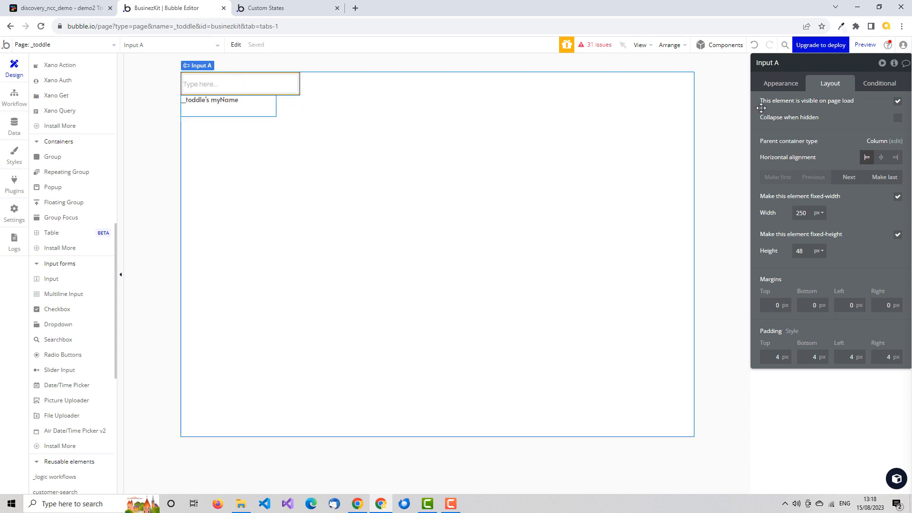
left_click(785, 86)
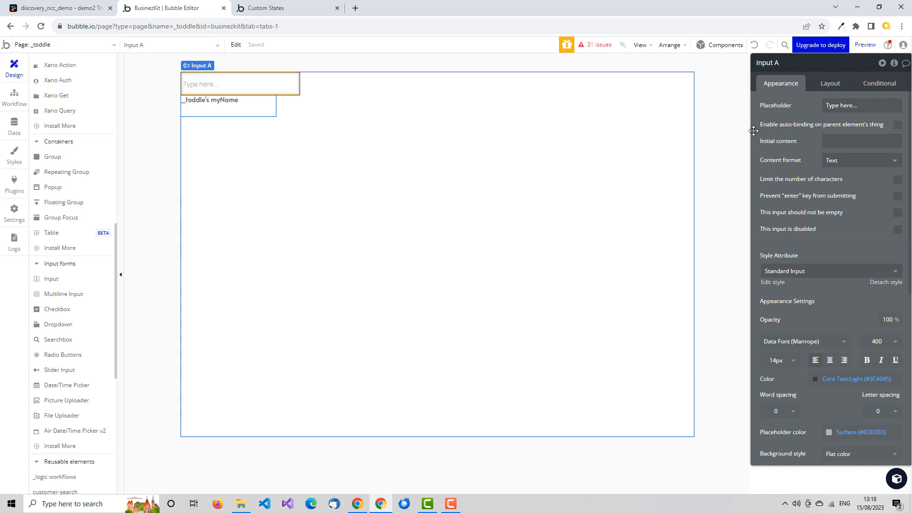
left_click(821, 144)
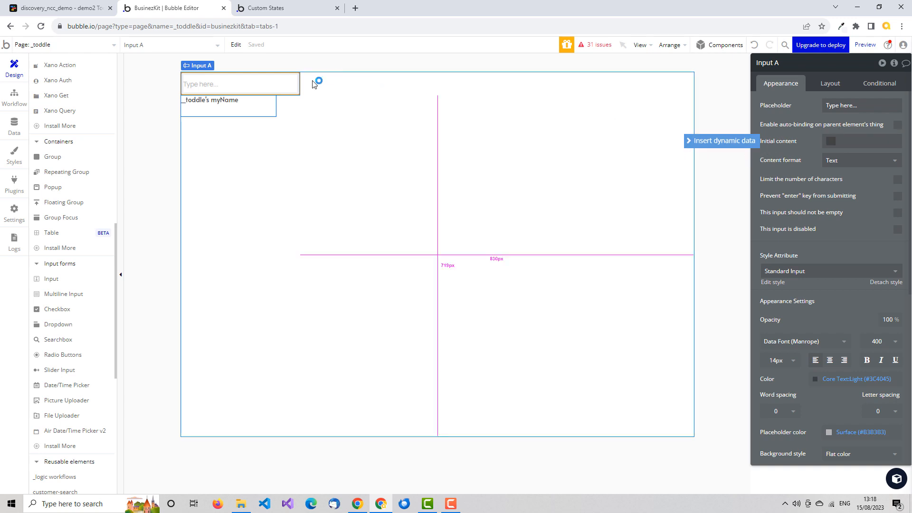
left_click(59, 10)
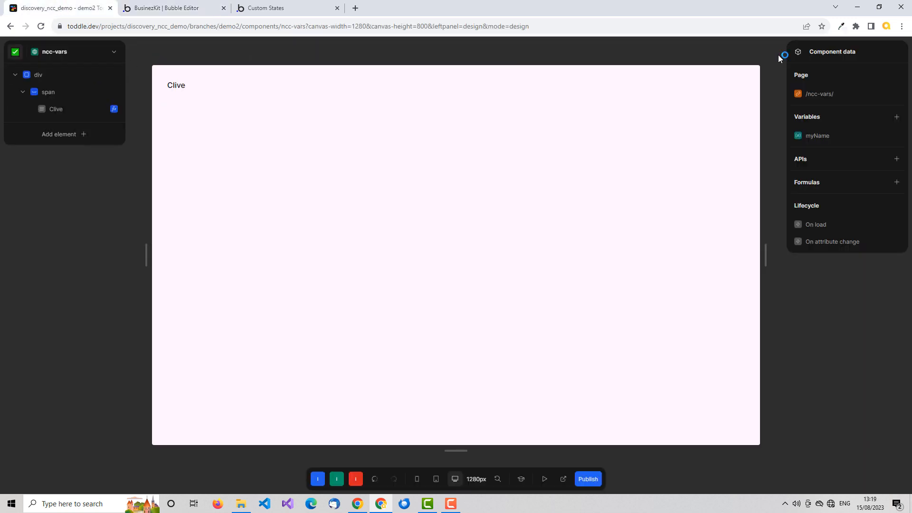
left_click(52, 112)
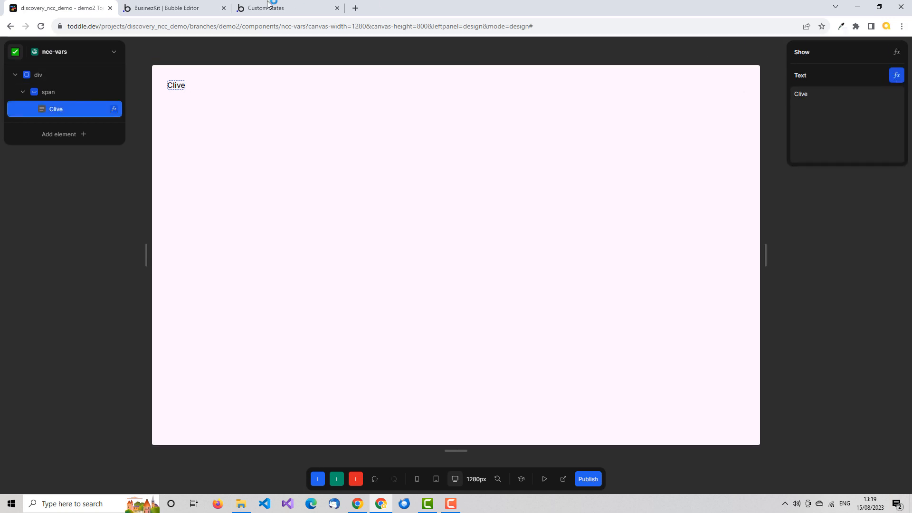
left_click(205, 12)
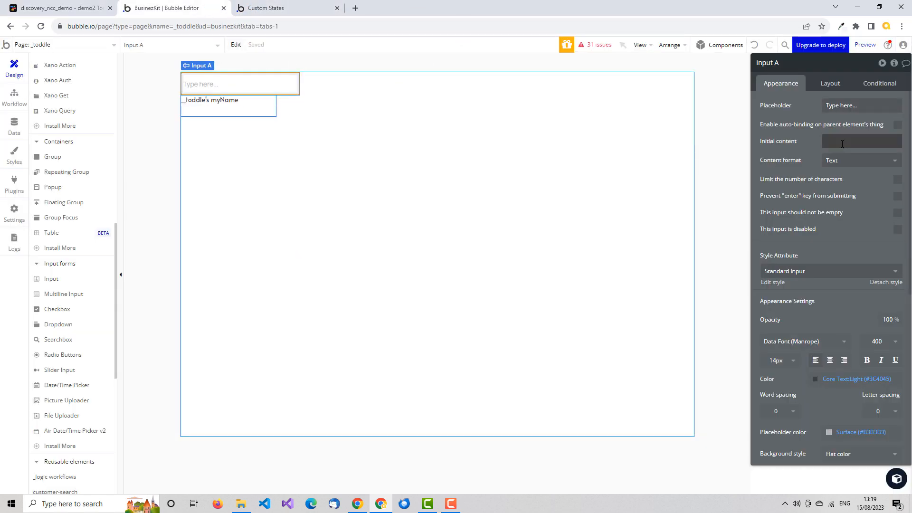
left_click(713, 144)
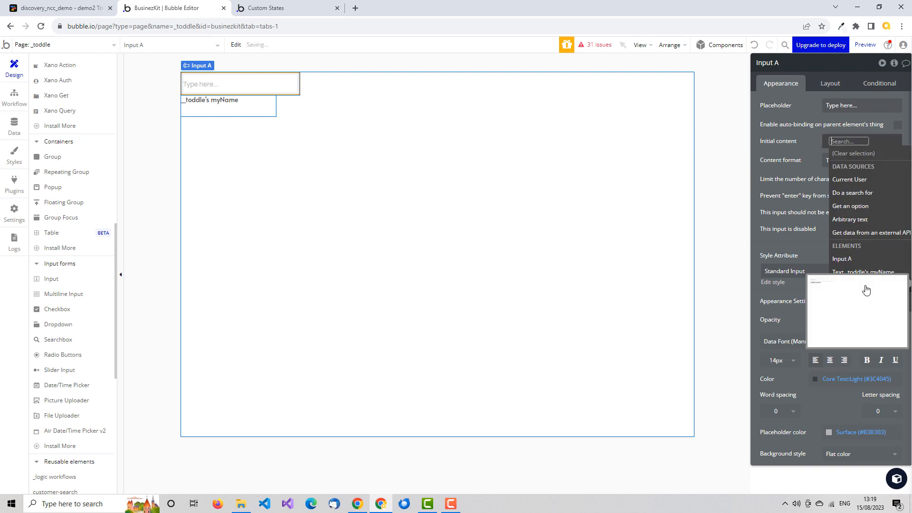
left_click(849, 285)
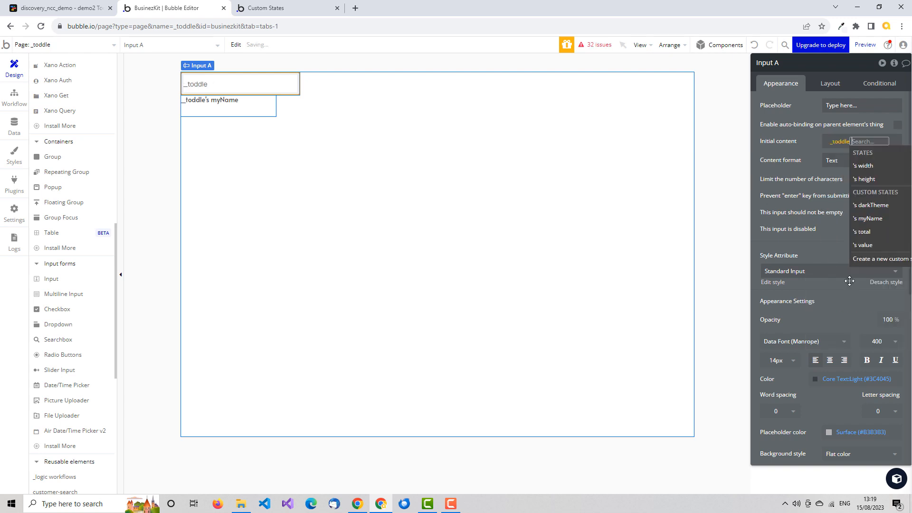
left_click(873, 218)
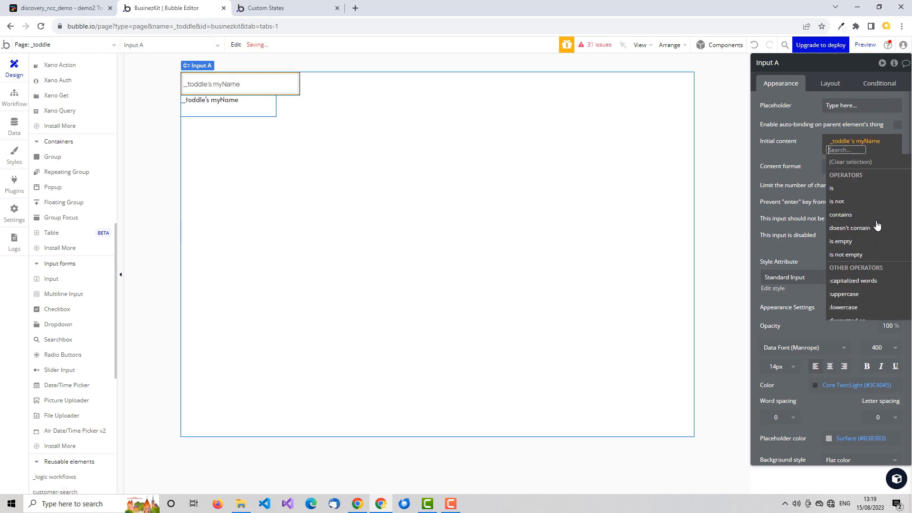
left_click(795, 157)
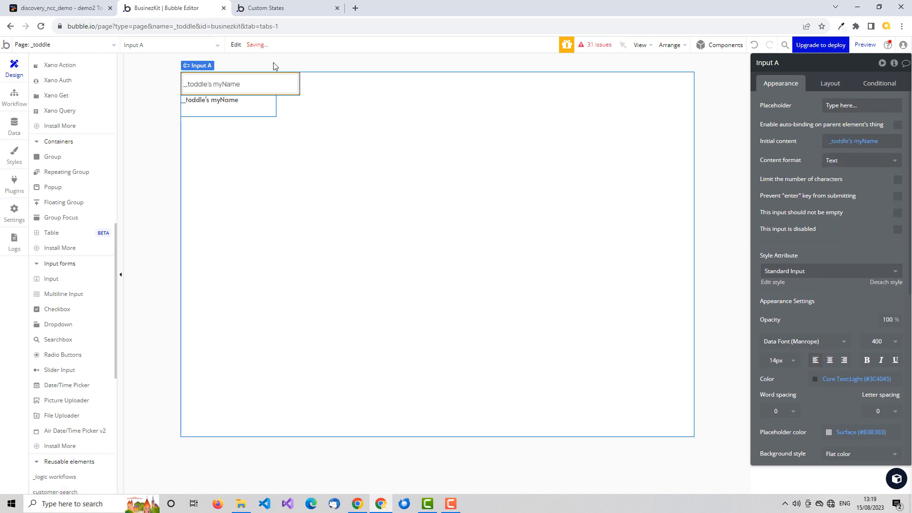
- Switch to the Custom States preview, refresh it and replace the input's content with a different first name
left_click(285, 11)
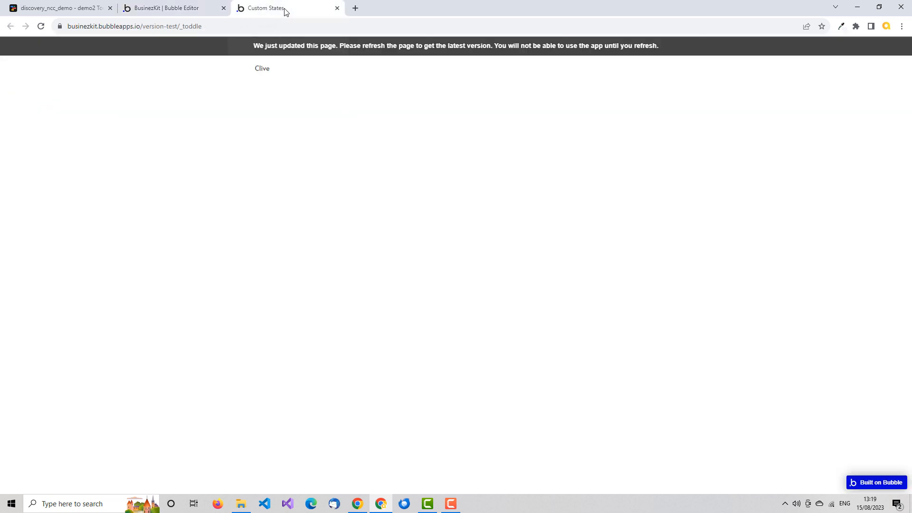
left_click(299, 46)
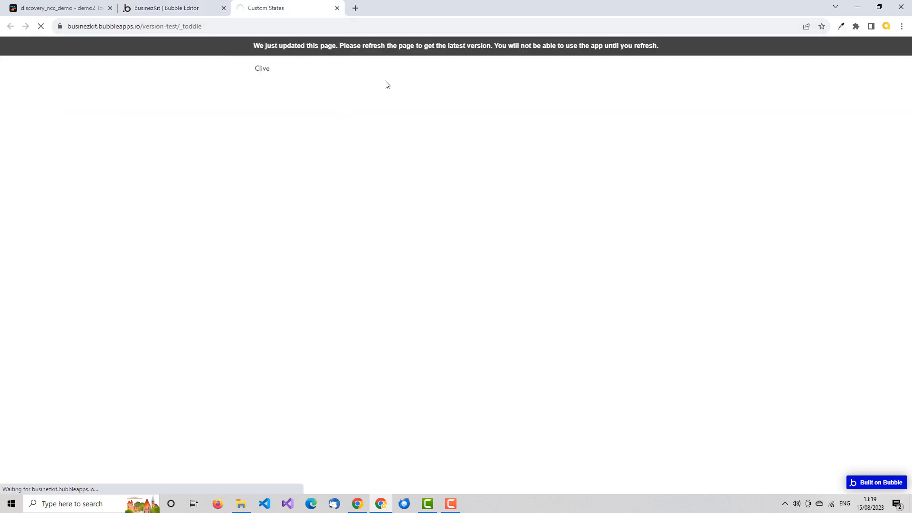
left_click(54, 50)
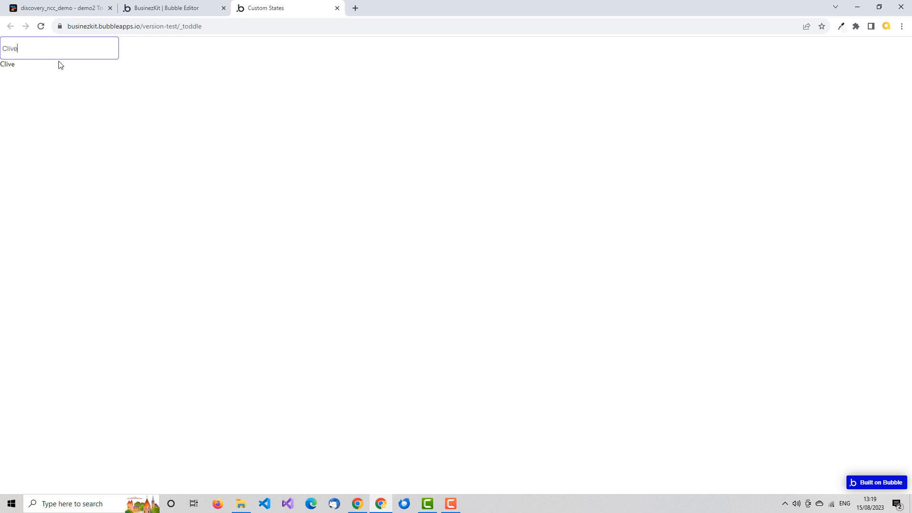
key("BackSpace")
type("Dave")
key("Tab")
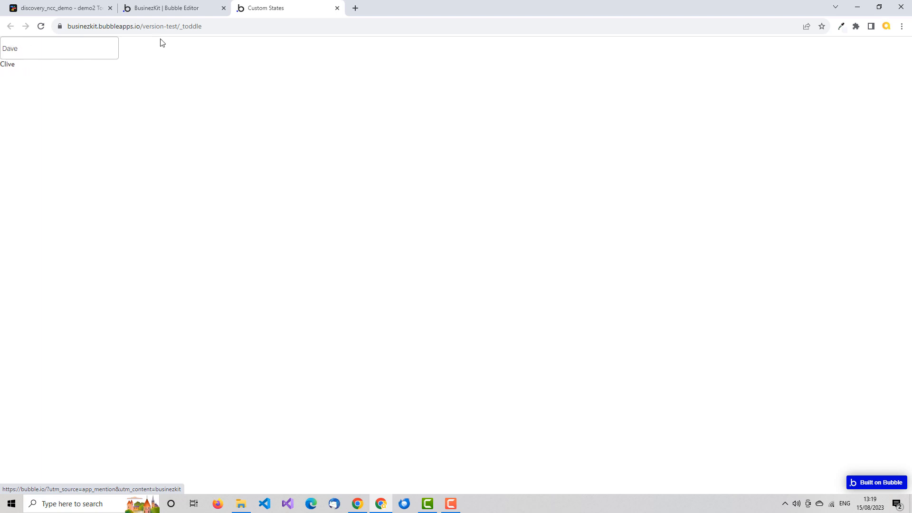
- Switch back to the toddle editor, add an Input element to the root div and move it above the span
left_click(159, 9)
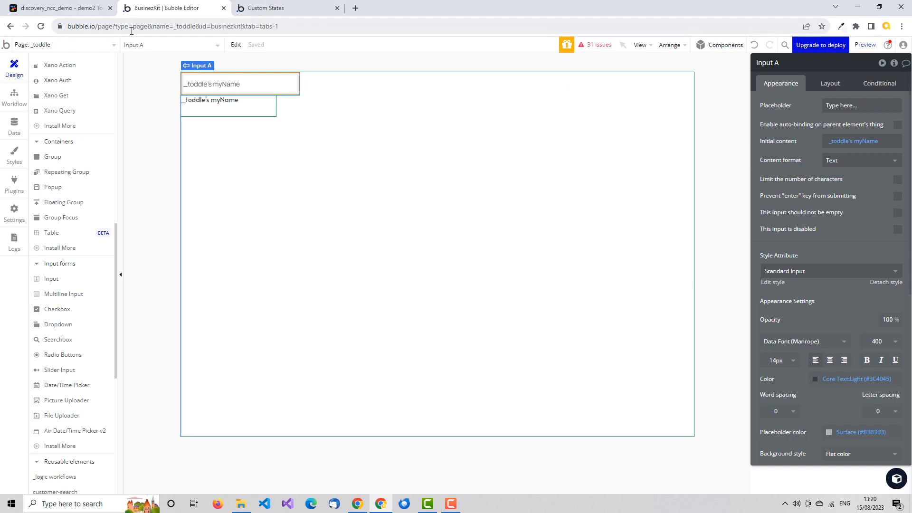
left_click(75, 9)
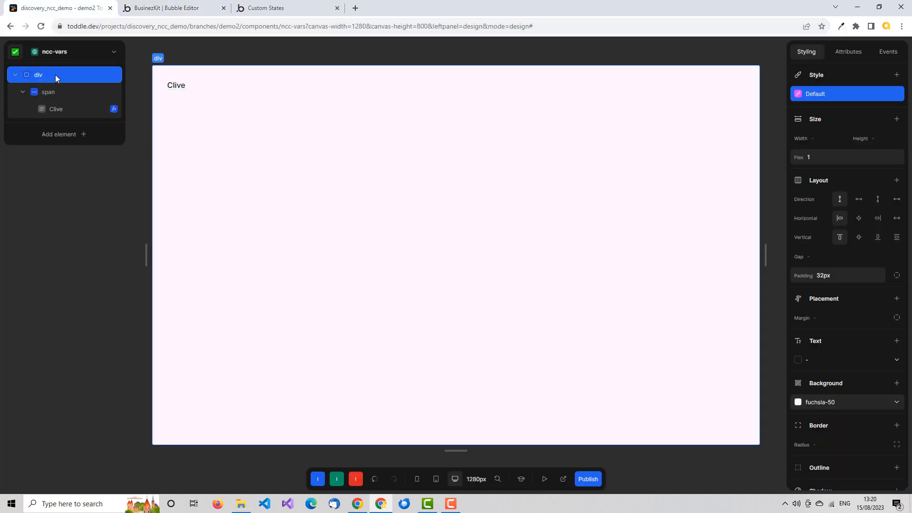
type("a")
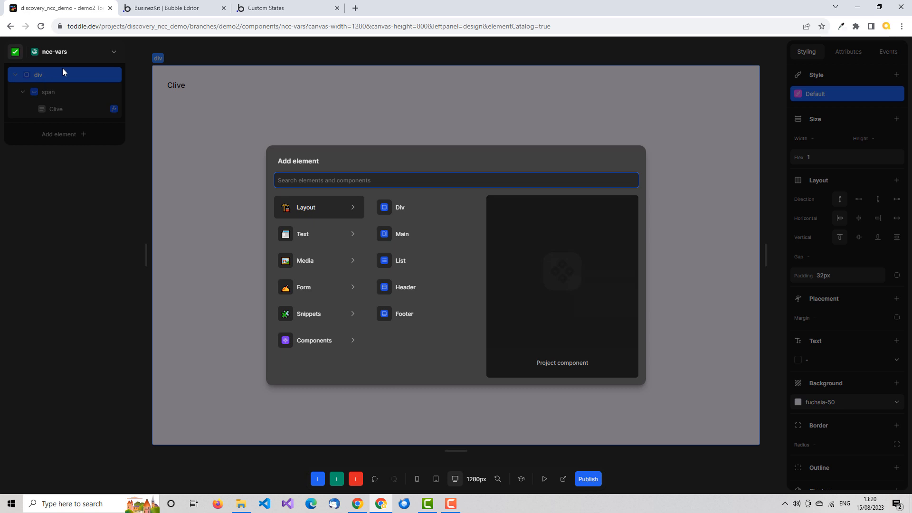
type("in")
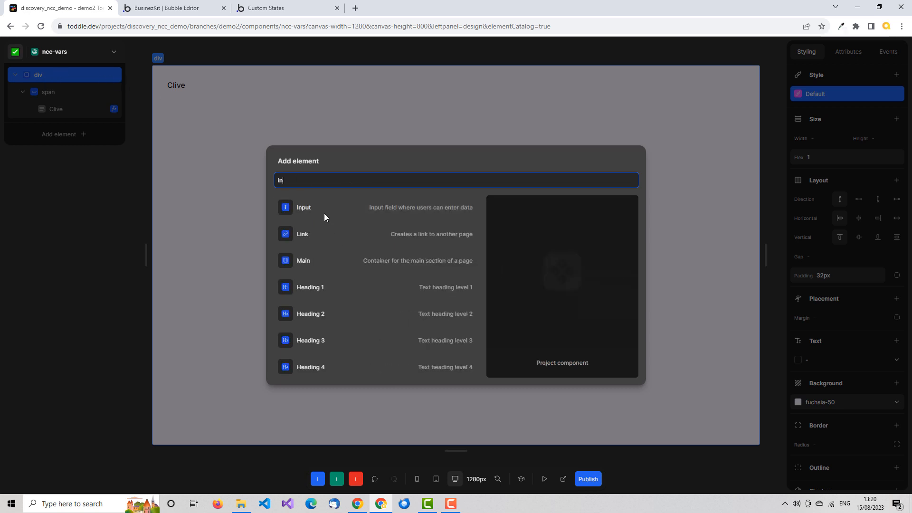
left_click(305, 209)
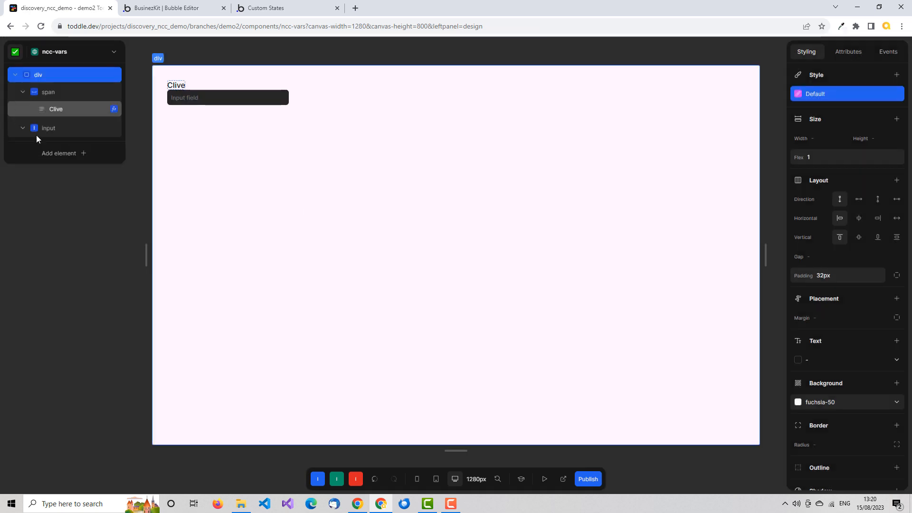
left_click_drag(63, 131, 64, 77)
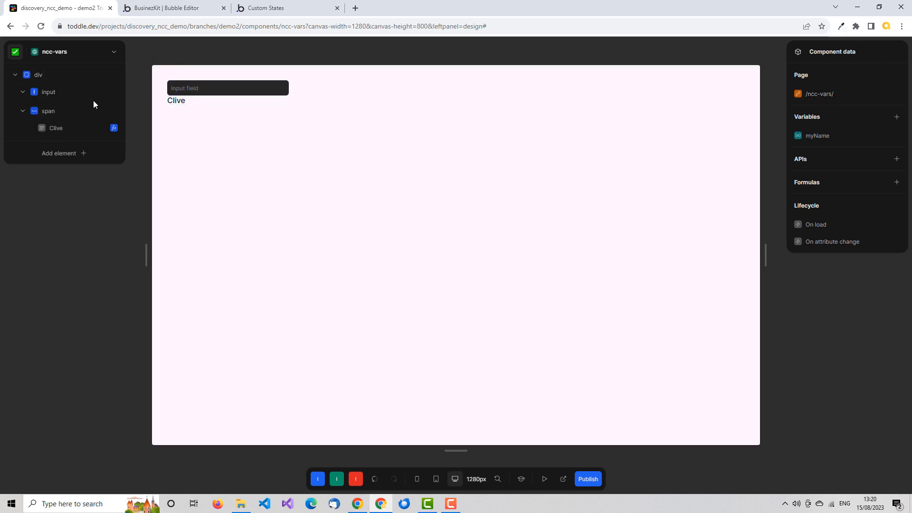
- Set the background color of the input element to inherit
left_click(21, 92)
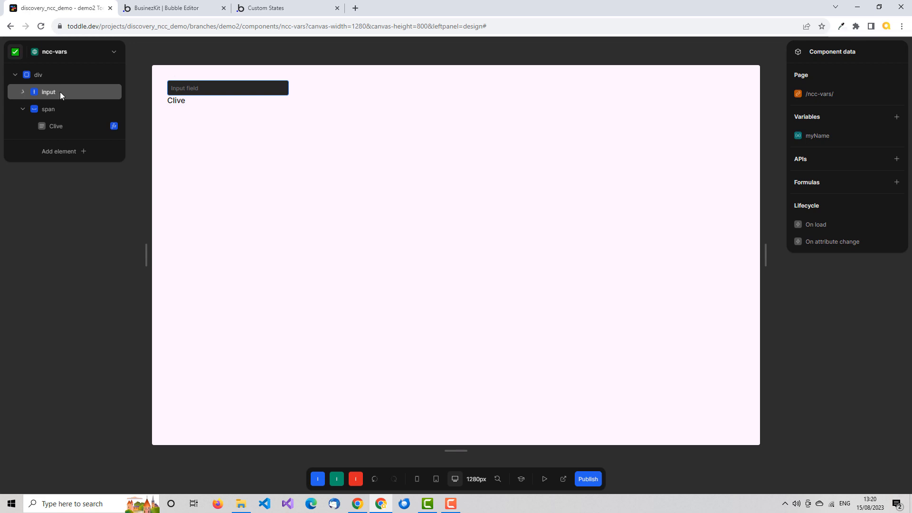
left_click(63, 92)
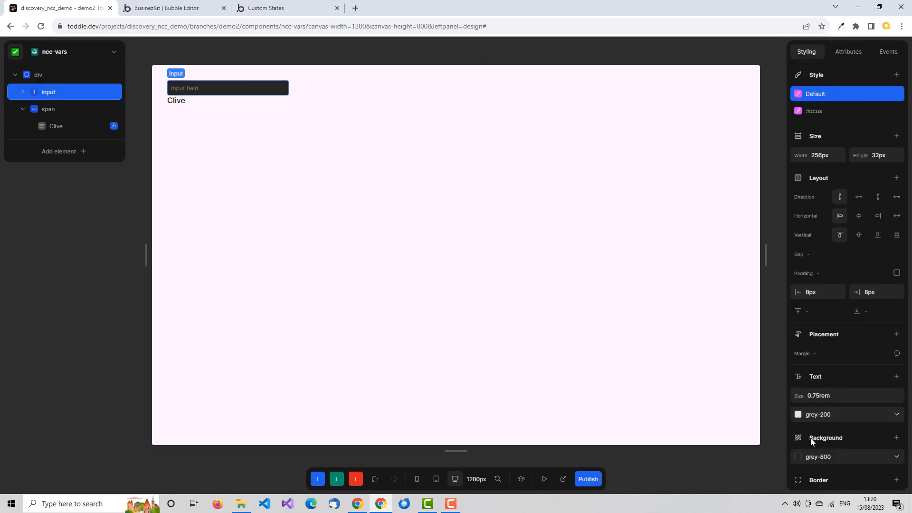
left_click(800, 458)
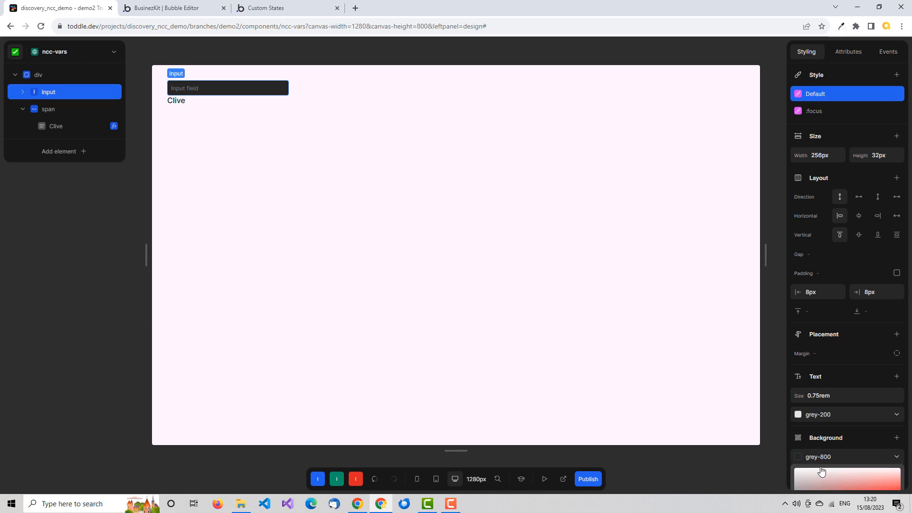
left_click(848, 457)
left_click(814, 352)
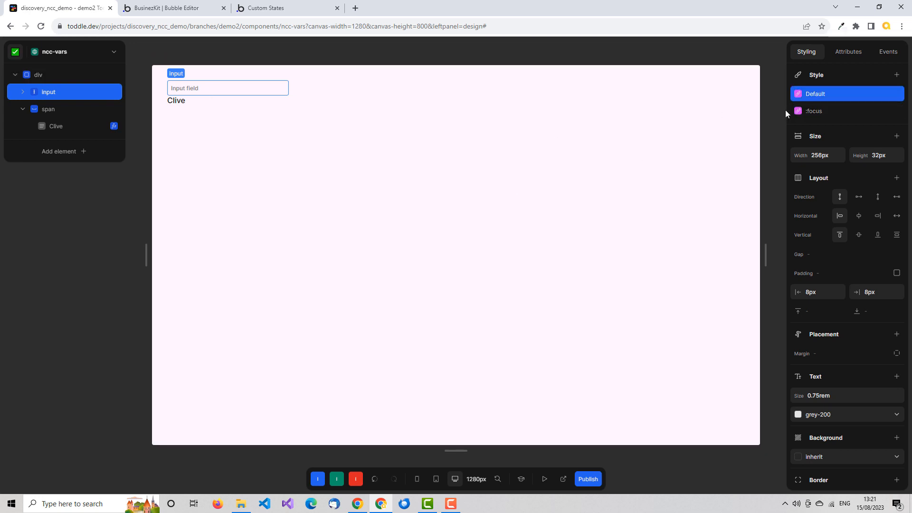
- Bind the input element to the myName variable and review the formula behind its value attribute
left_click(848, 55)
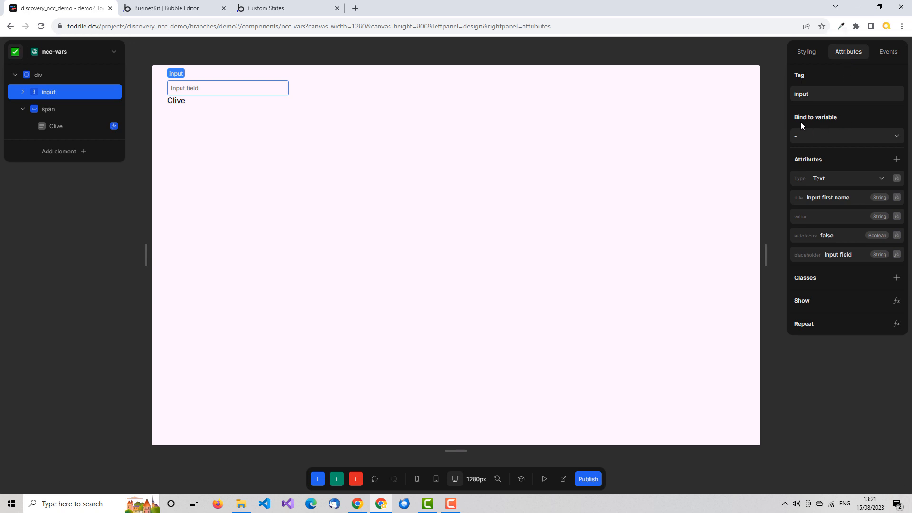
left_click(898, 137)
left_click(824, 155)
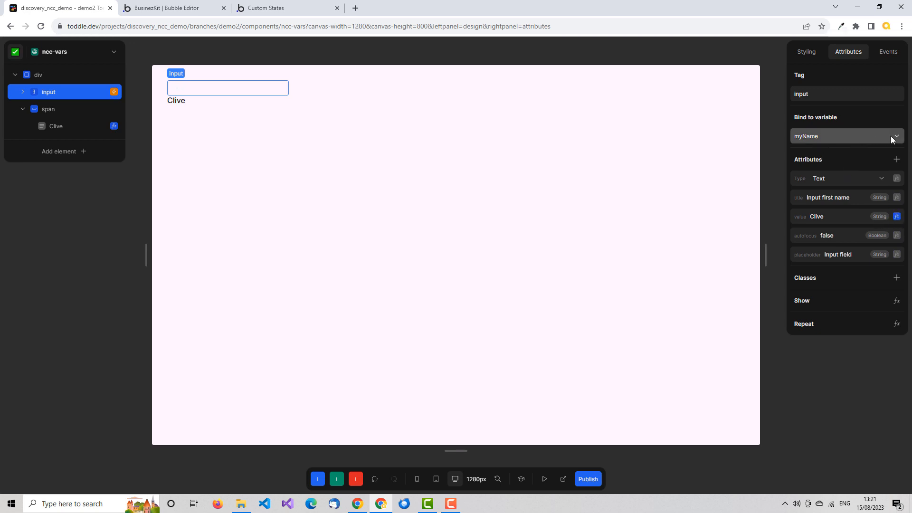
left_click(897, 217)
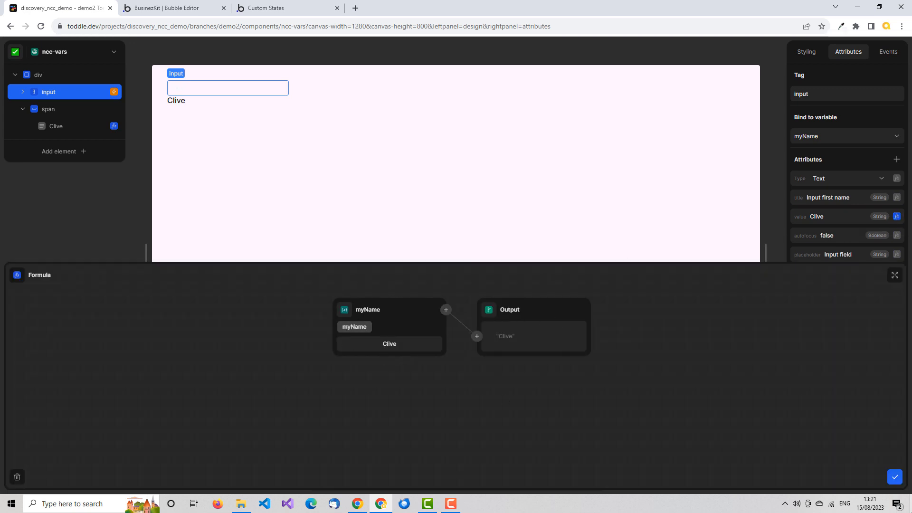
left_click(895, 477)
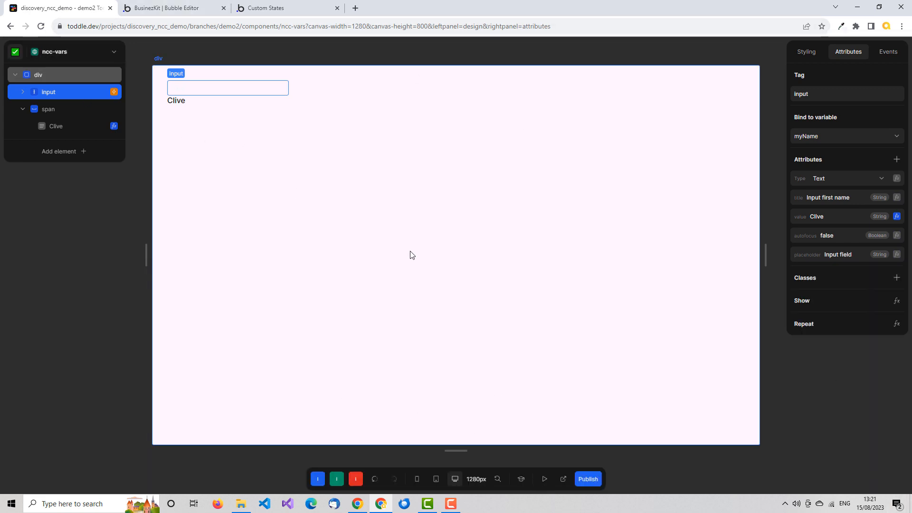
- Run the toddle page in test mode to check the input field, and return to the editor
left_click(544, 479)
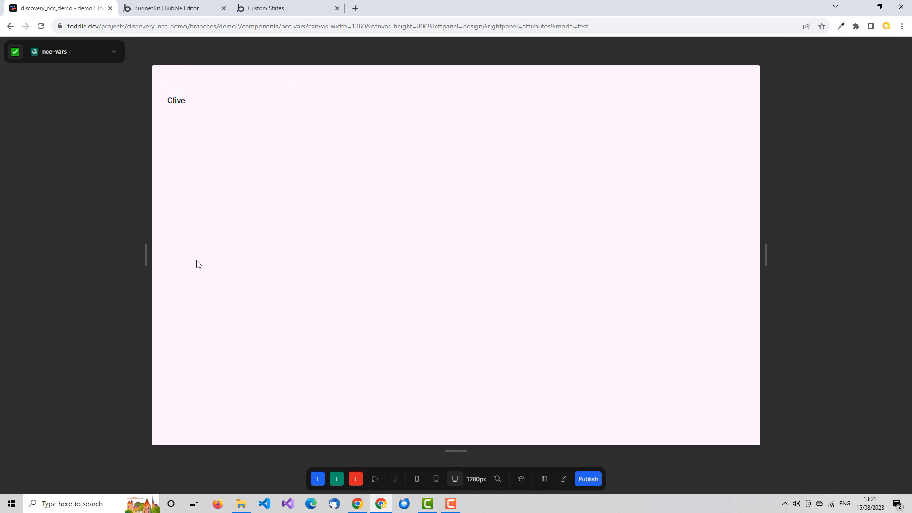
left_click(183, 81)
left_click(544, 479)
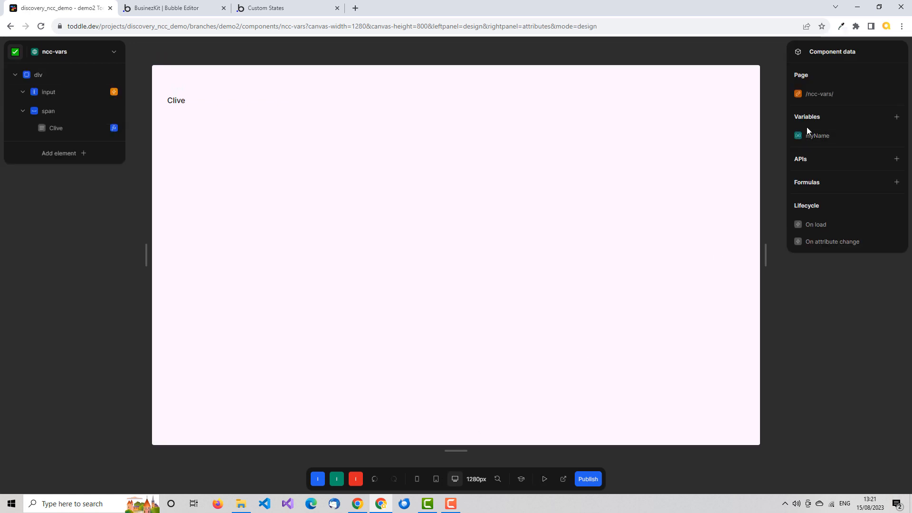
- Clear the text color of the input element
left_click(74, 92)
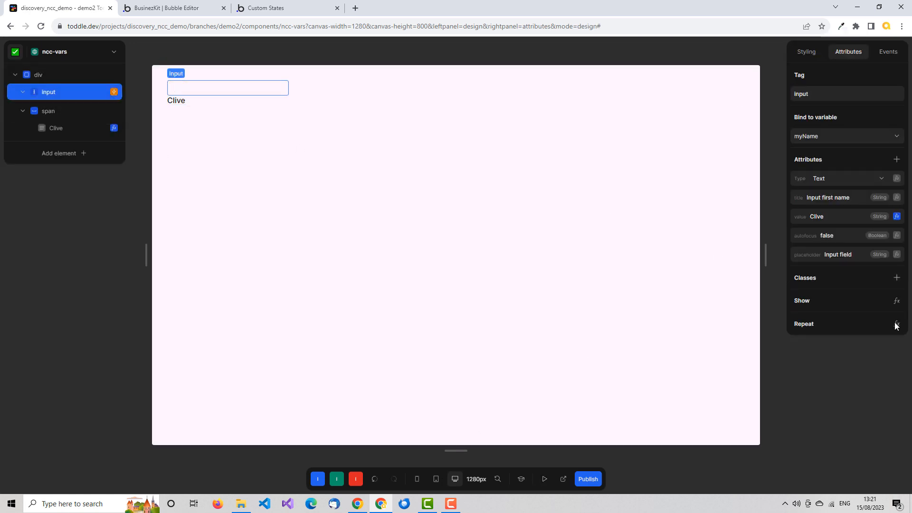
left_click(814, 50)
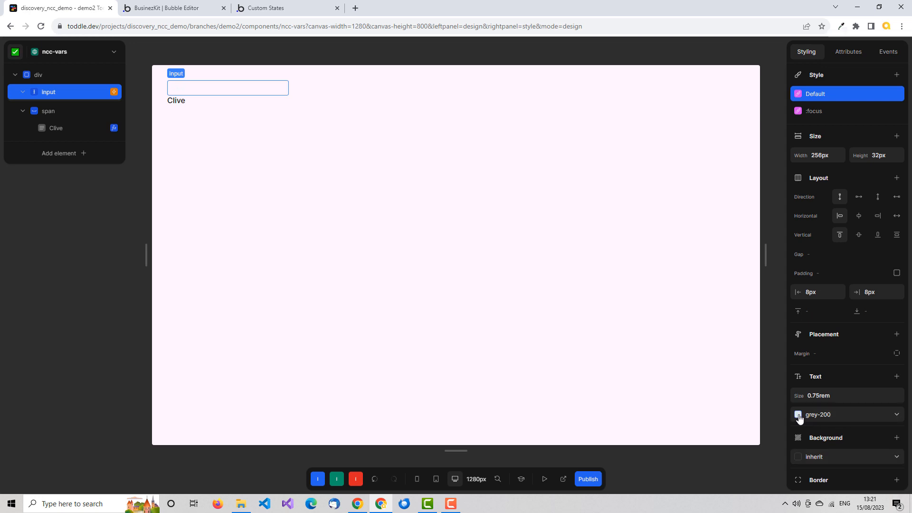
left_click(830, 417)
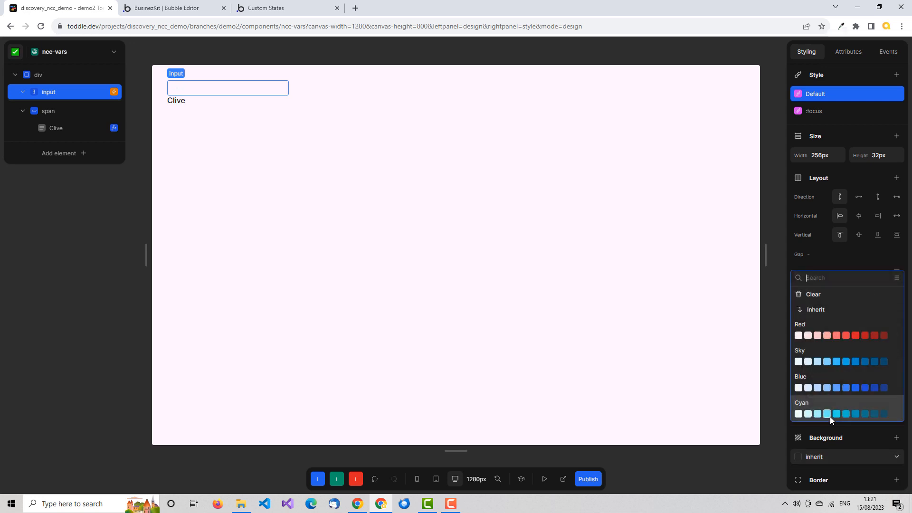
left_click(809, 295)
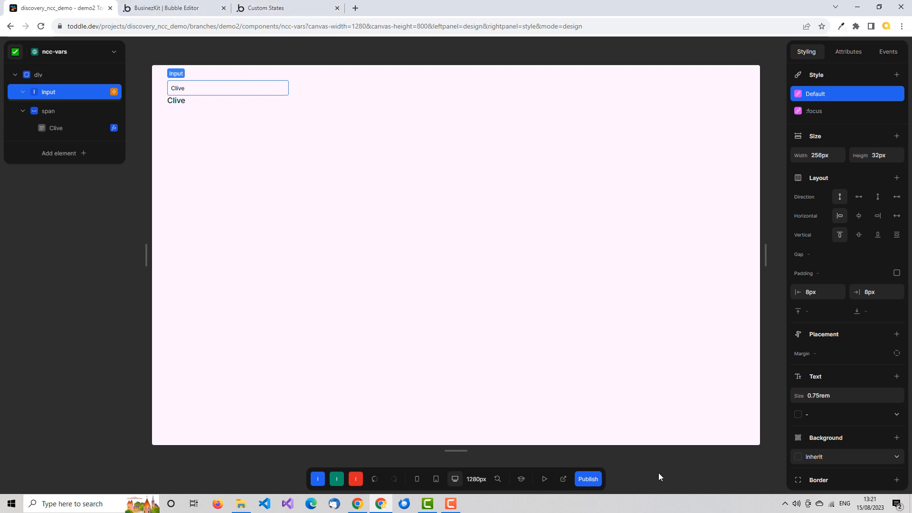
- Run the page in test mode, replace the input's content with a different first name, and return to the editor
left_click(546, 479)
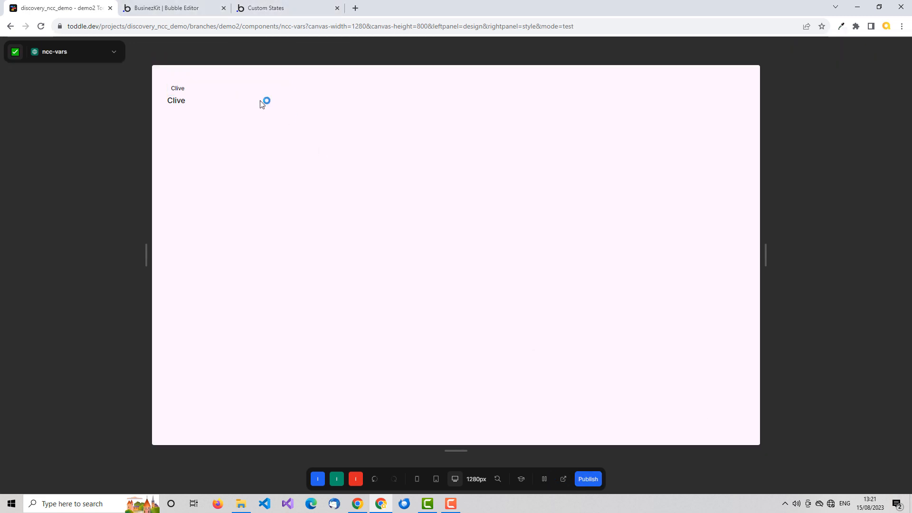
left_click(198, 91)
double_click(169, 88)
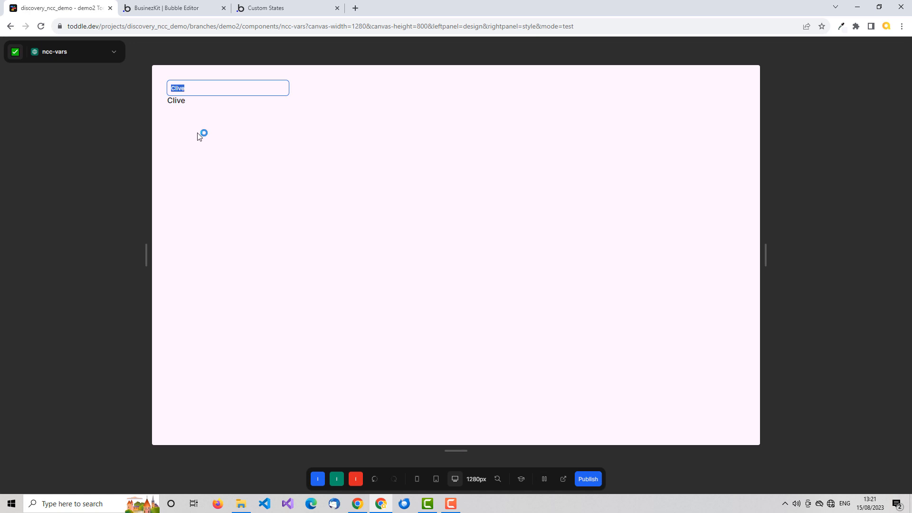
type("Dave")
left_click_drag(190, 94, 167, 95)
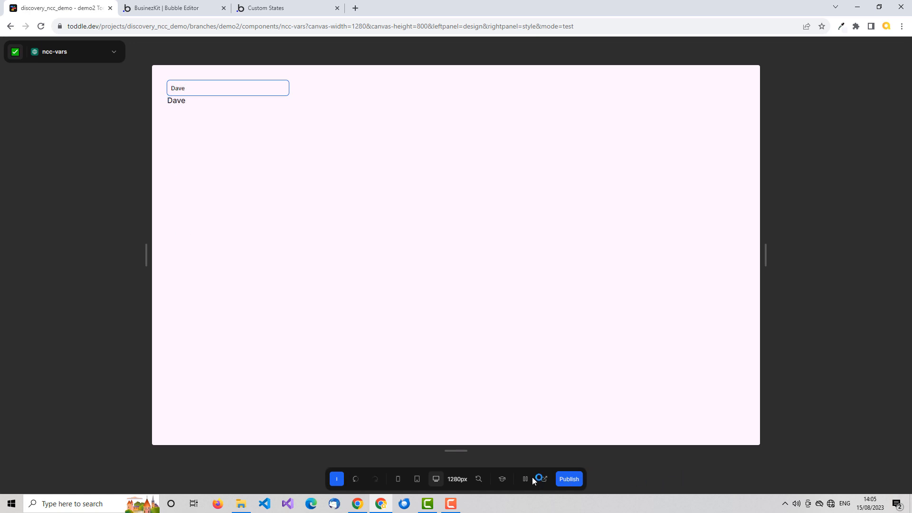
left_click(526, 479)
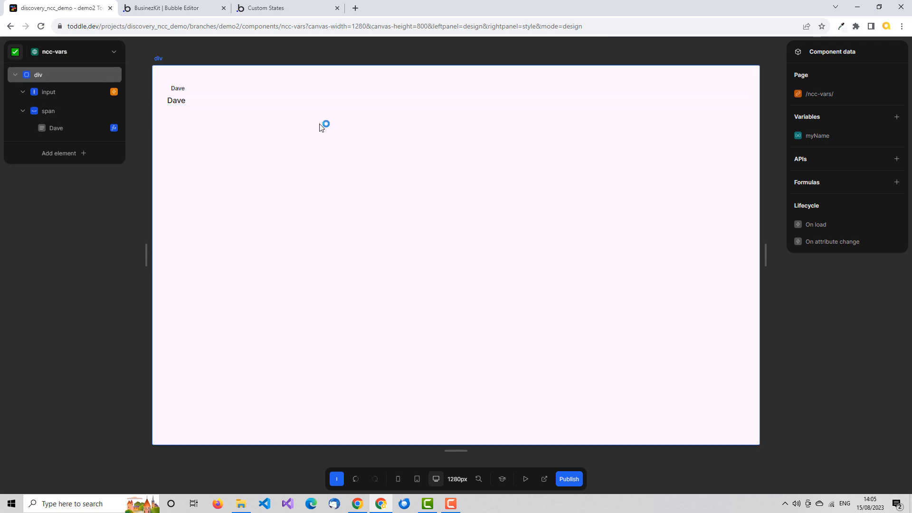
- Switch to the Bubble editor and choose myName as the custom state in the page-load workflow's Set state action
left_click(175, 8)
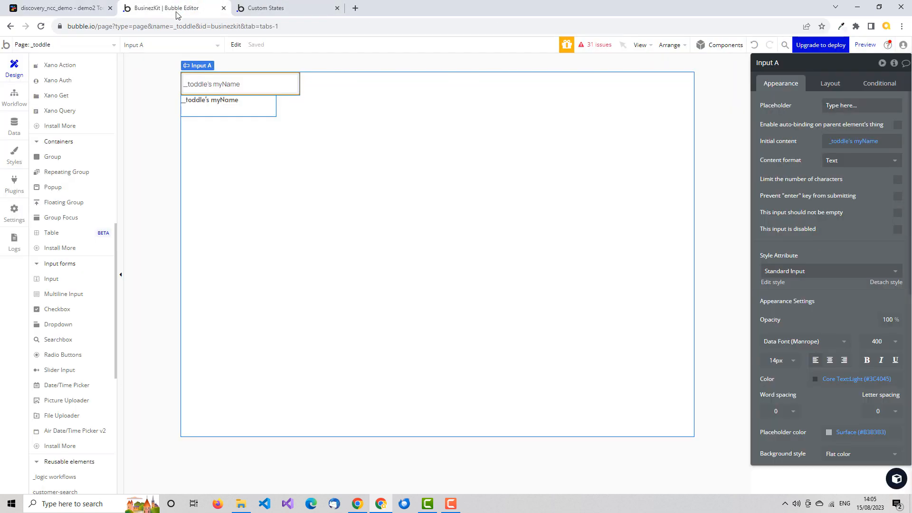
left_click(13, 96)
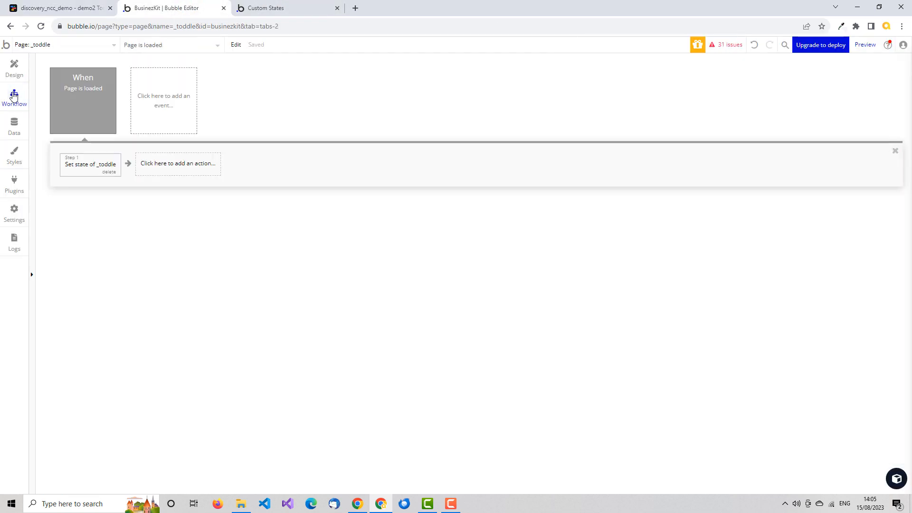
left_click(82, 166)
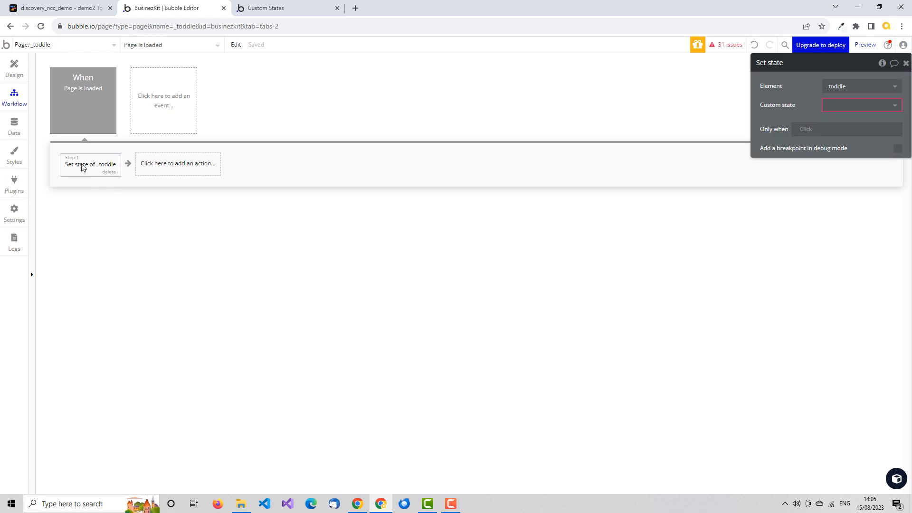
left_click(891, 108)
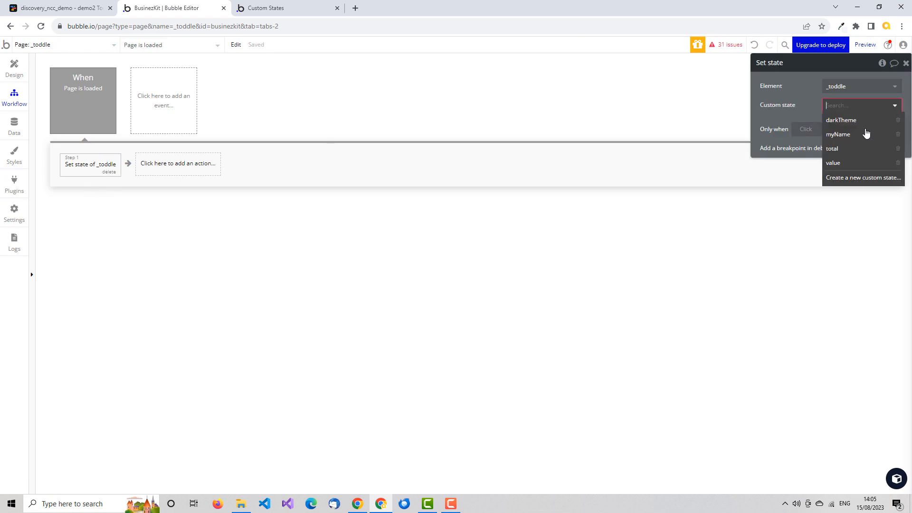
left_click(852, 134)
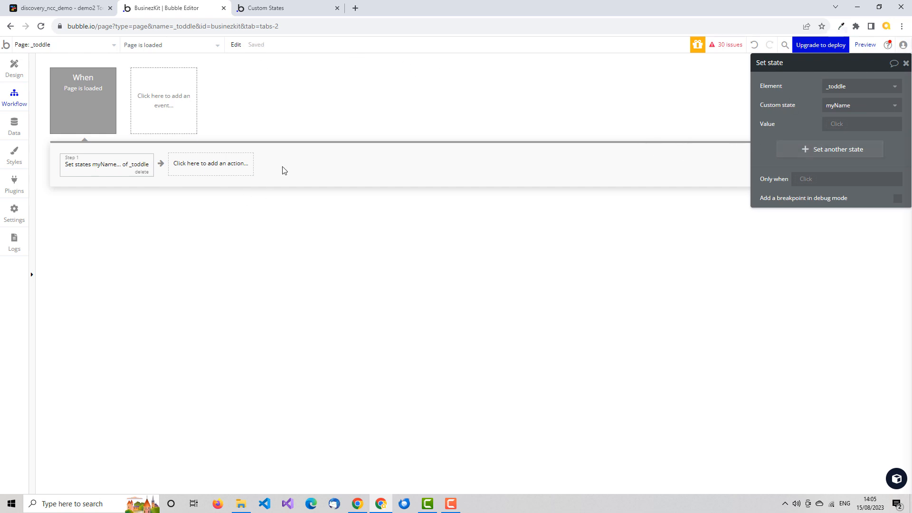
- Switch back to the toddle editor and add a Button element to the root div
left_click(83, 11)
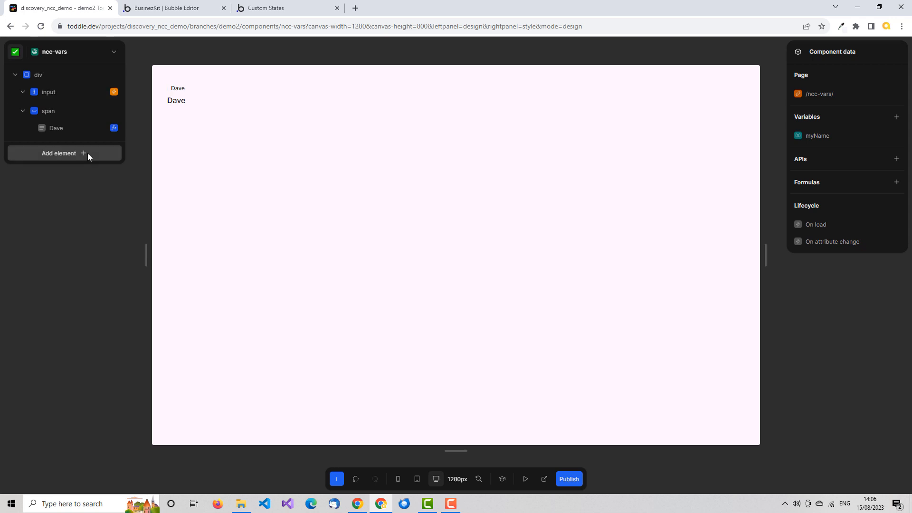
left_click(61, 79)
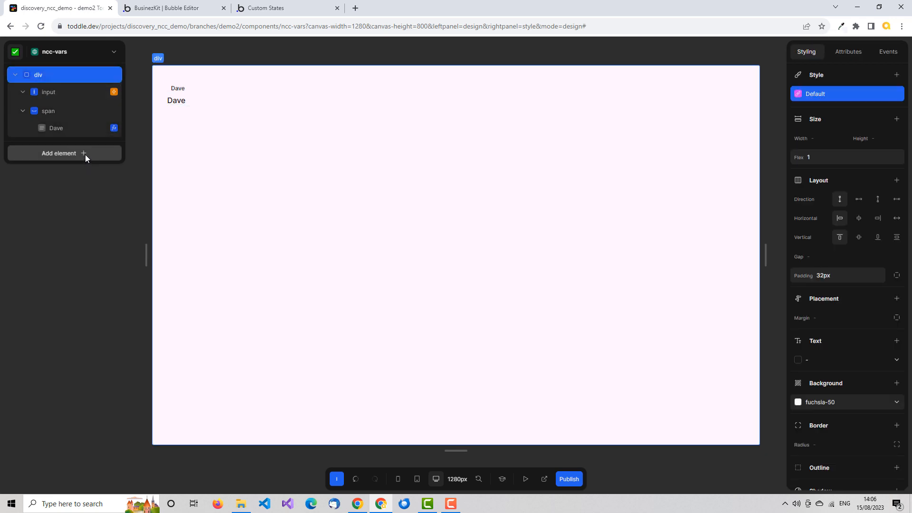
left_click(84, 154)
type("butt")
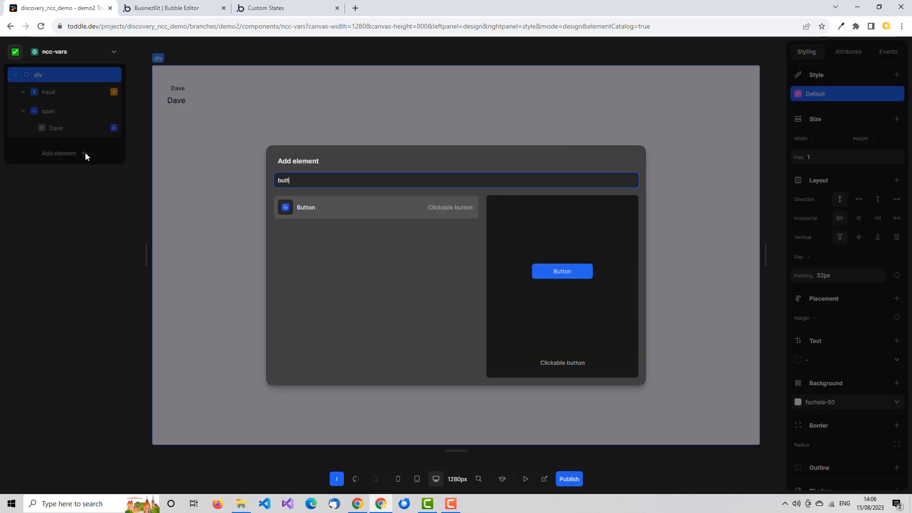
type("on")
key("Return")
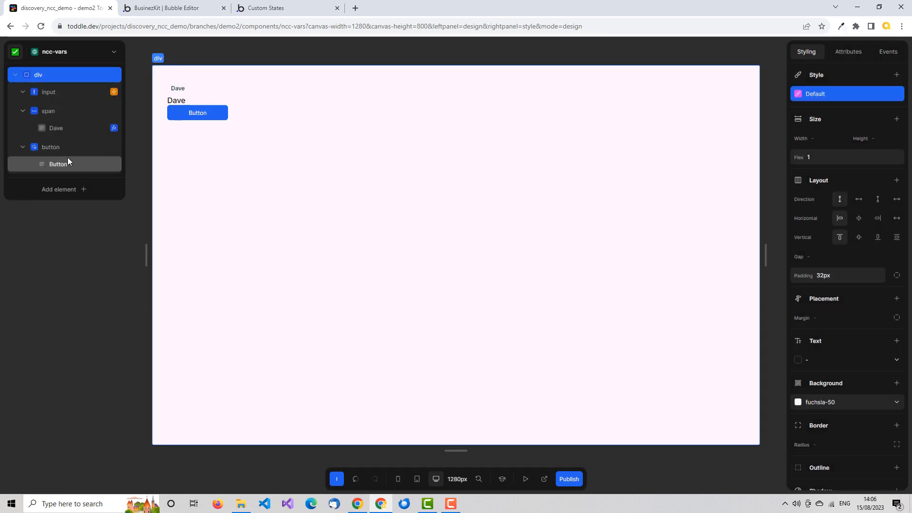
- Set the layout gap of the root div to 12px
left_click(820, 257)
type("1")
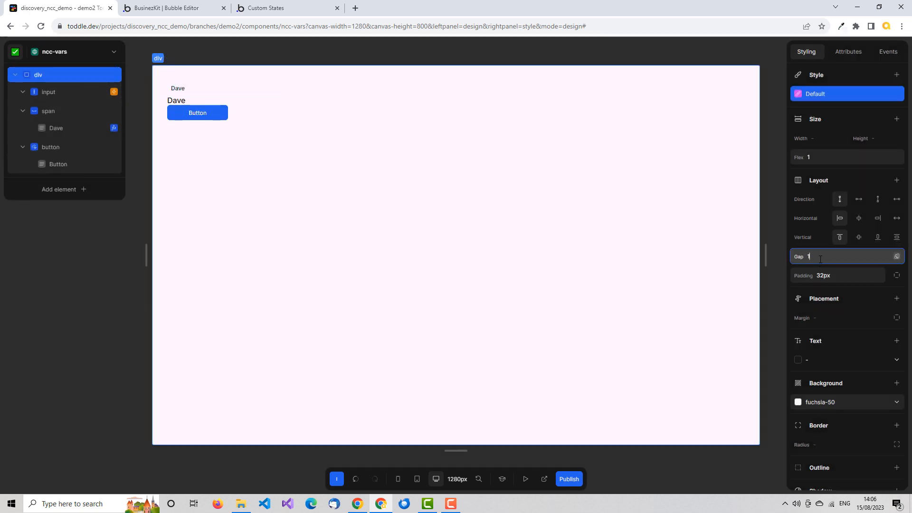
type("2")
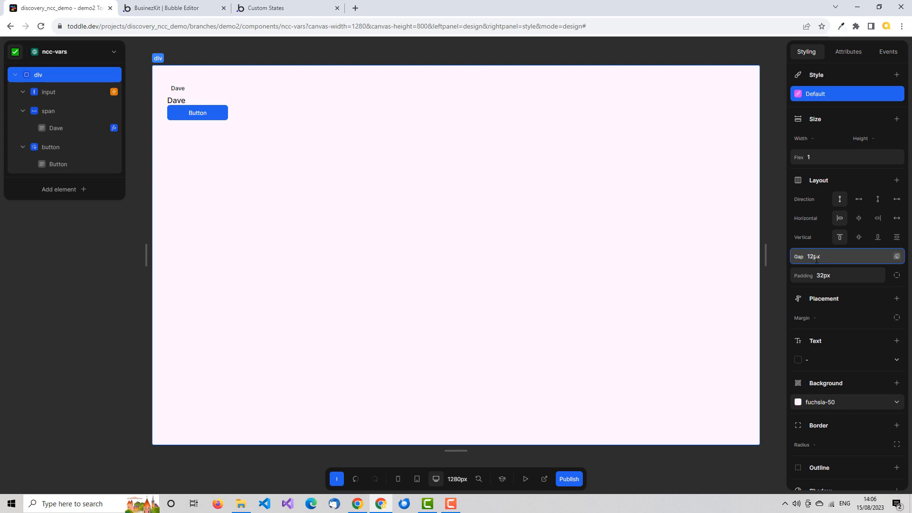
key("Tab")
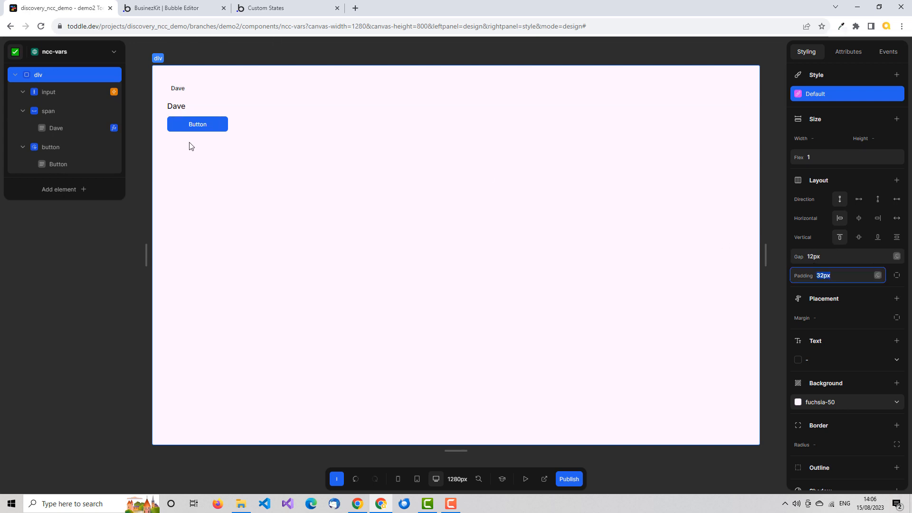
- Change the text inside the button element to "Reset Name"
left_click(194, 125)
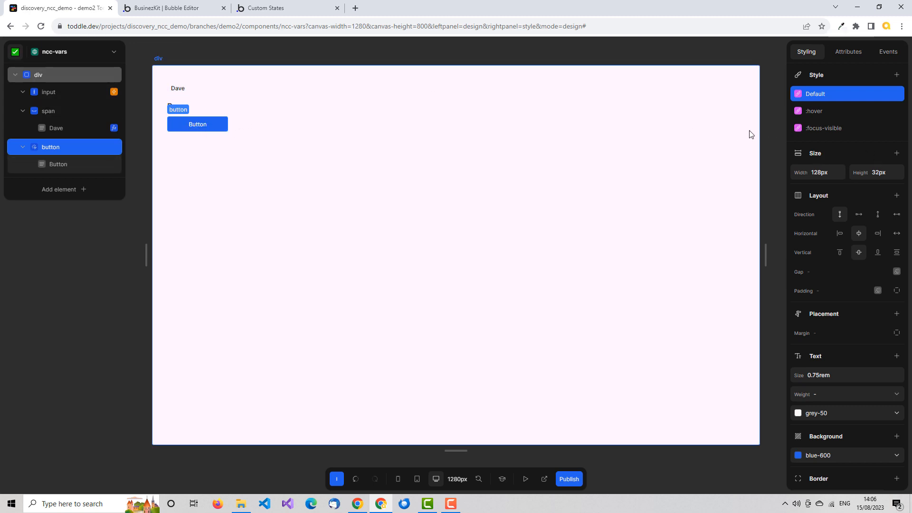
left_click(64, 164)
double_click(806, 95)
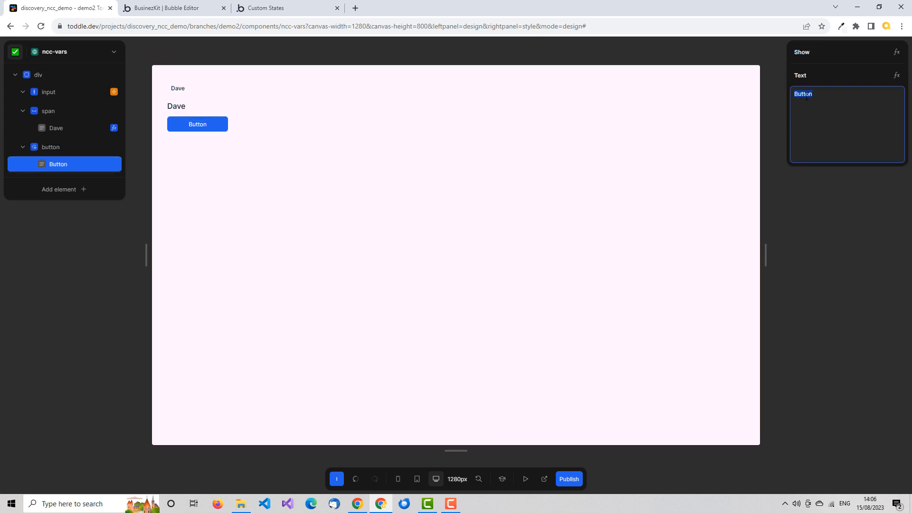
type("Reset Name")
left_click(858, 209)
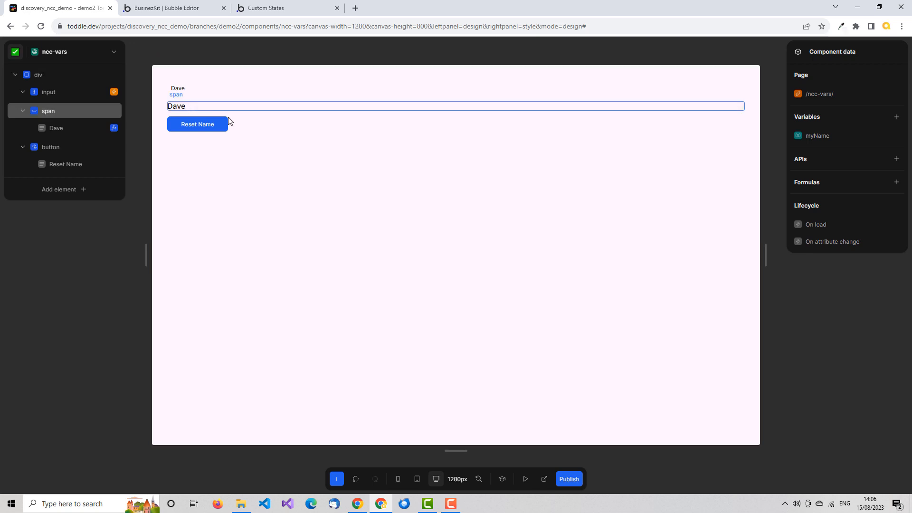
- Add a click event to the Reset Name button that sets the myName variable to an empty string
left_click(86, 147)
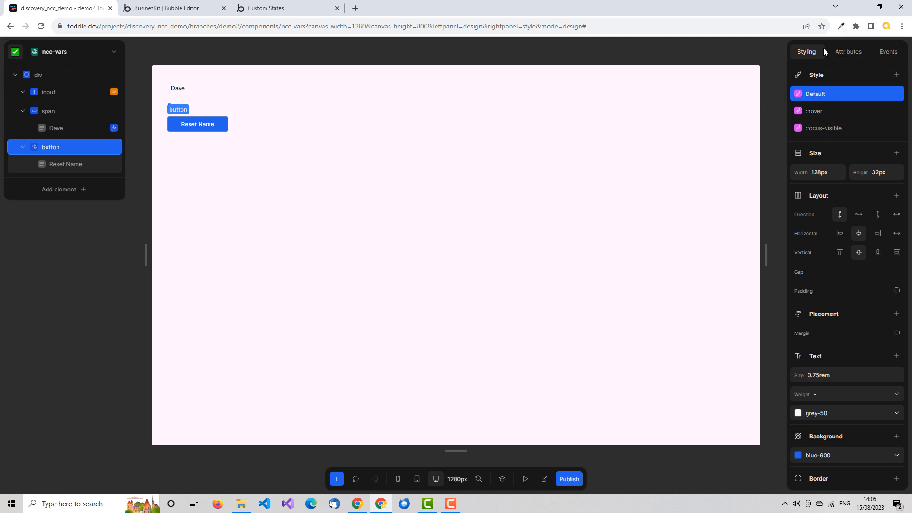
left_click(889, 52)
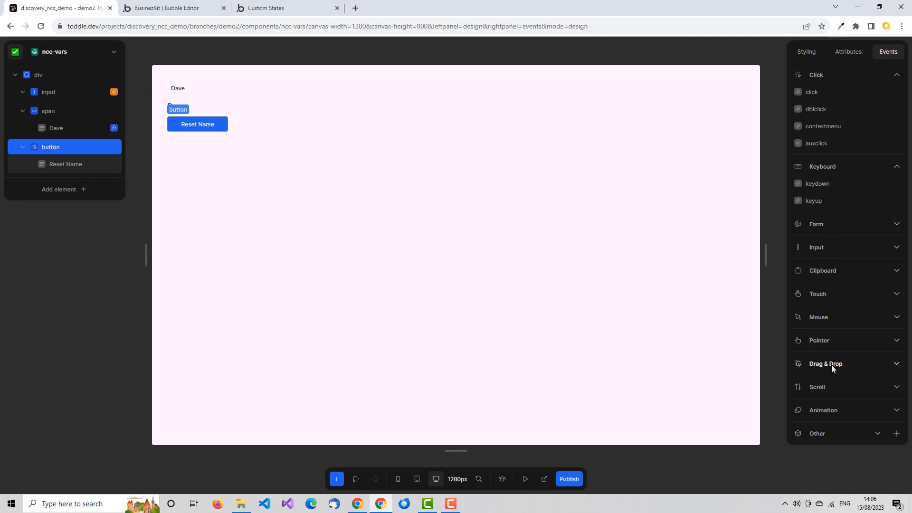
left_click(798, 91)
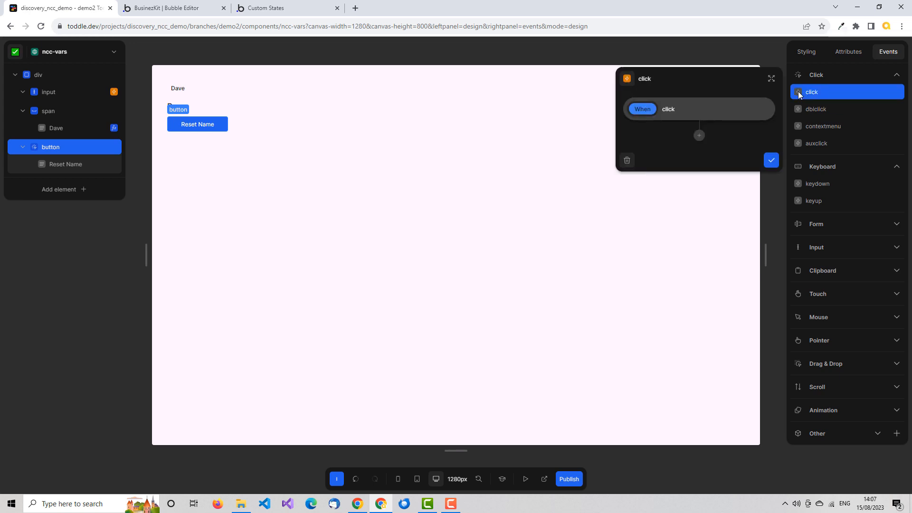
left_click(699, 136)
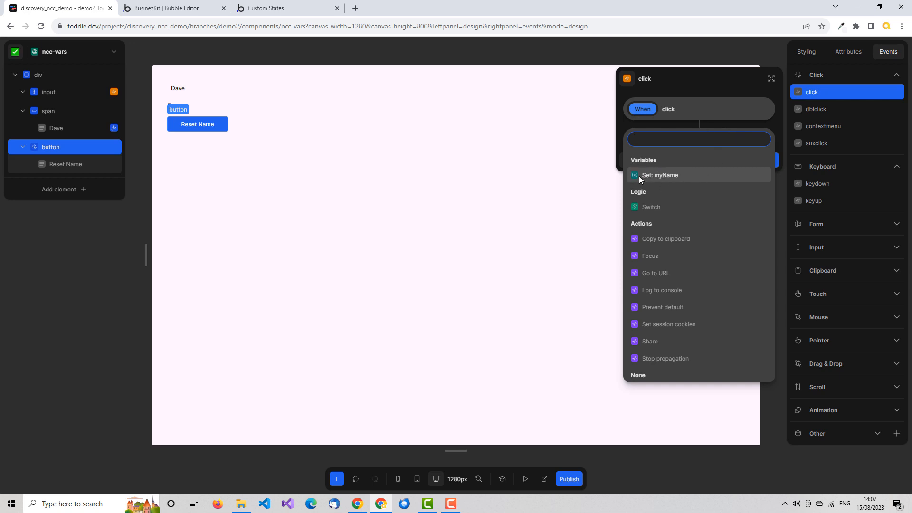
left_click(671, 175)
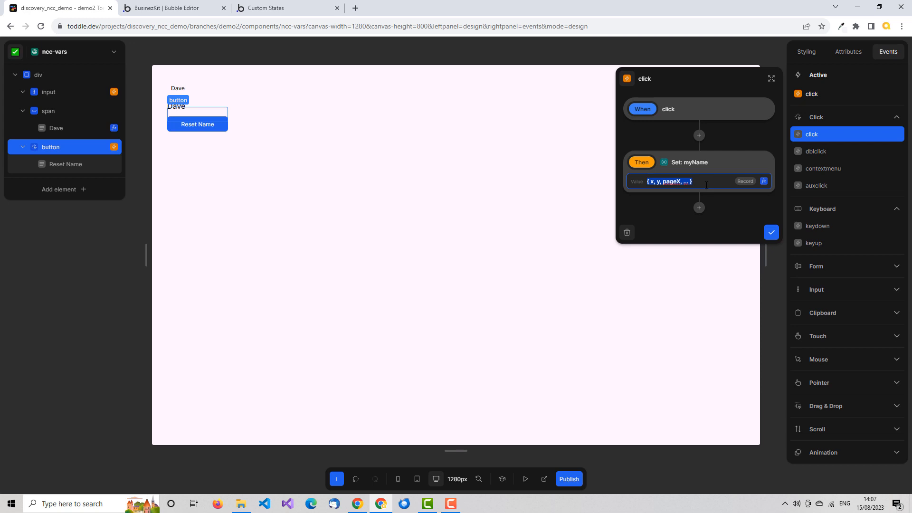
key("BackSpace")
key("Tab")
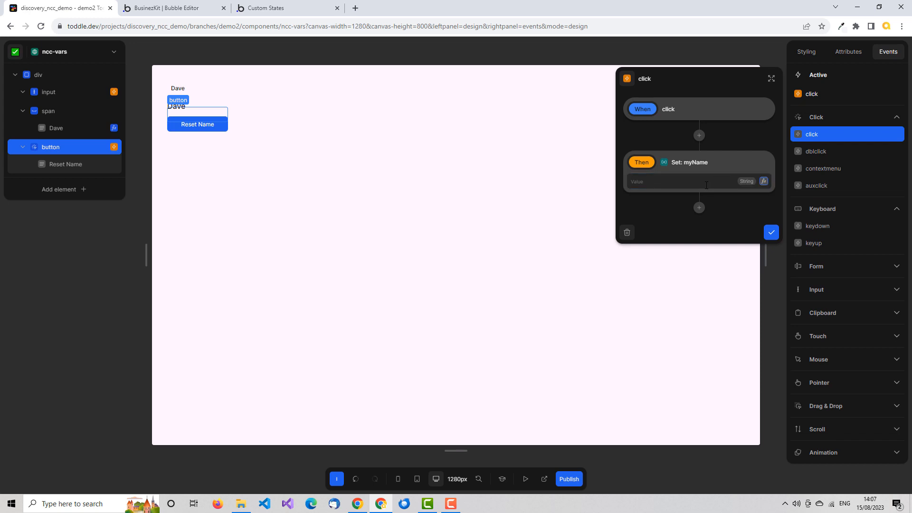
left_click(771, 232)
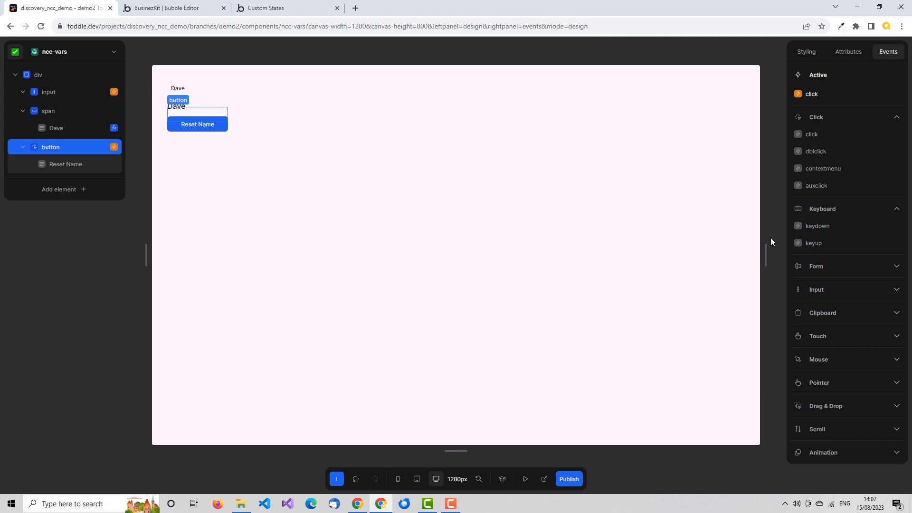
- Run the page in test mode, reset the name with the button and enter a new first name in the input
left_click(525, 479)
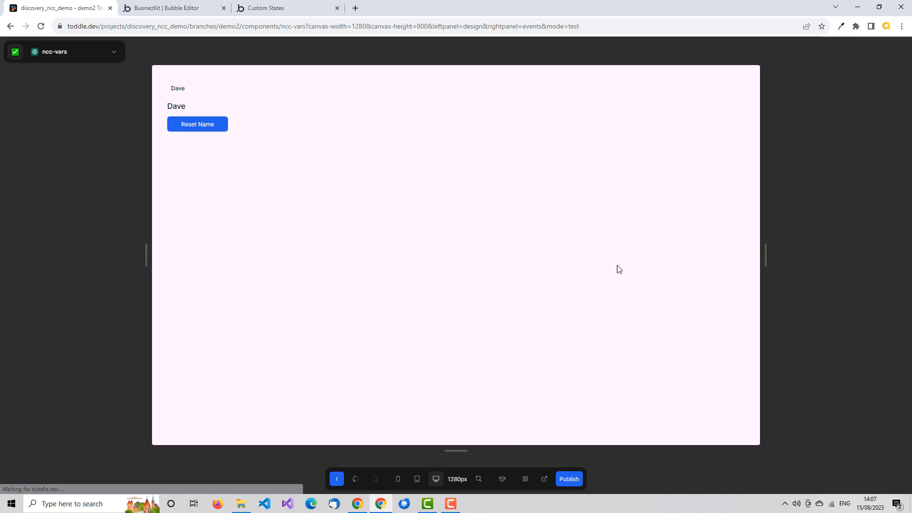
left_click(215, 129)
left_click(197, 89)
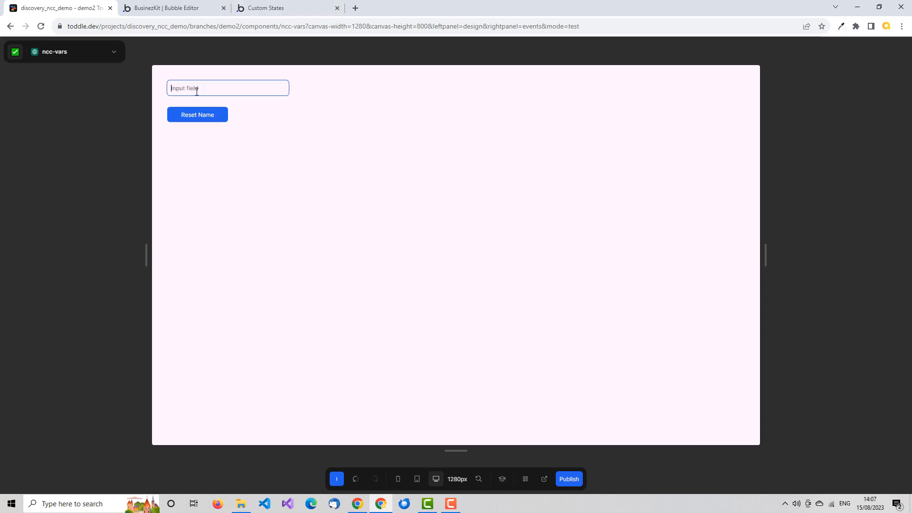
type("keith")
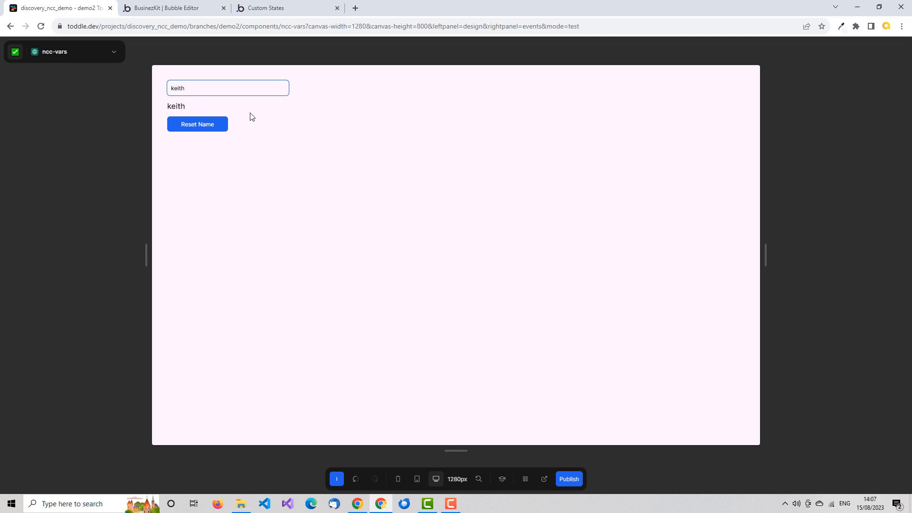
- Reset the name with the page's button and return to design mode
left_click(213, 125)
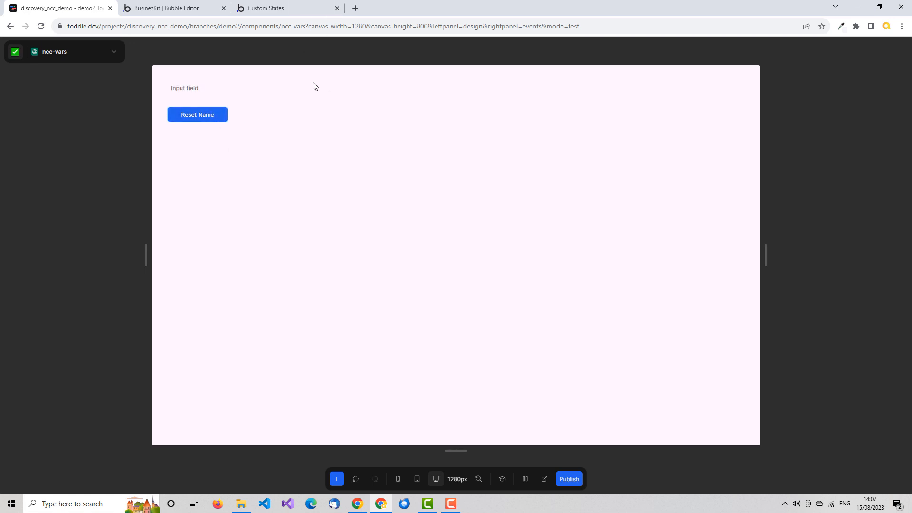
left_click(526, 479)
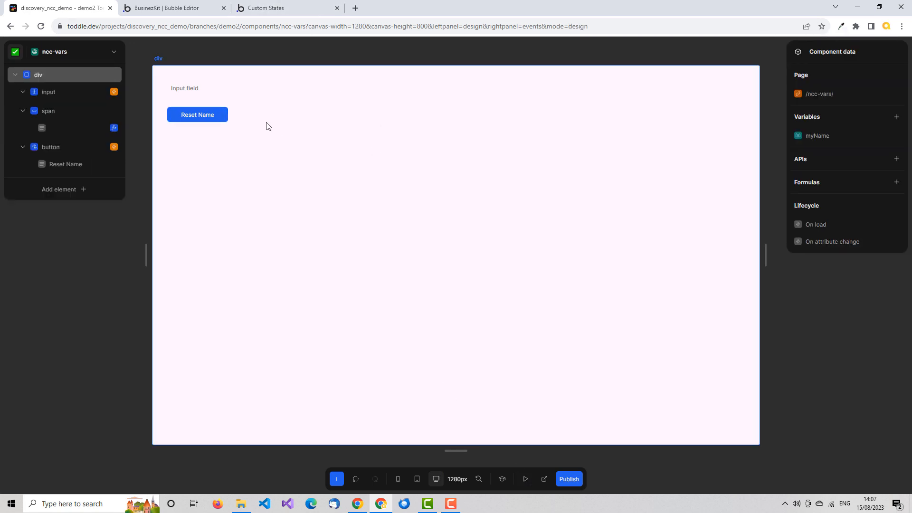
left_click(210, 91)
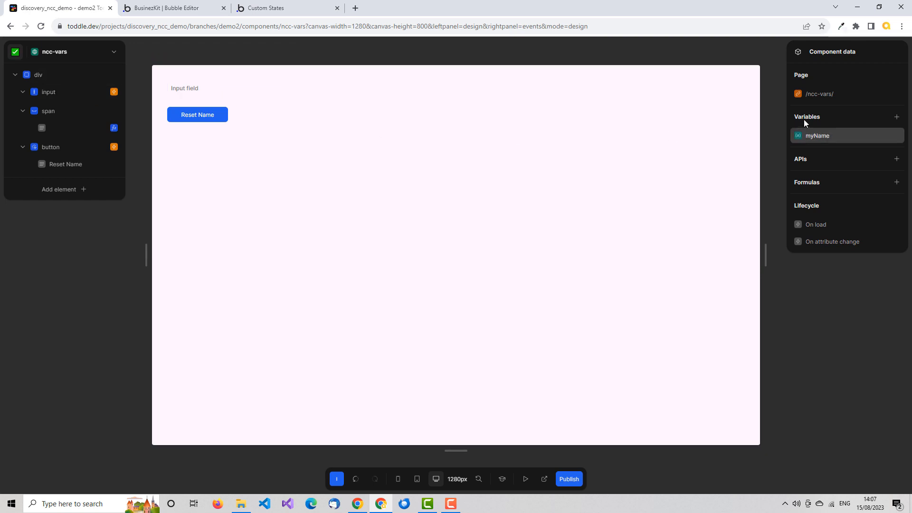
- Add a variable named Total with an initial value of 0
left_click(894, 117)
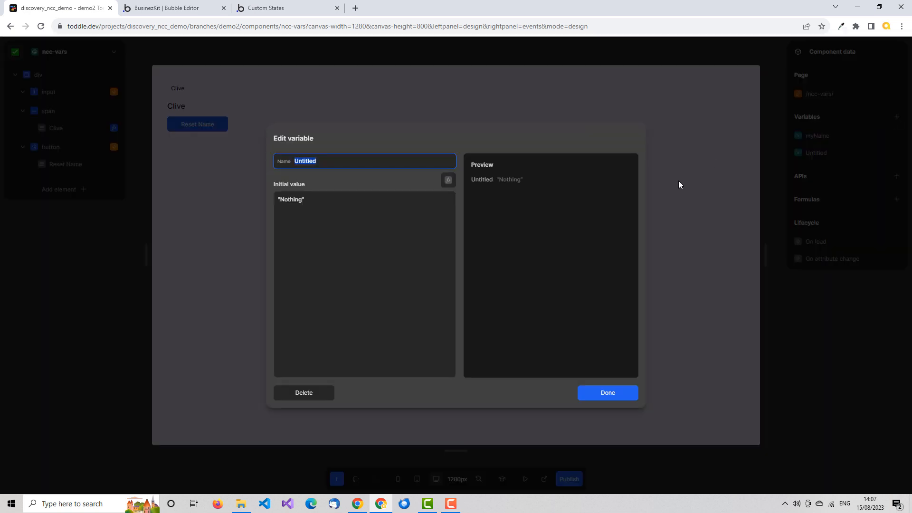
type("Total")
key("Tab")
type("0")
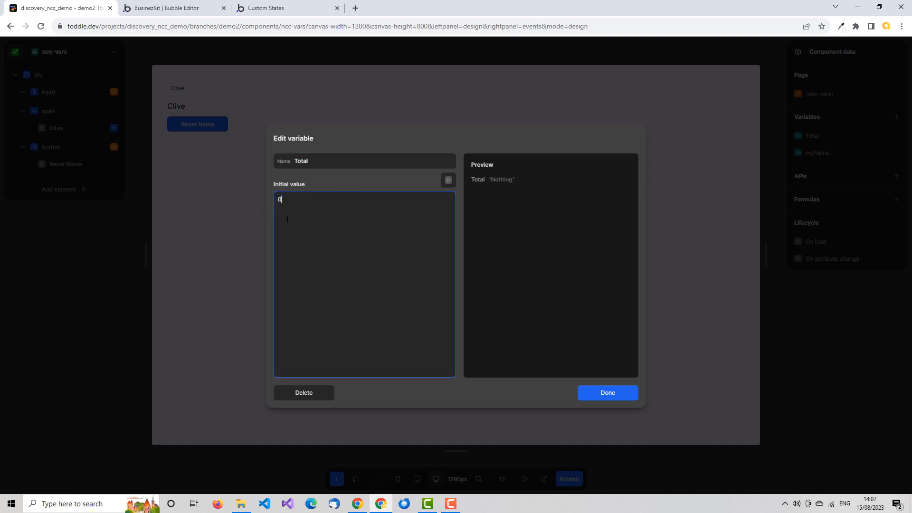
left_click(606, 395)
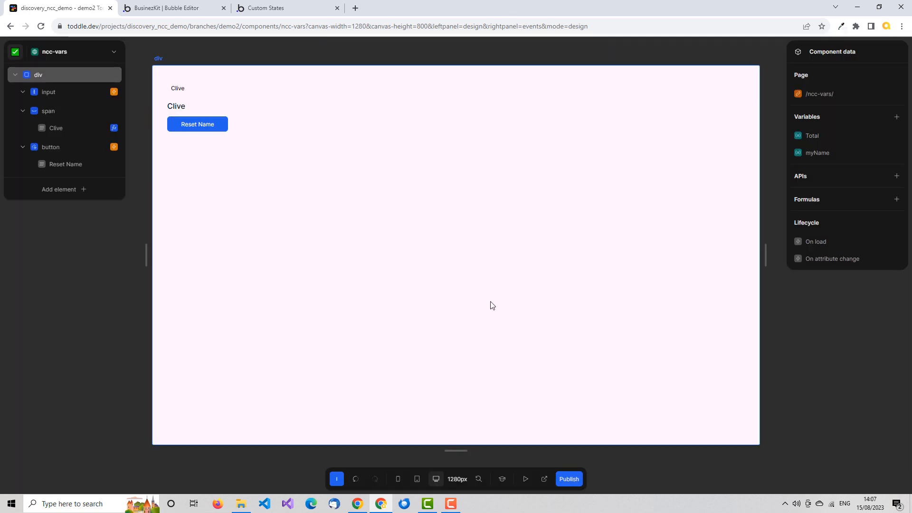
- Bind the input element to the Total variable and set its type to Number
left_click(179, 90)
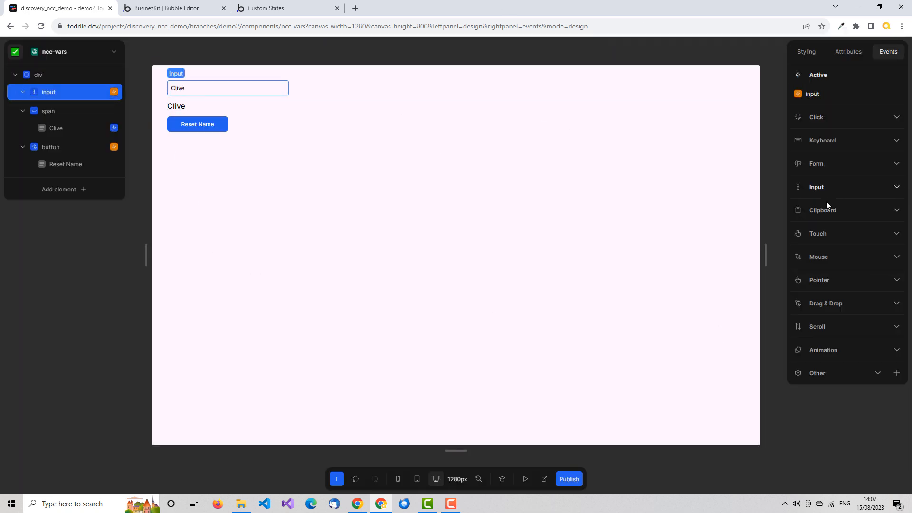
left_click(862, 52)
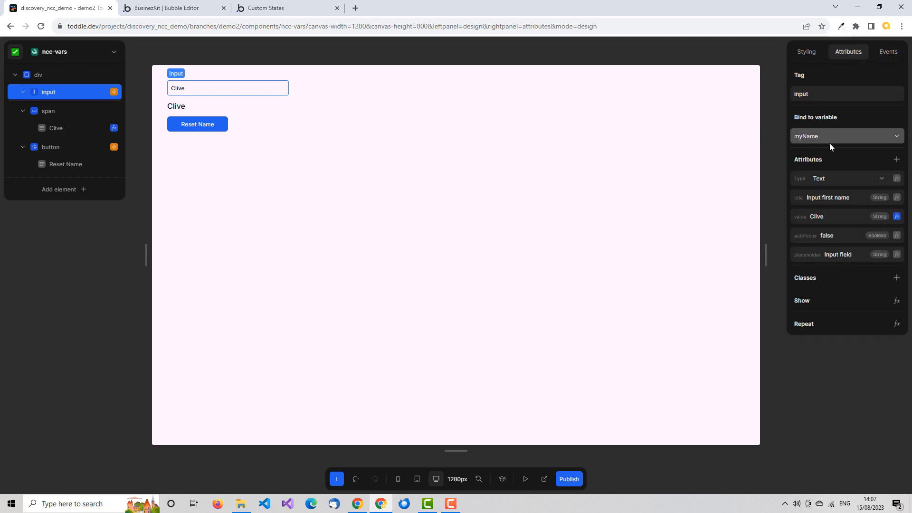
left_click(819, 136)
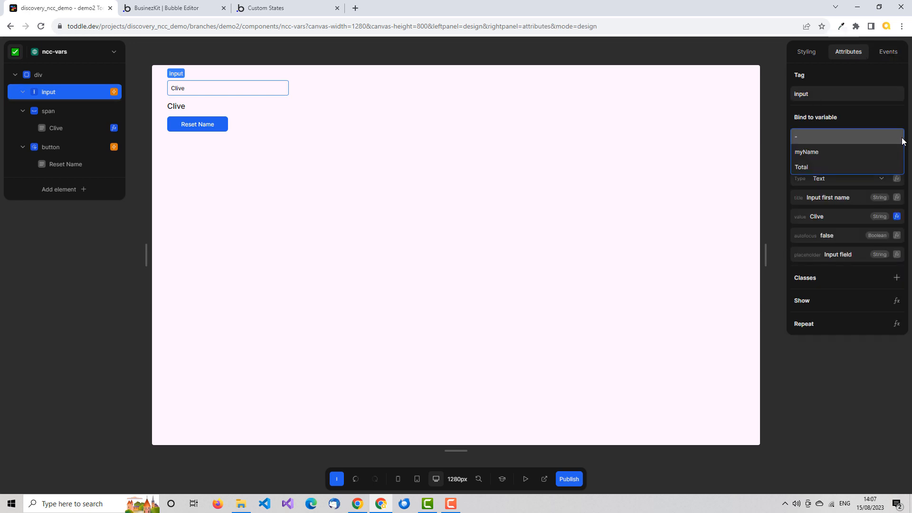
left_click(818, 167)
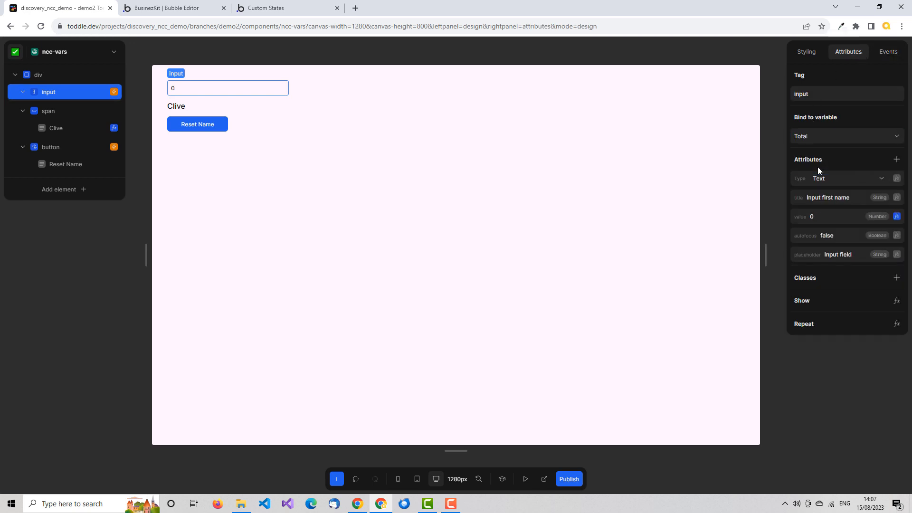
left_click(879, 178)
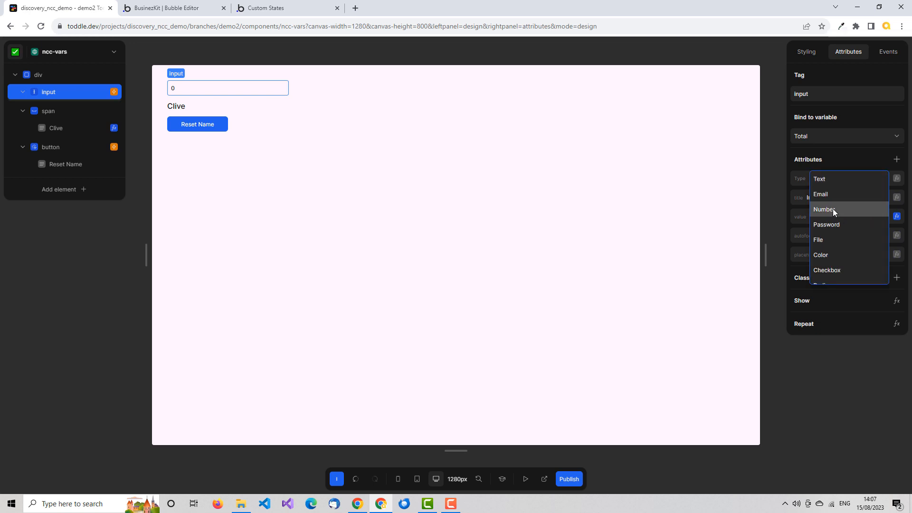
left_click(833, 209)
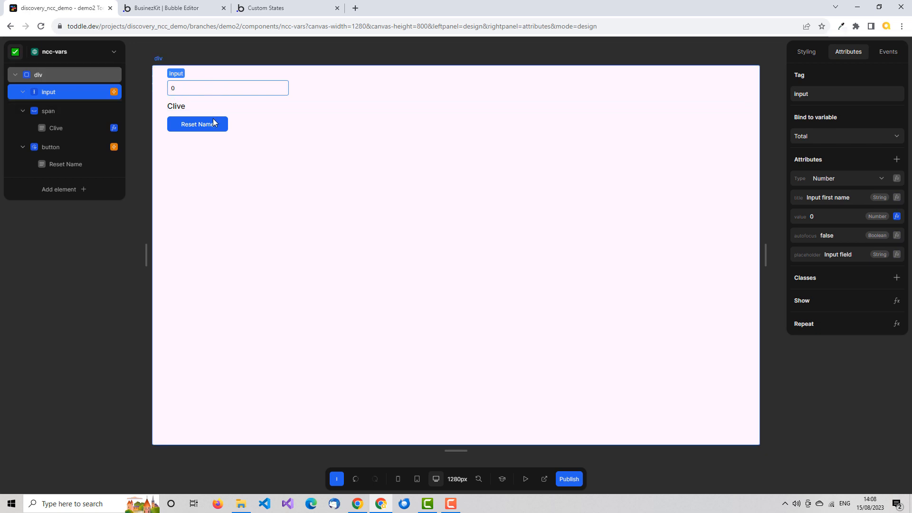
- Delete the myName formula from the text inside the span
left_click(180, 110)
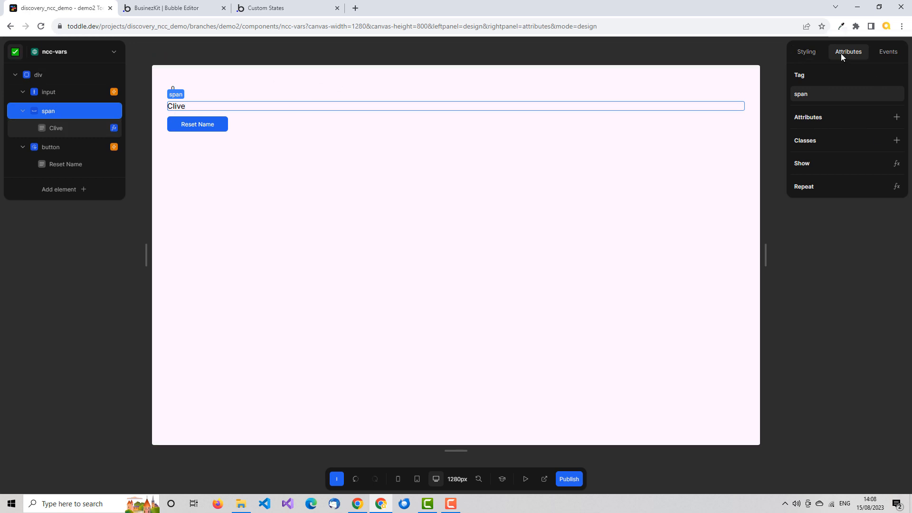
left_click(814, 52)
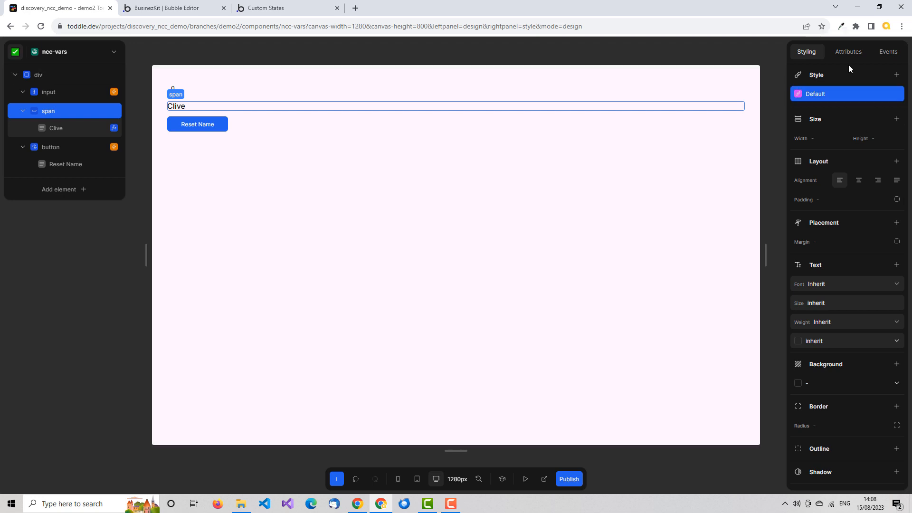
left_click(90, 129)
left_click(896, 75)
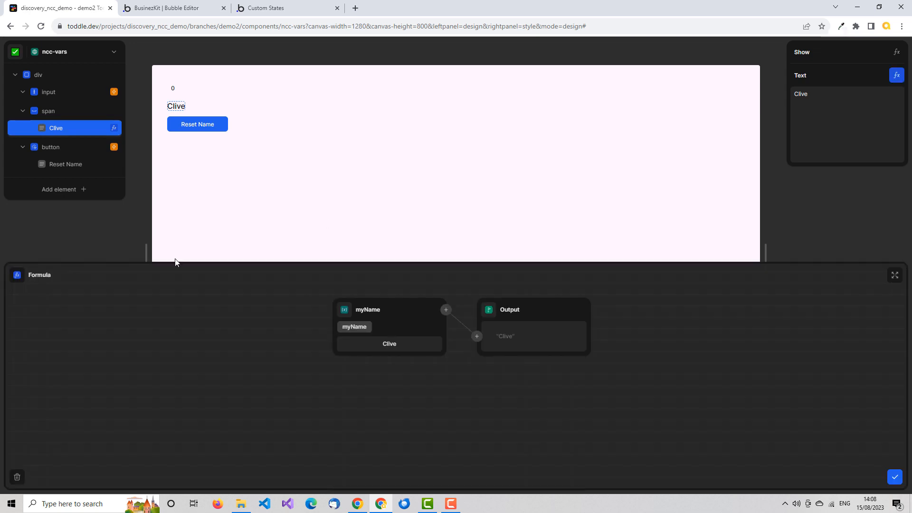
left_click(17, 477)
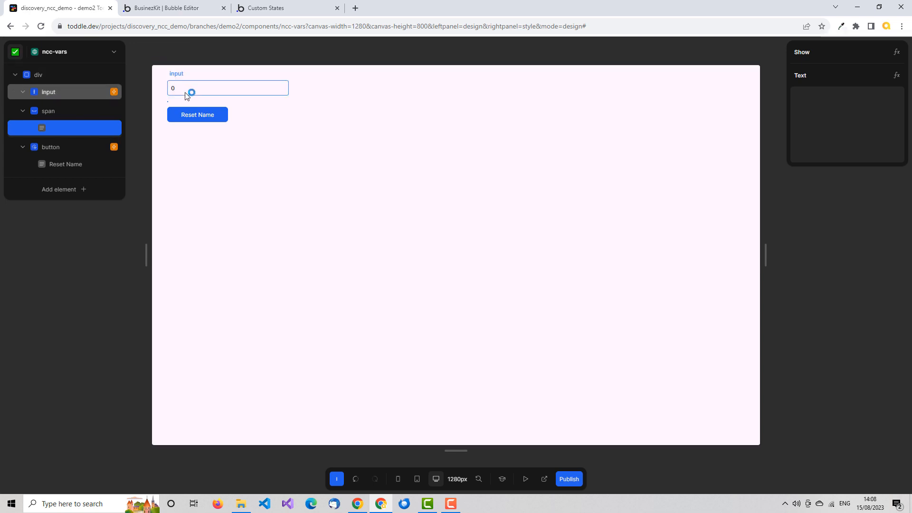
- Change the text inside the button element to "Calculate"
left_click(217, 119)
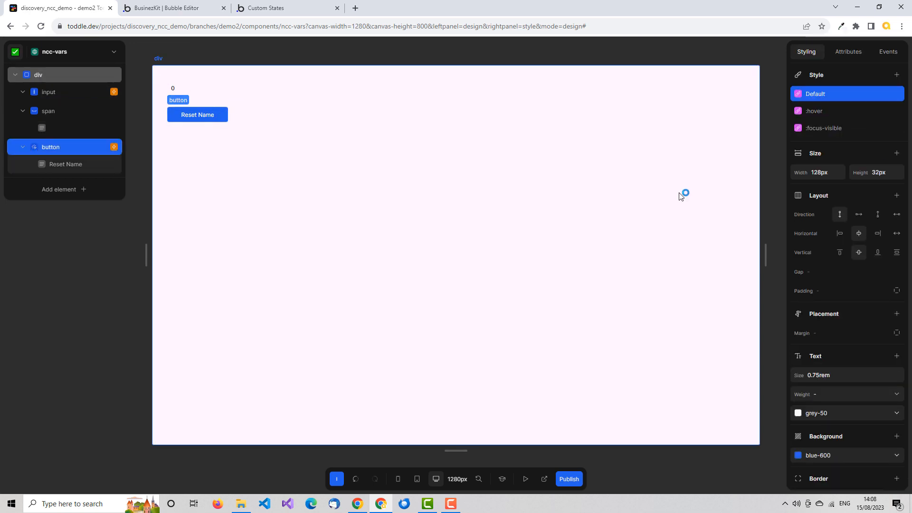
left_click(93, 166)
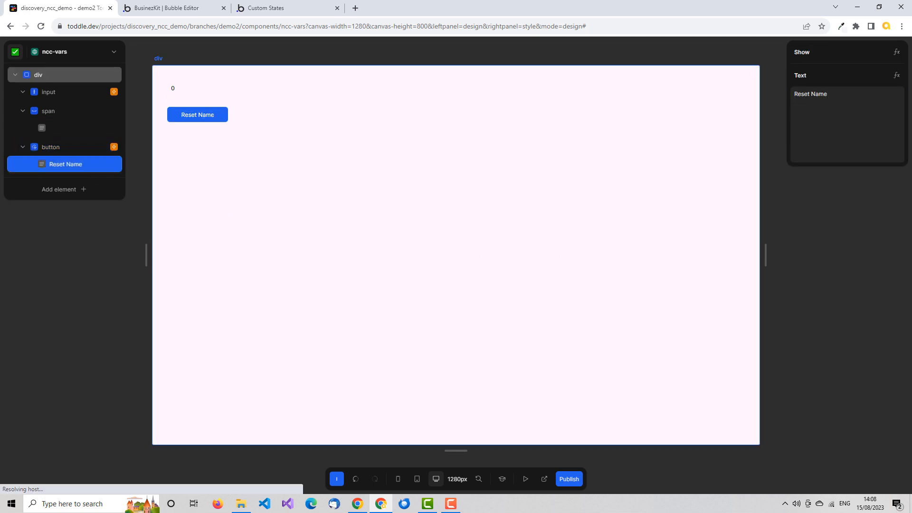
left_click_drag(830, 95, 772, 98)
type("C")
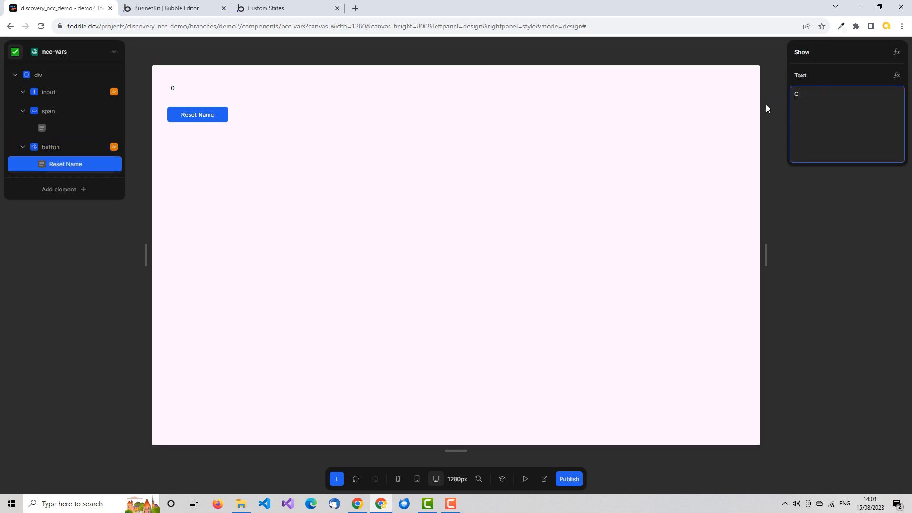
type("alculate")
left_click(831, 222)
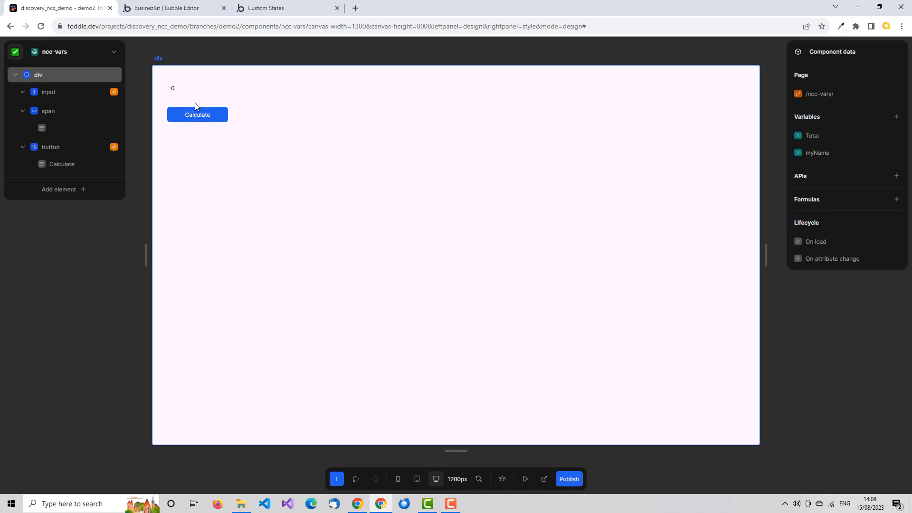
- Give the span's empty text a formula that passes the Total variable through the Number function
left_click(56, 127)
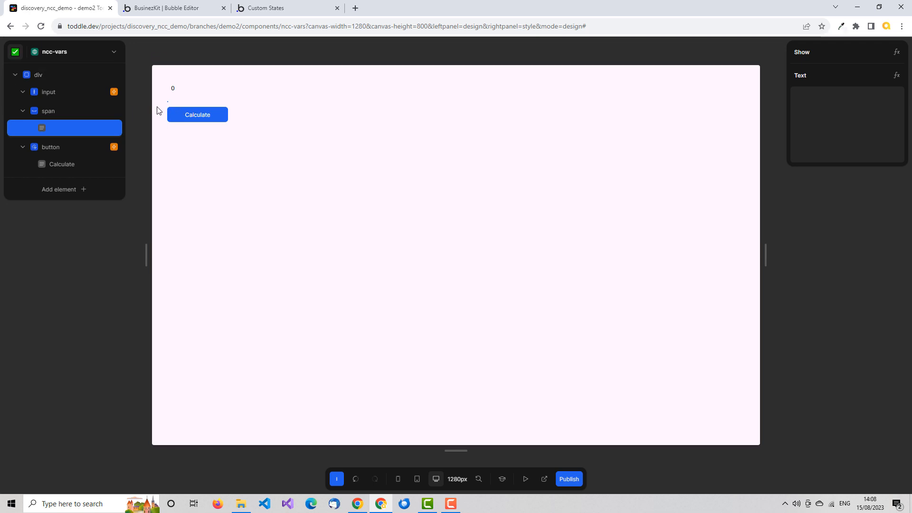
left_click(901, 79)
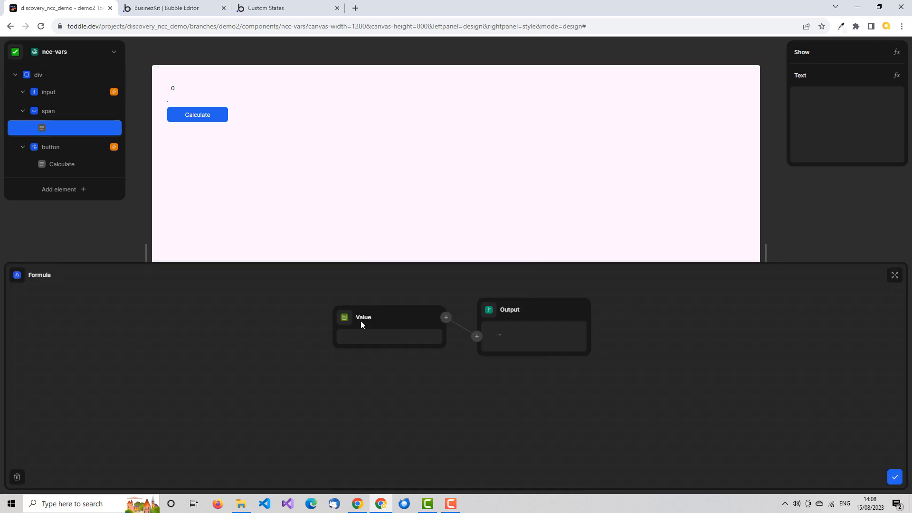
left_click(343, 322)
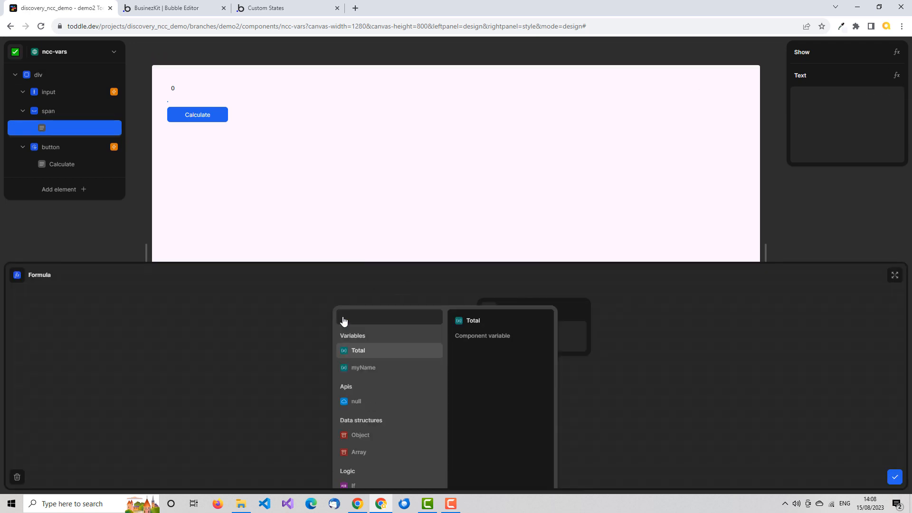
left_click(373, 354)
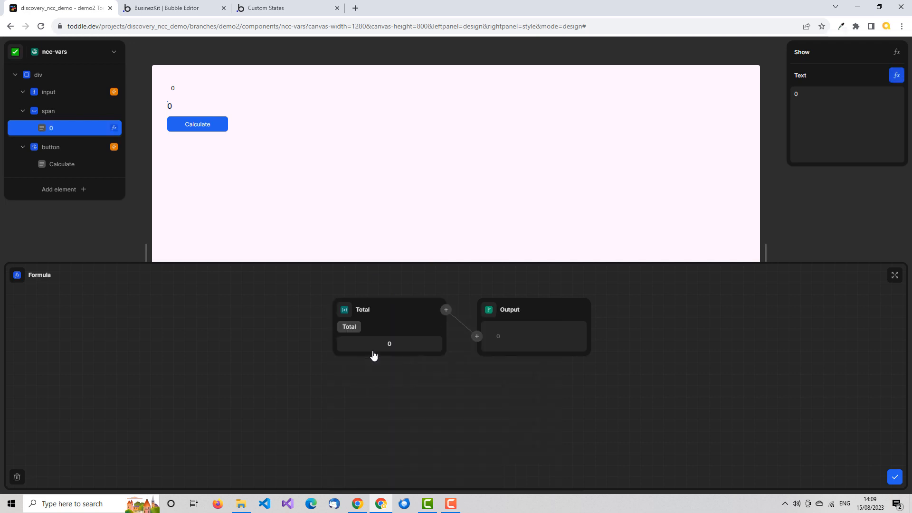
left_click(446, 310)
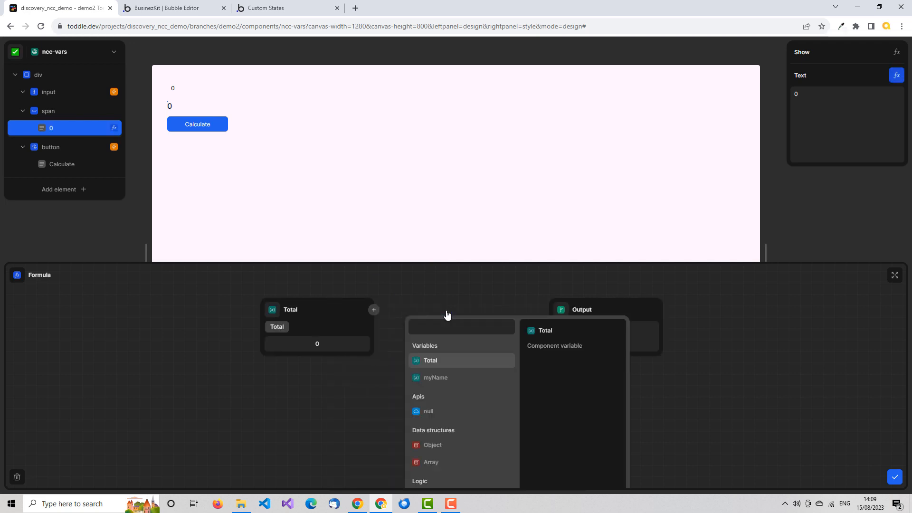
type("numb")
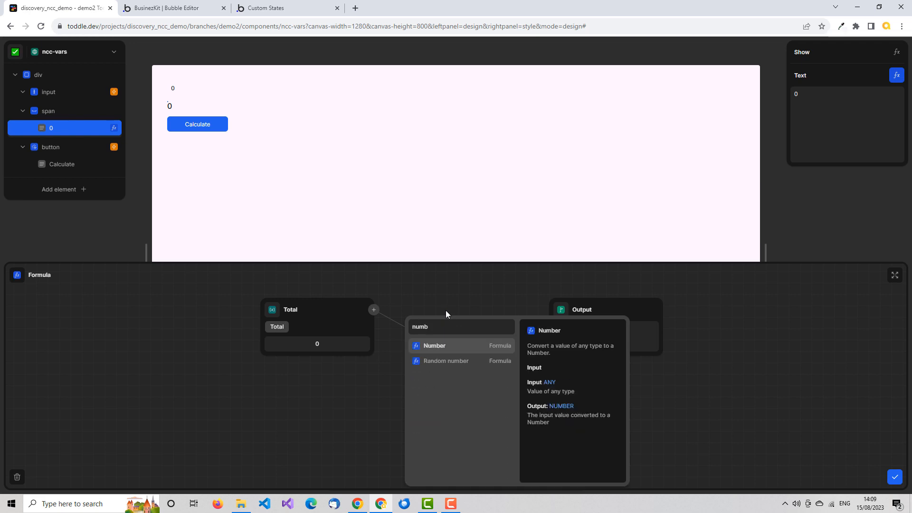
left_click(435, 347)
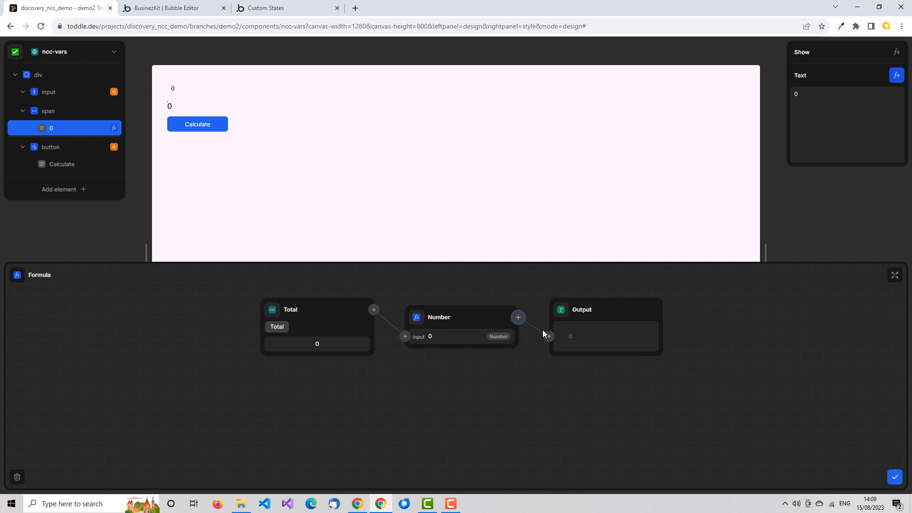
- Insert an Add function between Number and Output with 10 as its second value, and apply the formula
left_click_drag(543, 331, 537, 329)
left_click(549, 337)
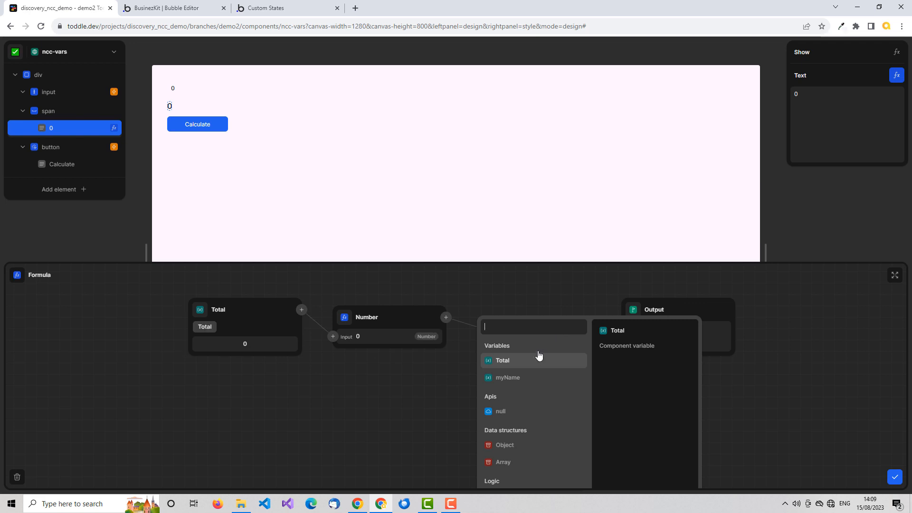
type("add")
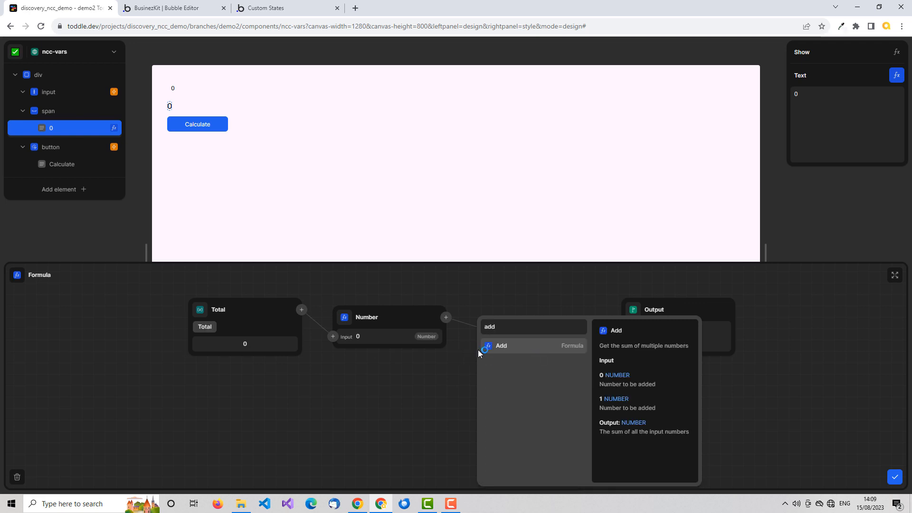
left_click(524, 349)
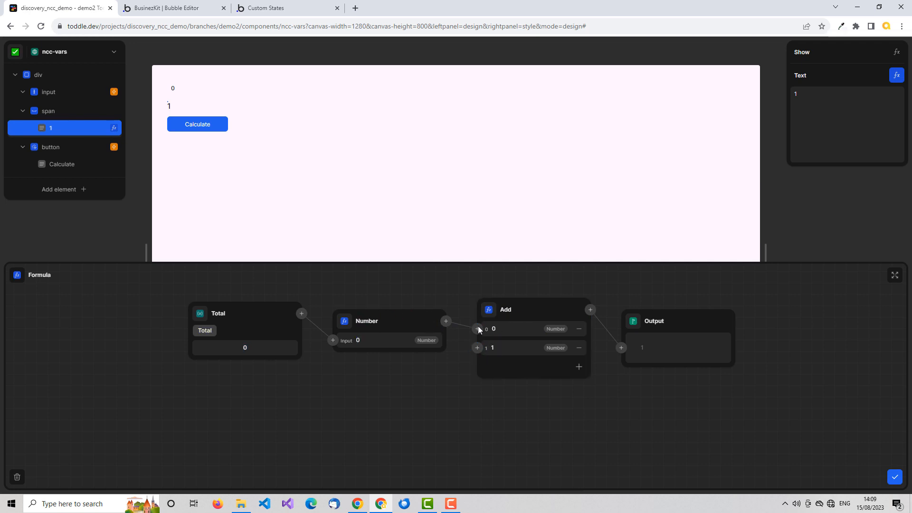
double_click(494, 354)
type("0")
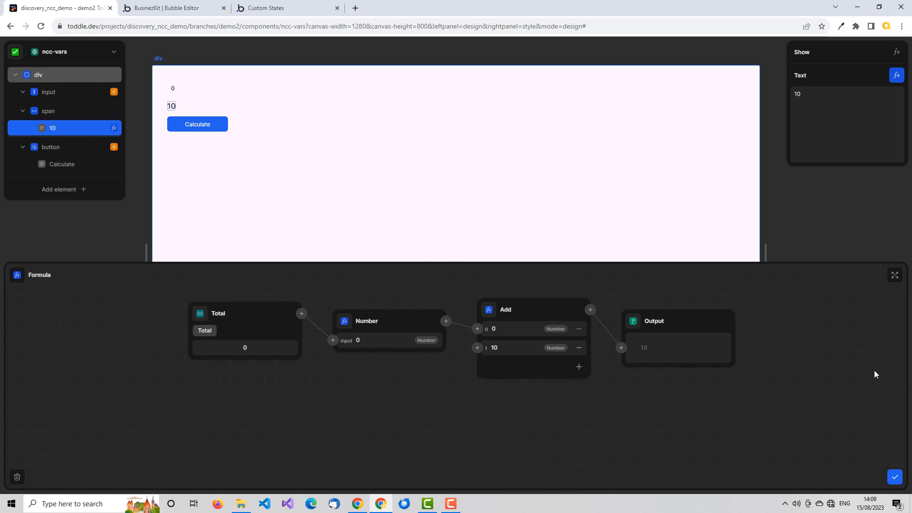
left_click(896, 477)
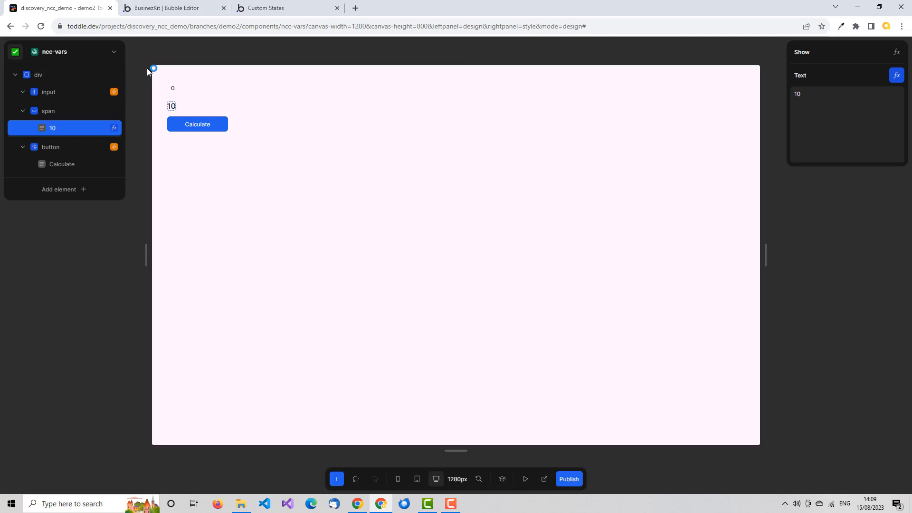
- Run the page in test mode and try the input with the values 32 and 45
left_click(531, 478)
left_click(193, 88)
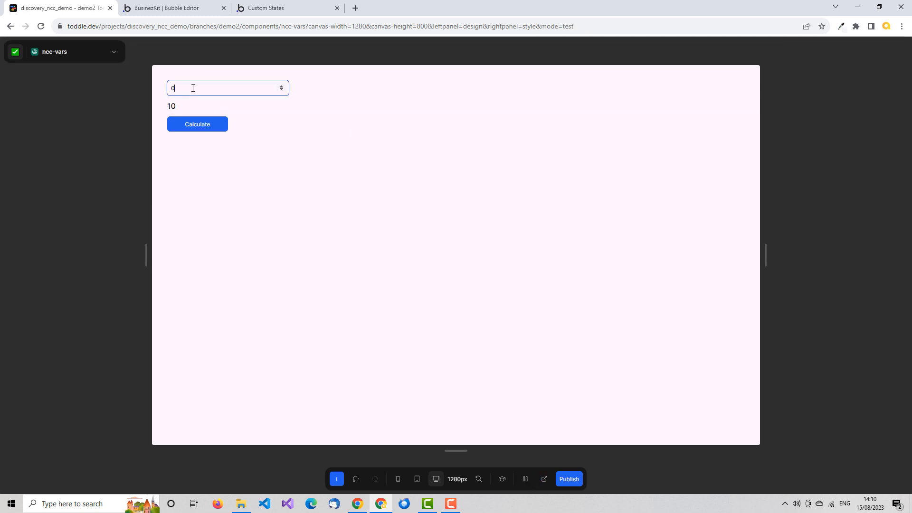
left_click_drag(193, 88, 115, 98)
type("32")
left_click(143, 145)
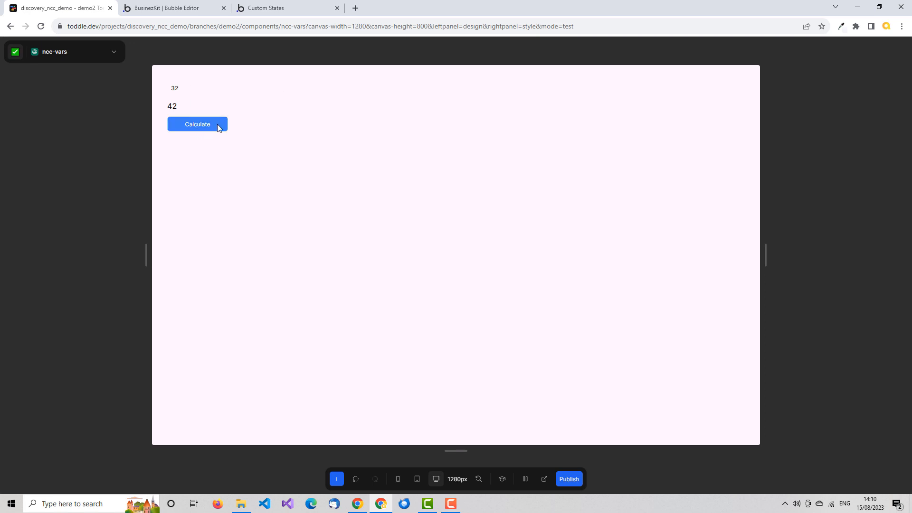
double_click(179, 87)
type("45")
left_click(171, 138)
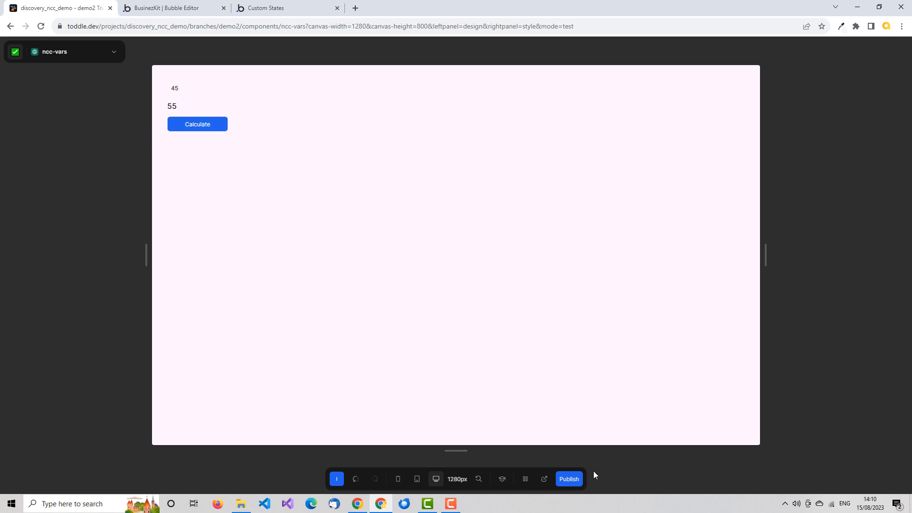
- Leave test mode, examine the formula behind the span's text, and close it again
left_click(526, 479)
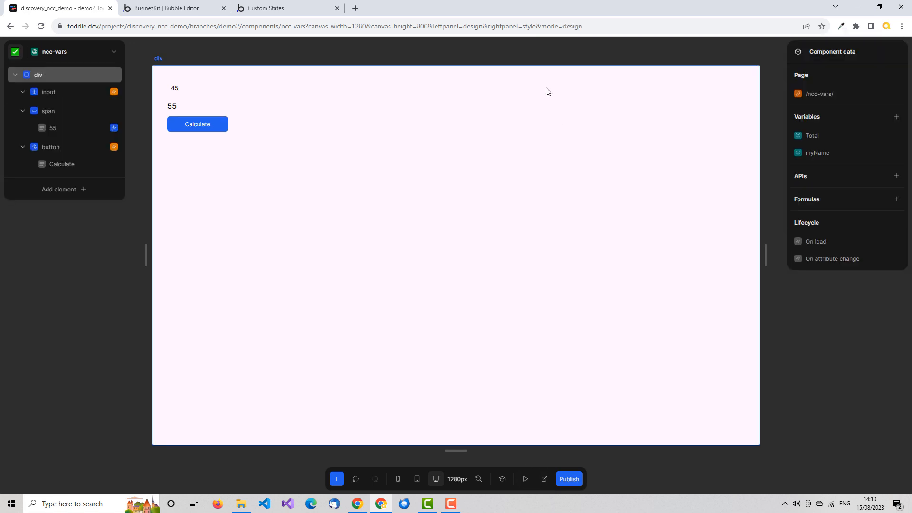
left_click(183, 106)
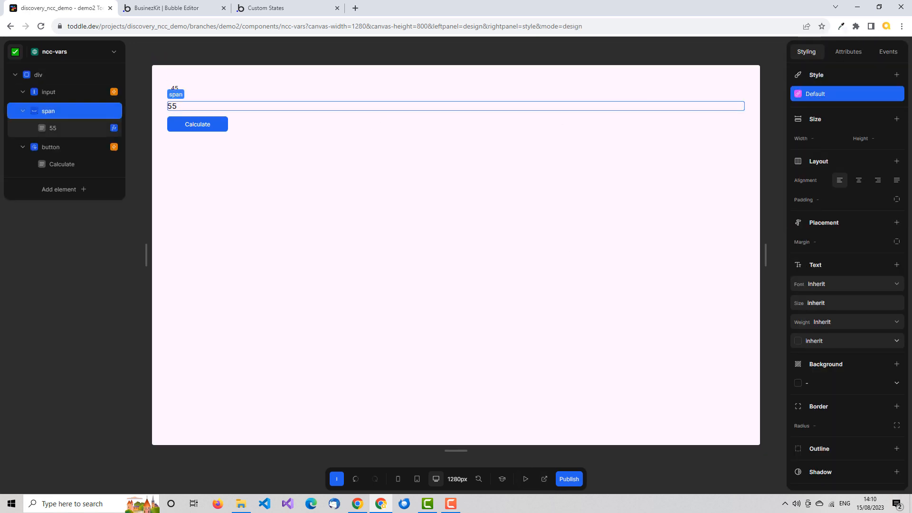
left_click(90, 128)
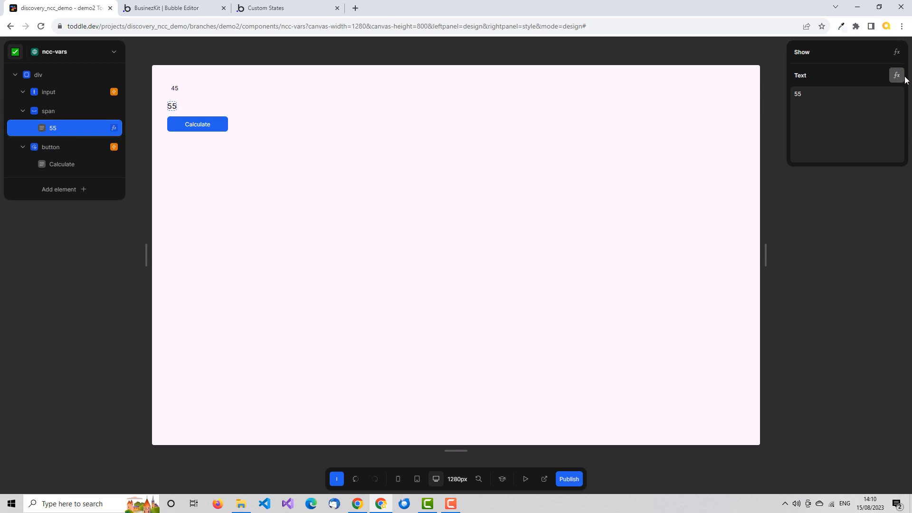
left_click(898, 76)
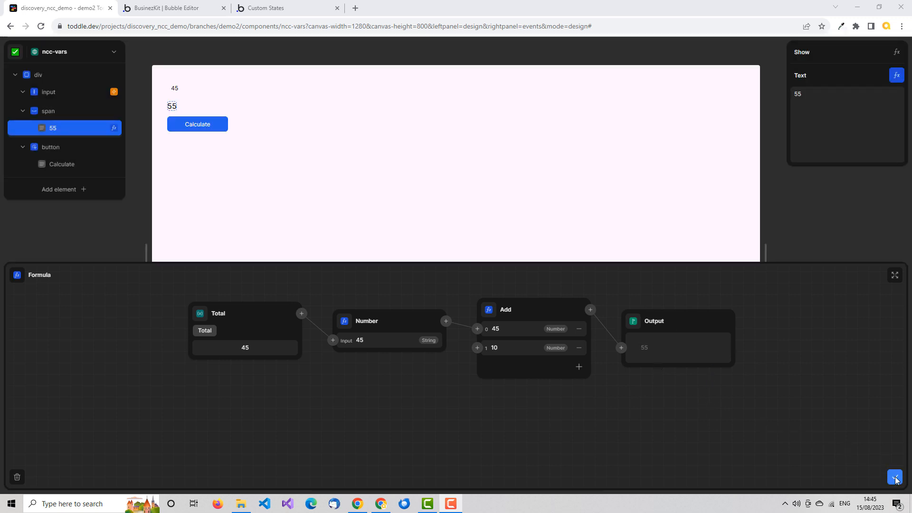
left_click(896, 478)
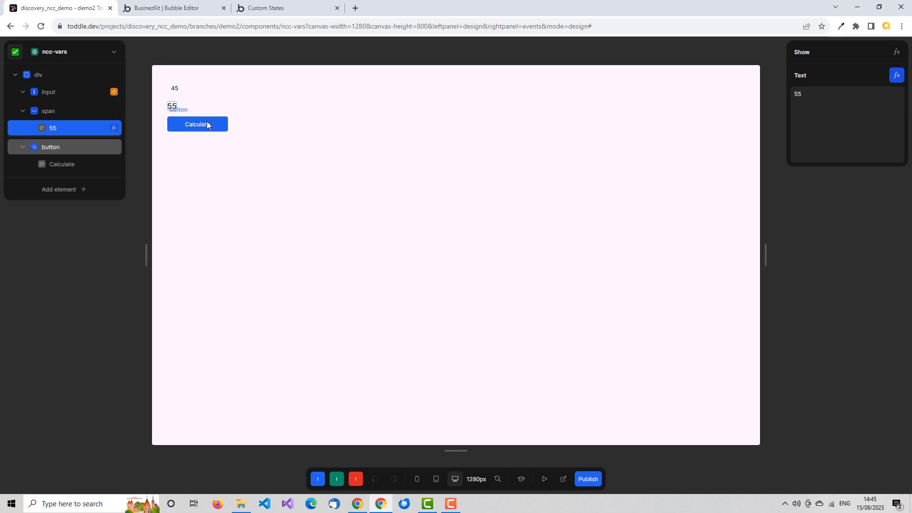
- Create a page variable named Calc with an initial value of 0
left_click(780, 108)
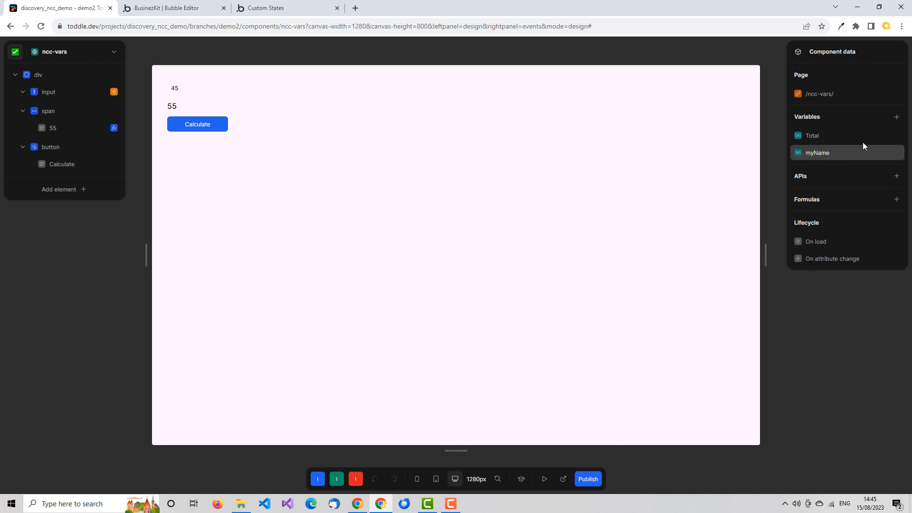
left_click(897, 116)
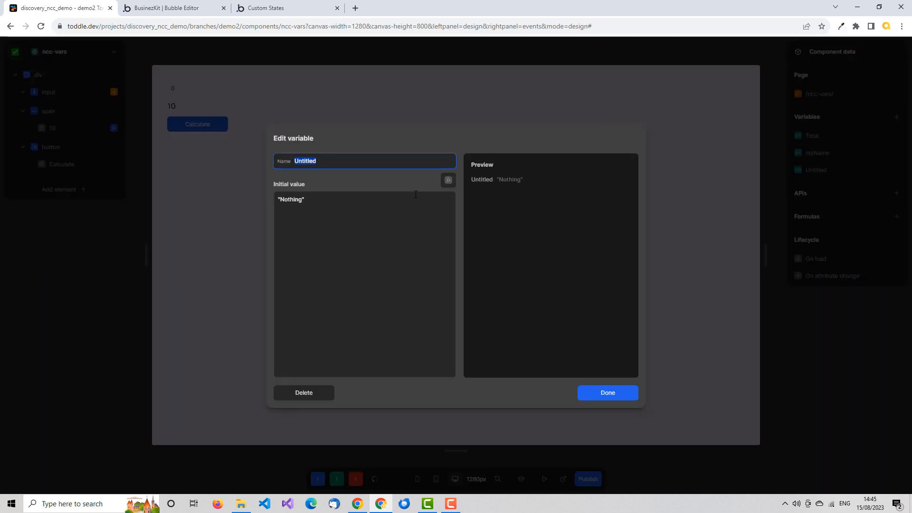
type("C")
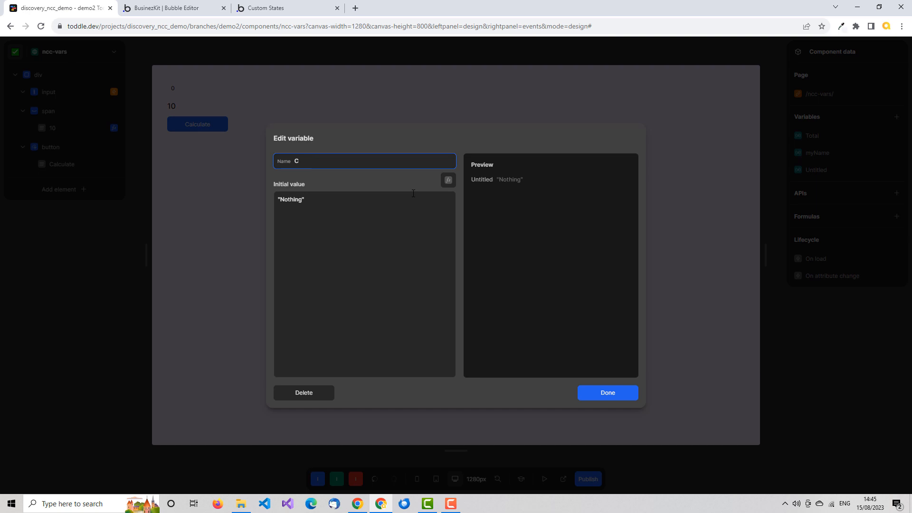
type("alc")
left_click_drag(354, 206, 255, 204)
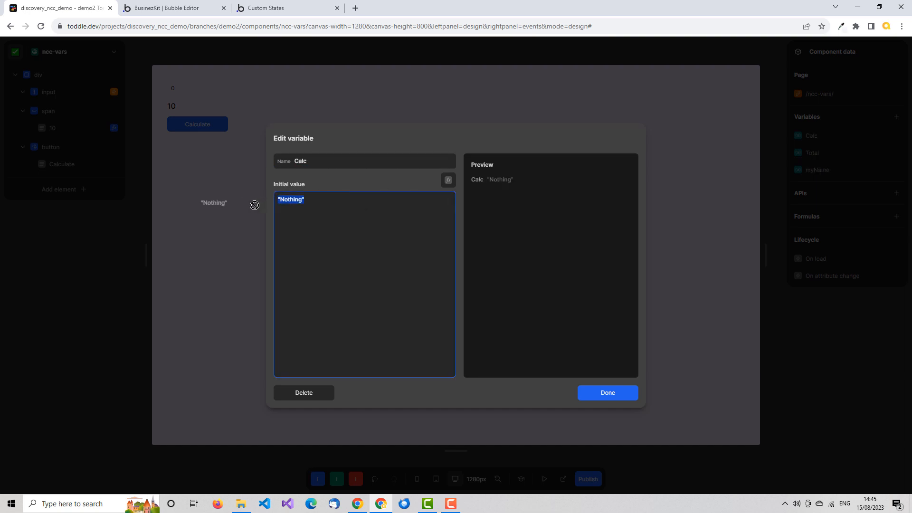
type("0")
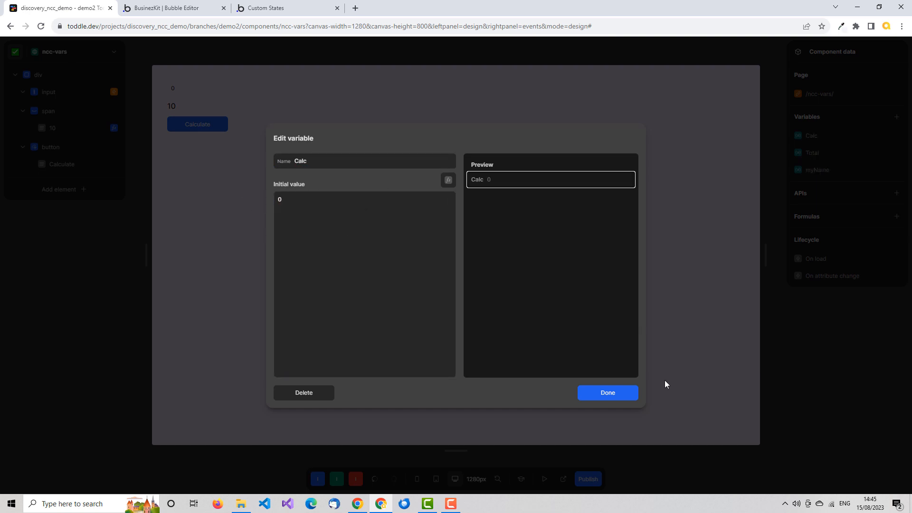
left_click(632, 393)
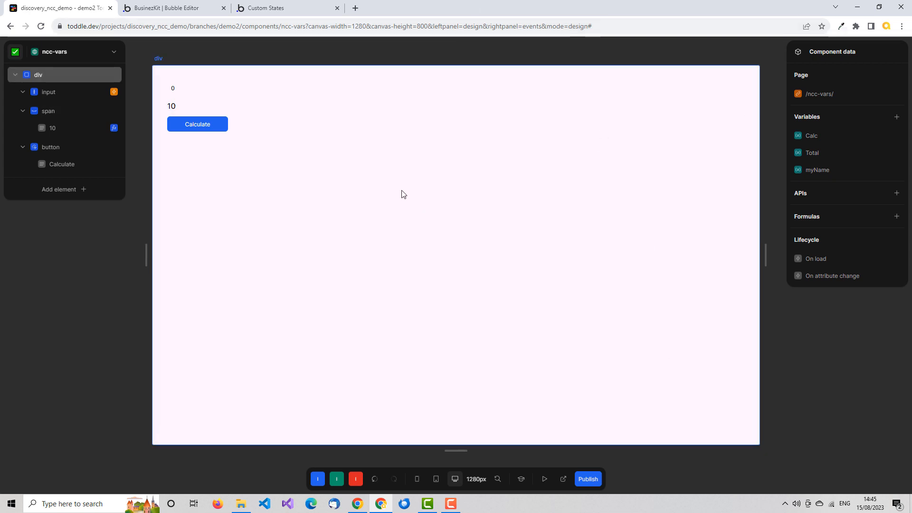
- Delete the formula on the span's text and replace it with one that outputs the Calc variable
left_click(173, 106)
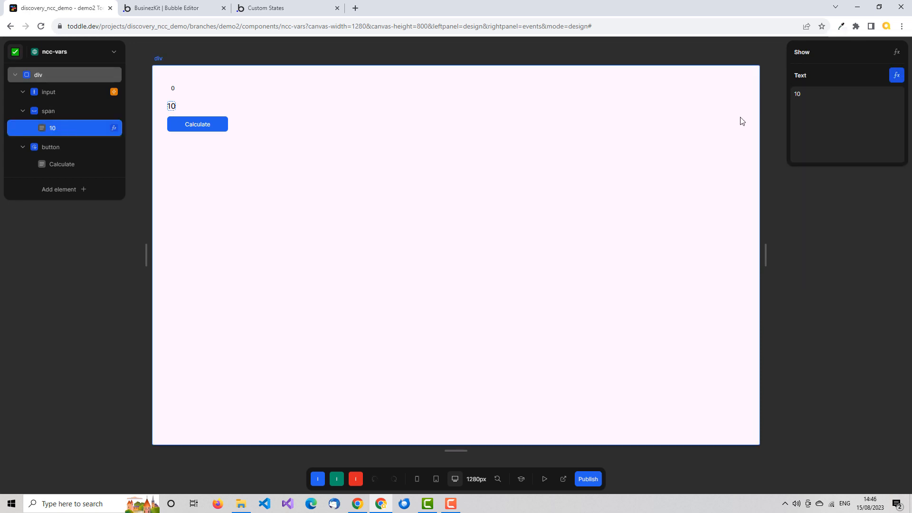
left_click(896, 76)
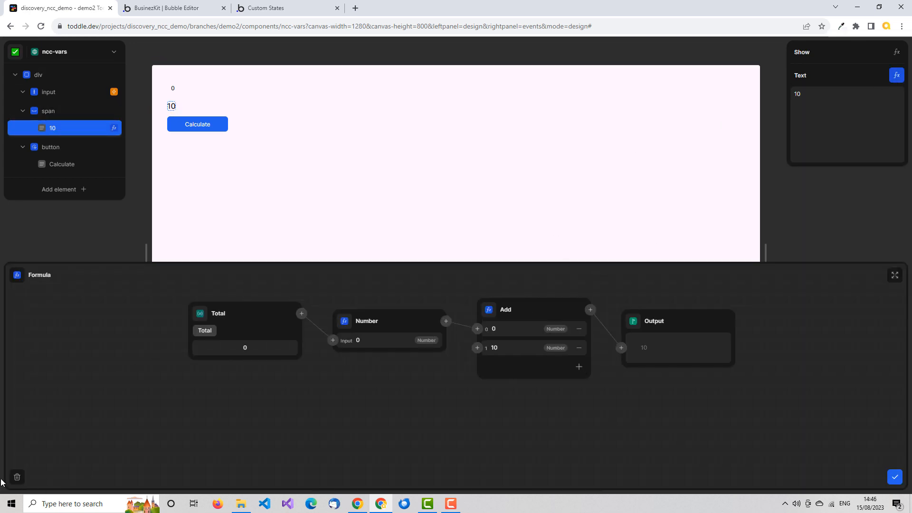
left_click(17, 477)
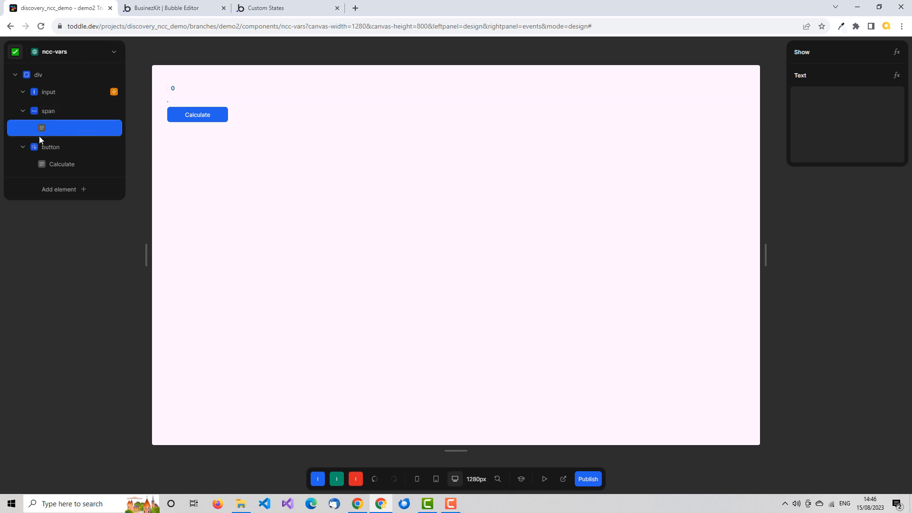
left_click(896, 76)
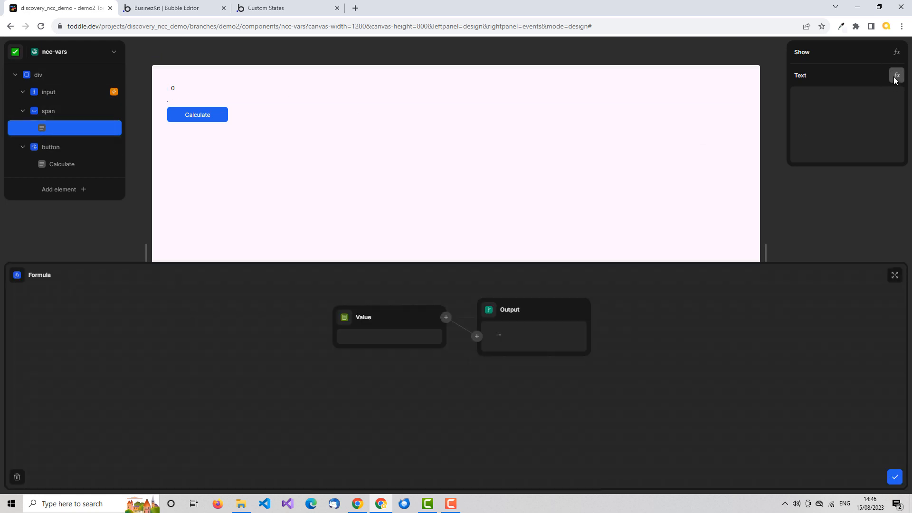
left_click(345, 323)
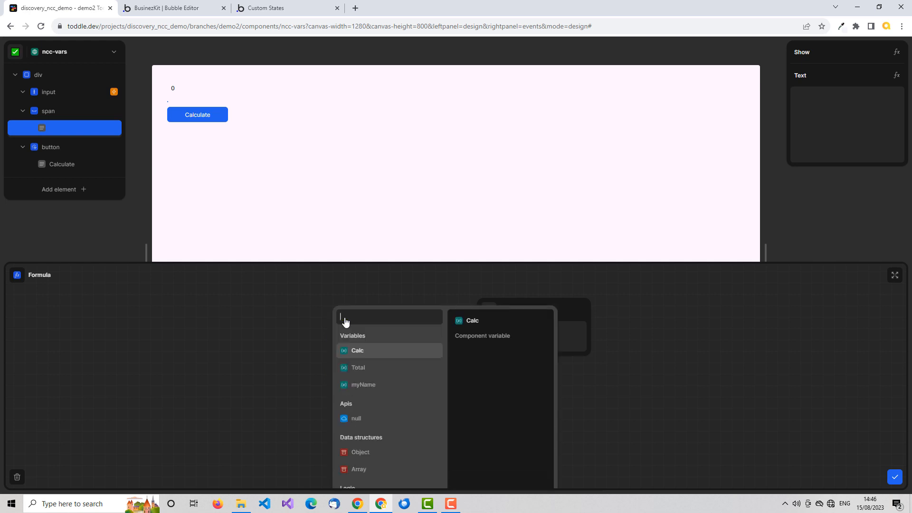
left_click(362, 350)
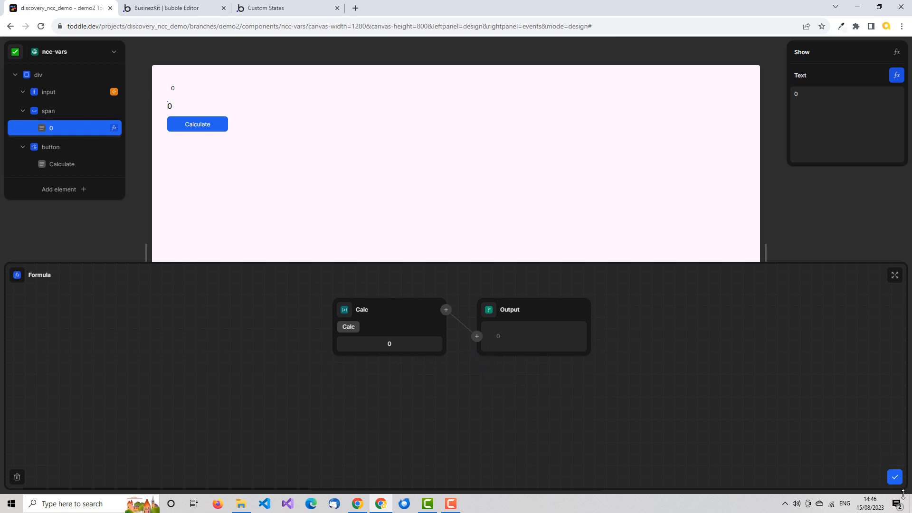
left_click(895, 477)
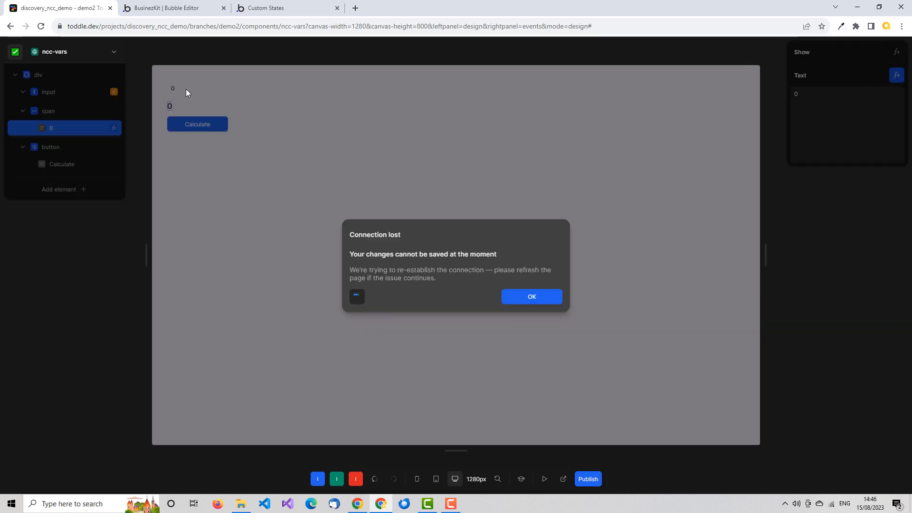
left_click(538, 299)
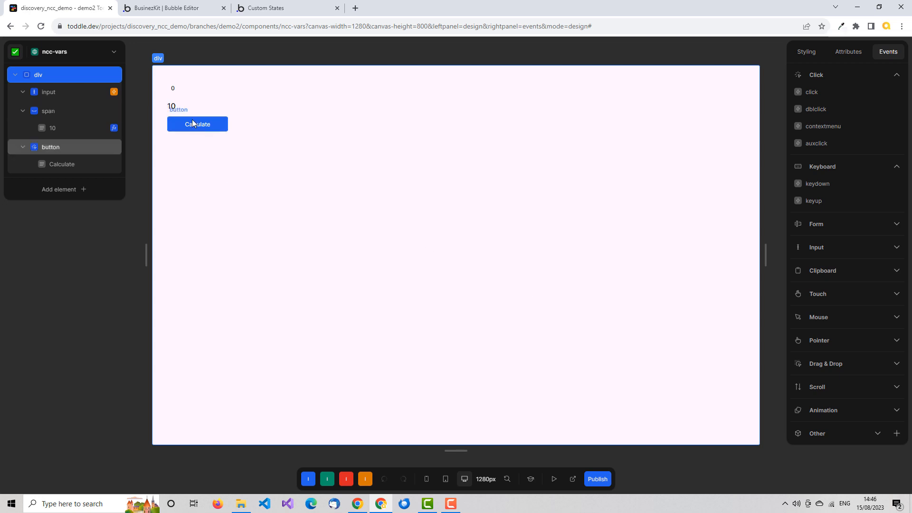
- Add a Set: Calc action to the Calculate button's click event
left_click(90, 145)
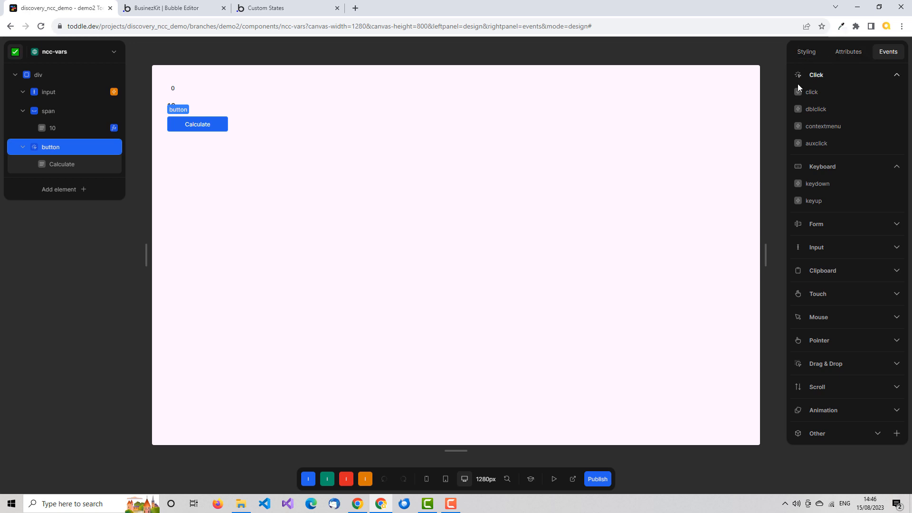
left_click(810, 92)
left_click(700, 137)
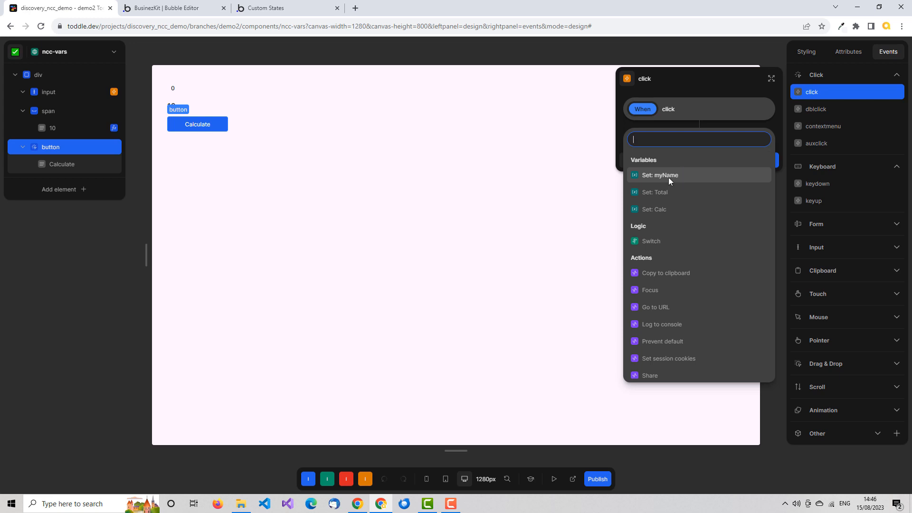
left_click(670, 210)
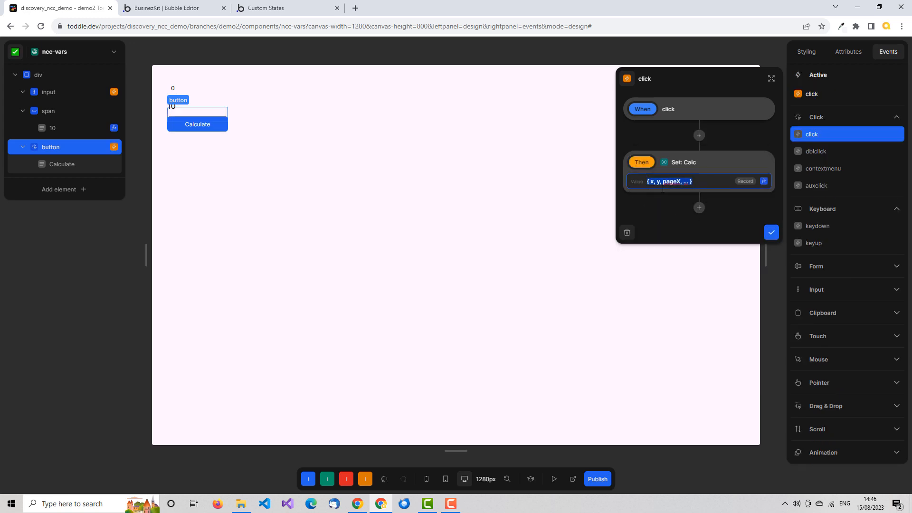
- Give the Set: Calc action's value a formula that passes the Total variable through the Number function
left_click(765, 182)
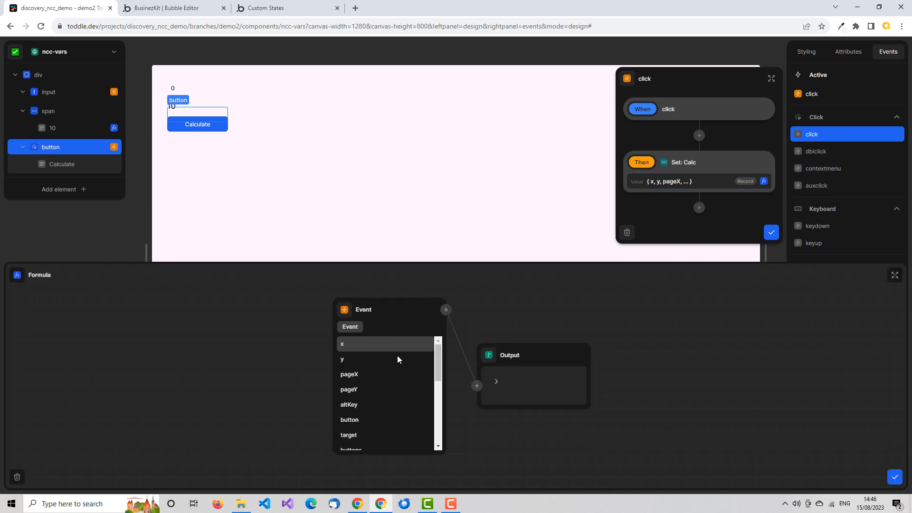
left_click(345, 313)
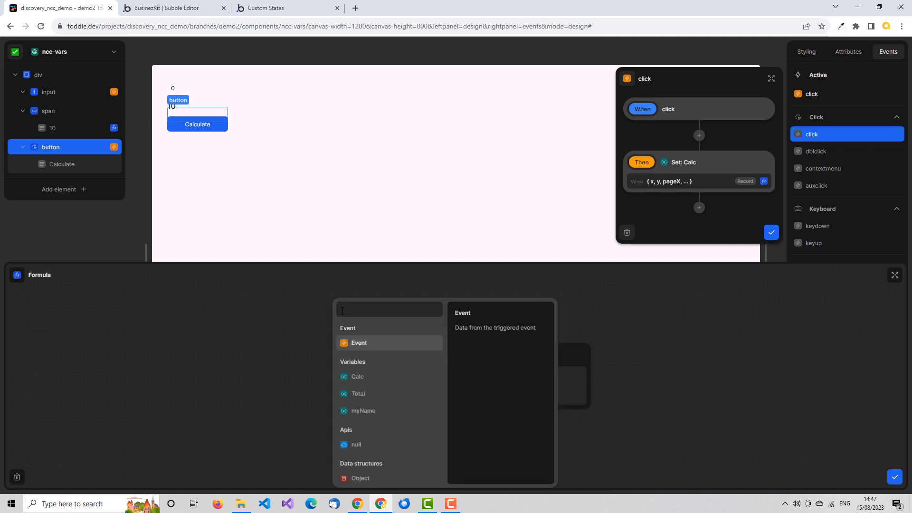
type("tot")
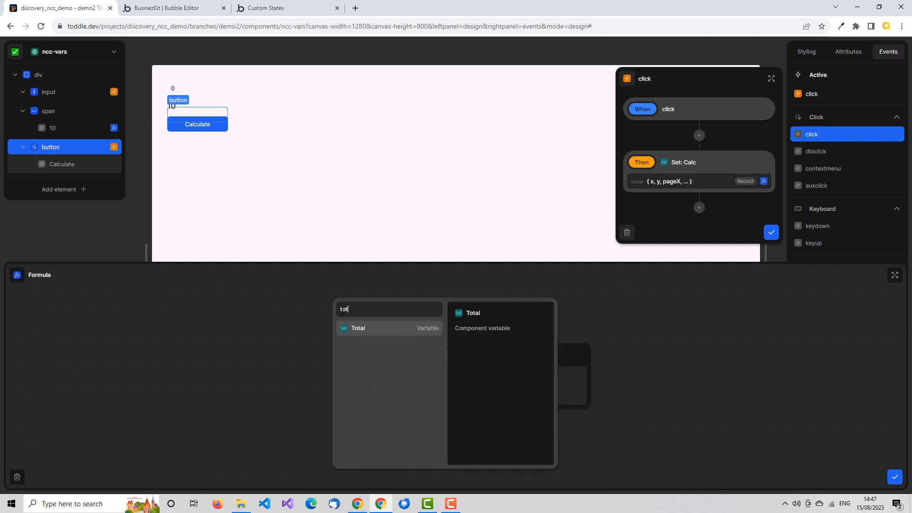
left_click(377, 330)
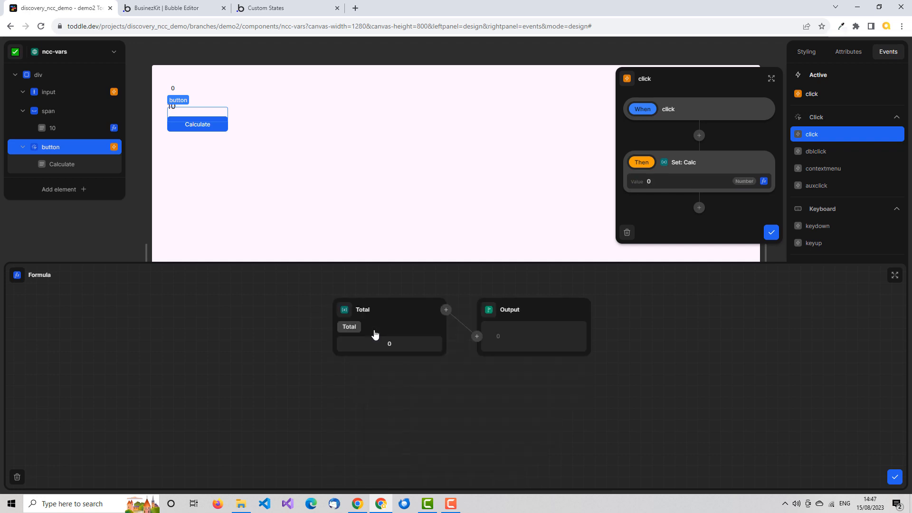
left_click(444, 313)
type("num")
left_click(438, 347)
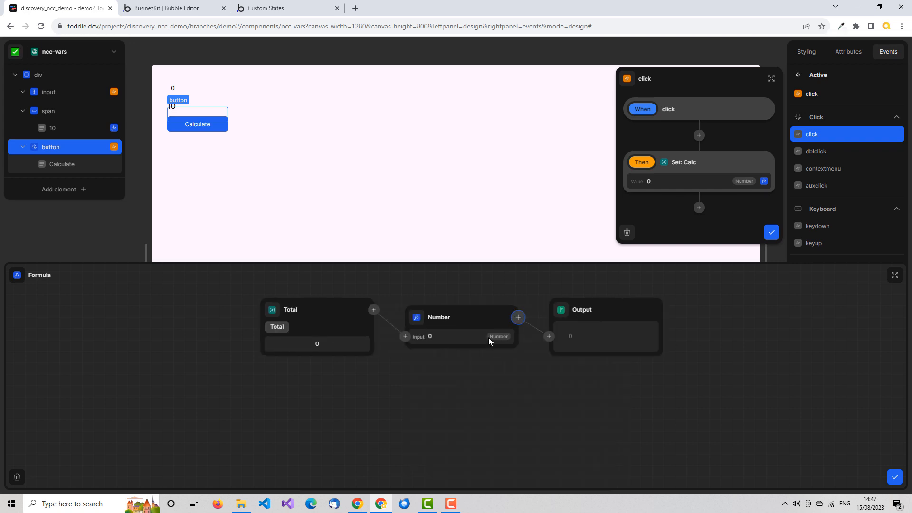
- Insert an Add function after Number with 10 as its second value, and apply the formula and click event
left_click(519, 318)
type("add")
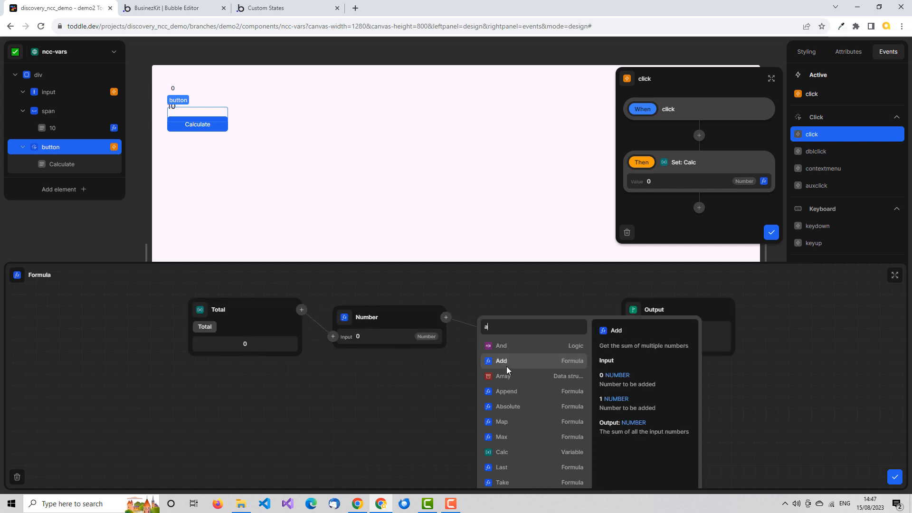
left_click(515, 355)
left_click(486, 350)
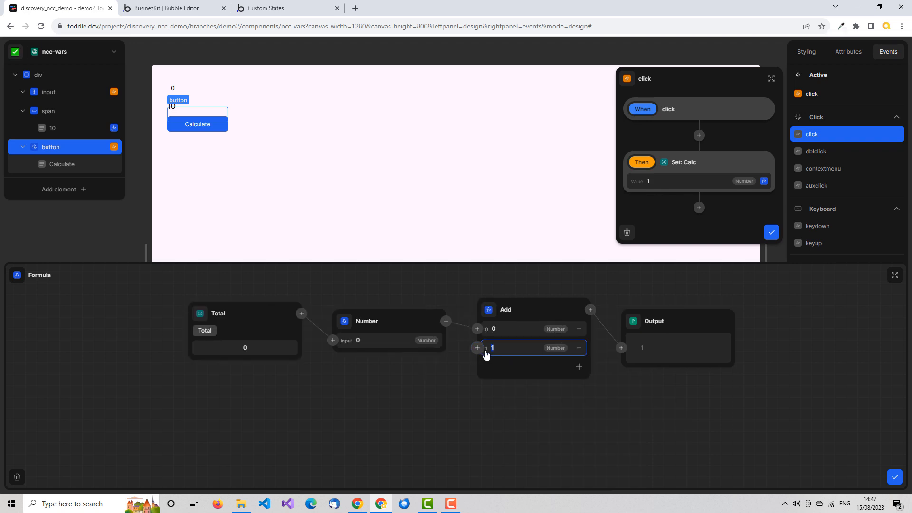
left_click(516, 374)
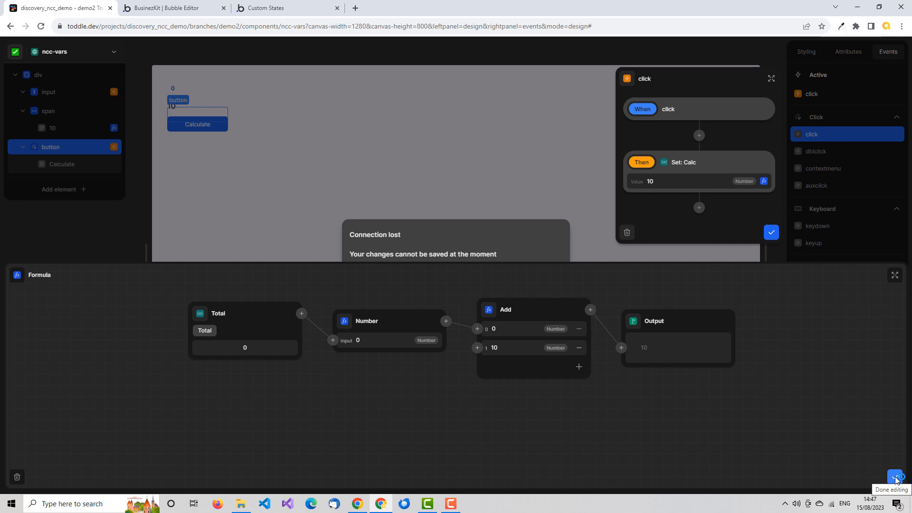
left_click(896, 478)
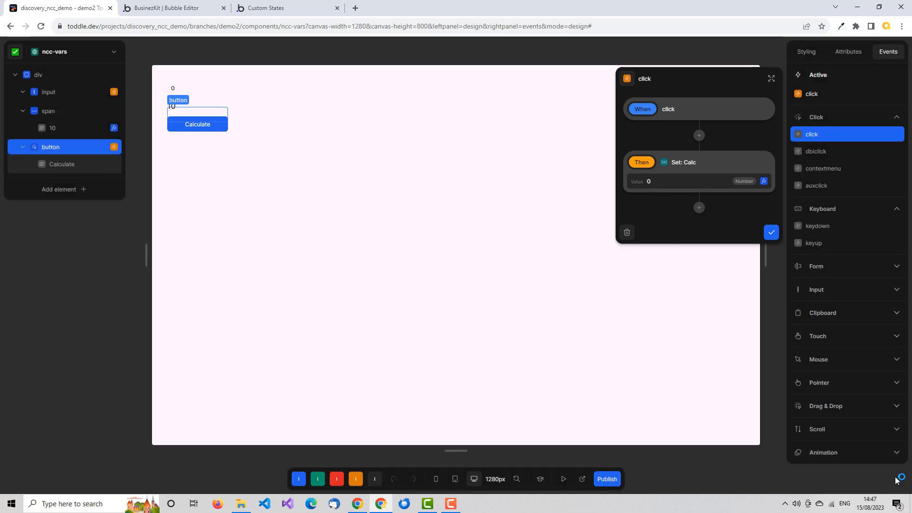
left_click(772, 232)
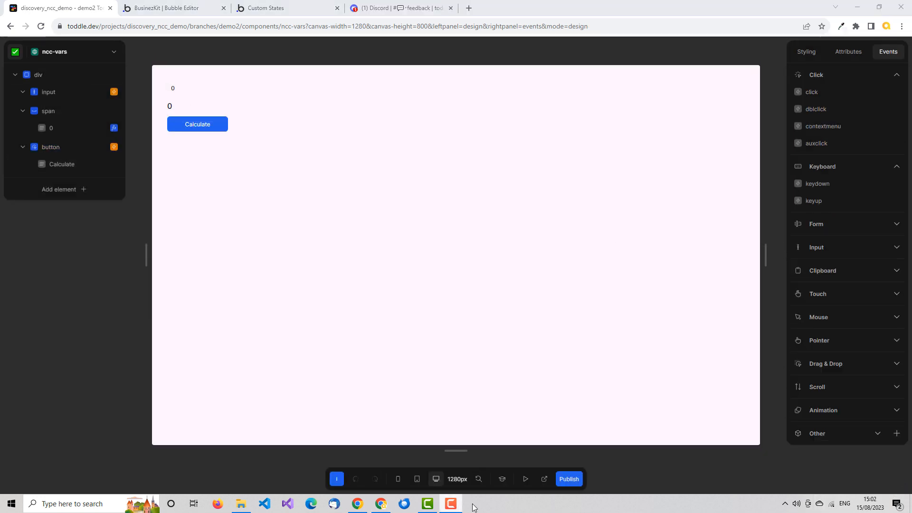
- Test the page by entering 57 in the number input and running Calculate, and return to design mode
left_click(526, 479)
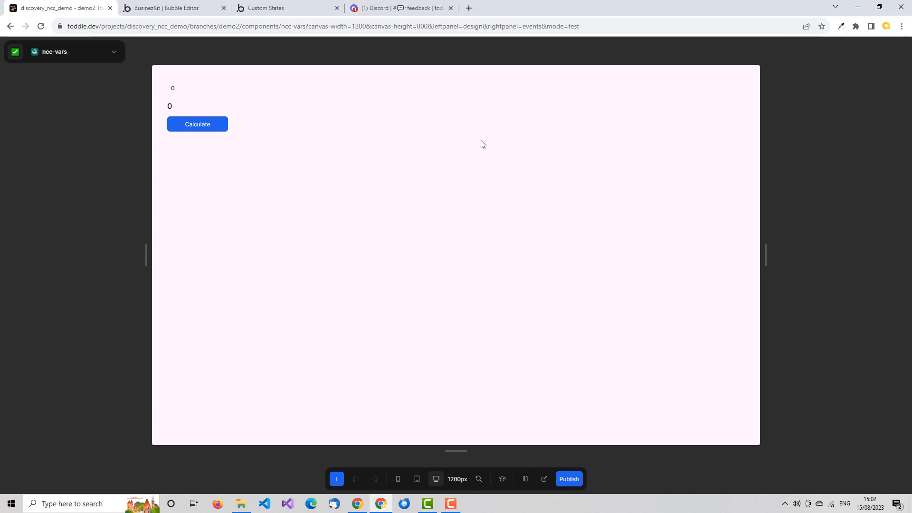
left_click(177, 94)
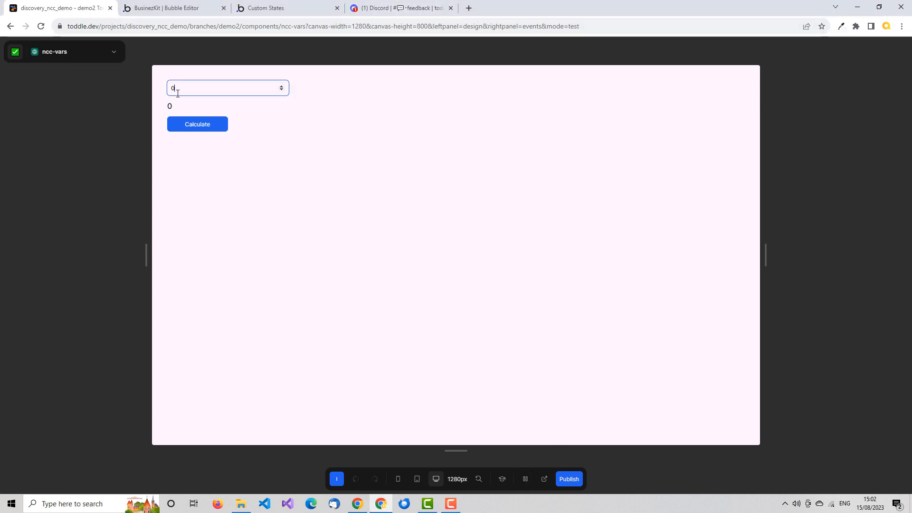
key("BackSpace")
type("57")
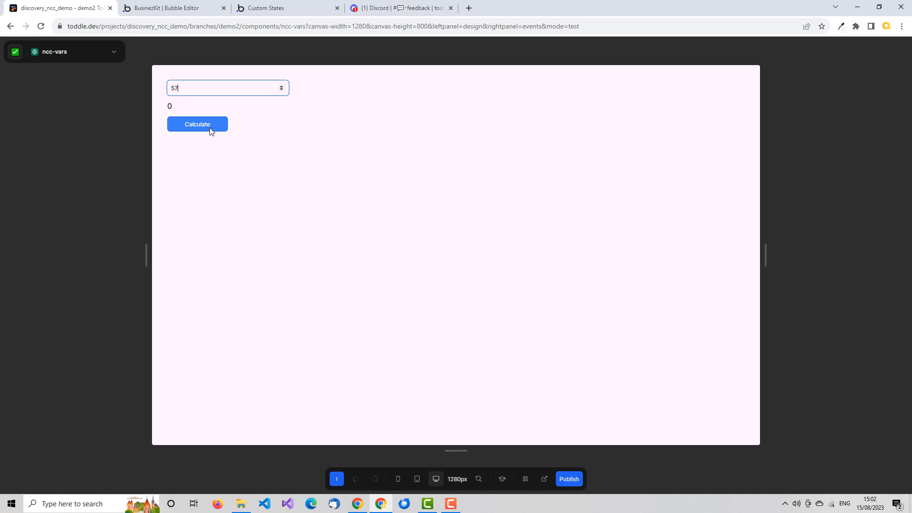
left_click(209, 129)
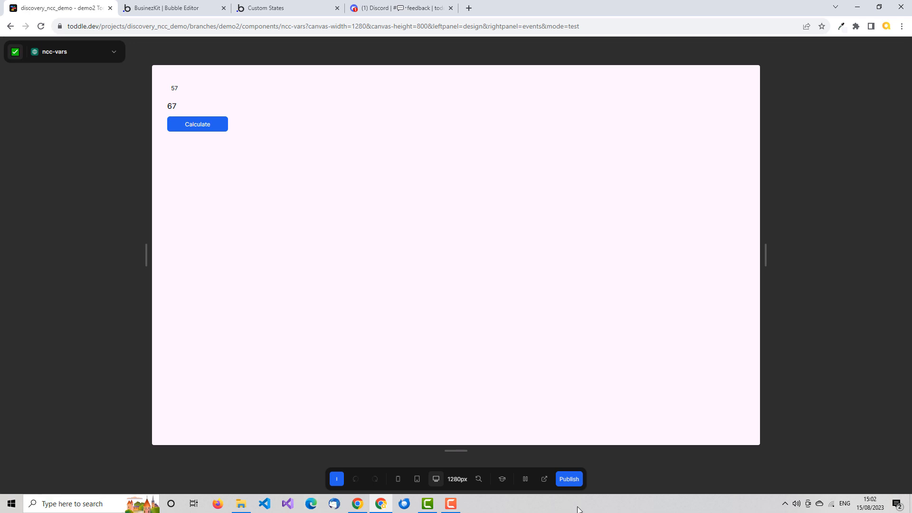
left_click(524, 479)
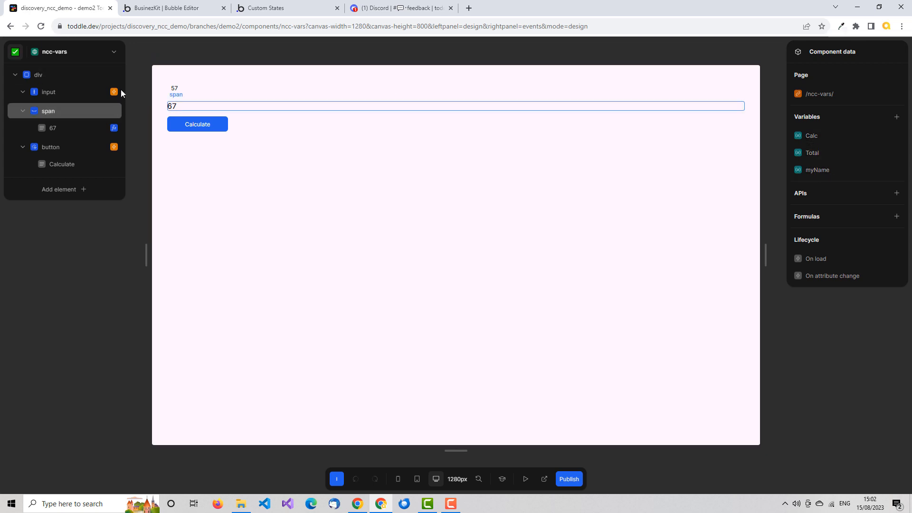
left_click(66, 75)
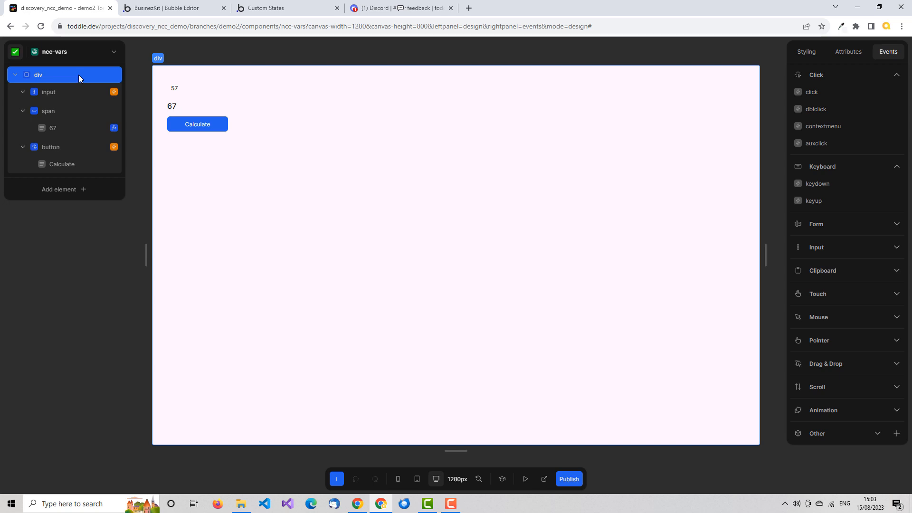
left_click(775, 56)
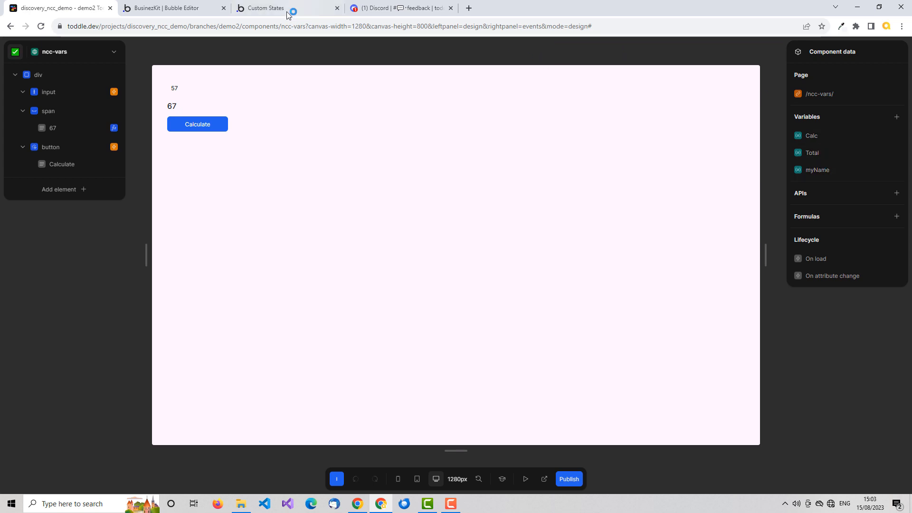
left_click(257, 8)
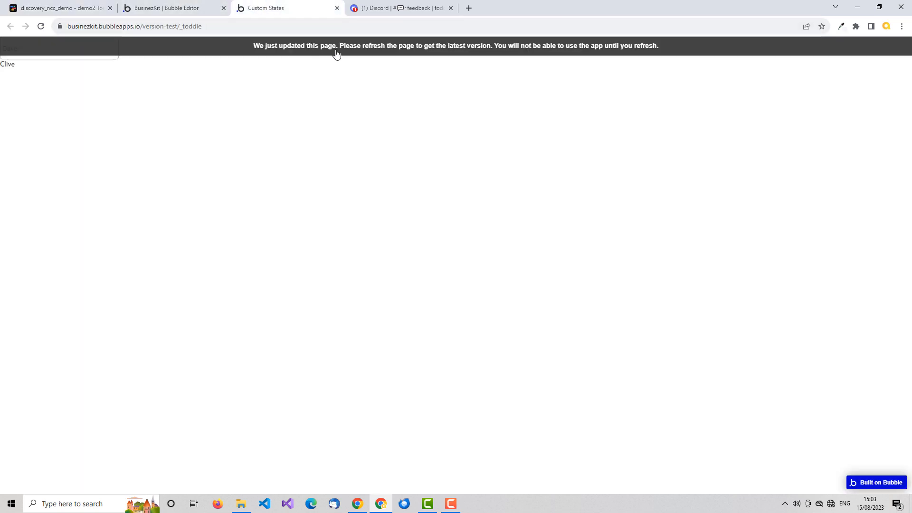
- Switch to the Bubble editor, open the navigation-bar reusable element in design view and examine its custom states
left_click(210, 13)
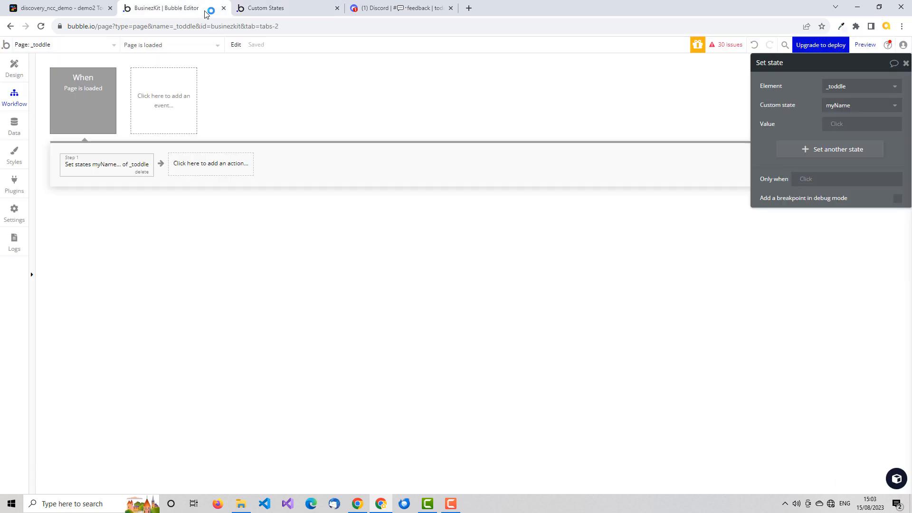
left_click(78, 48)
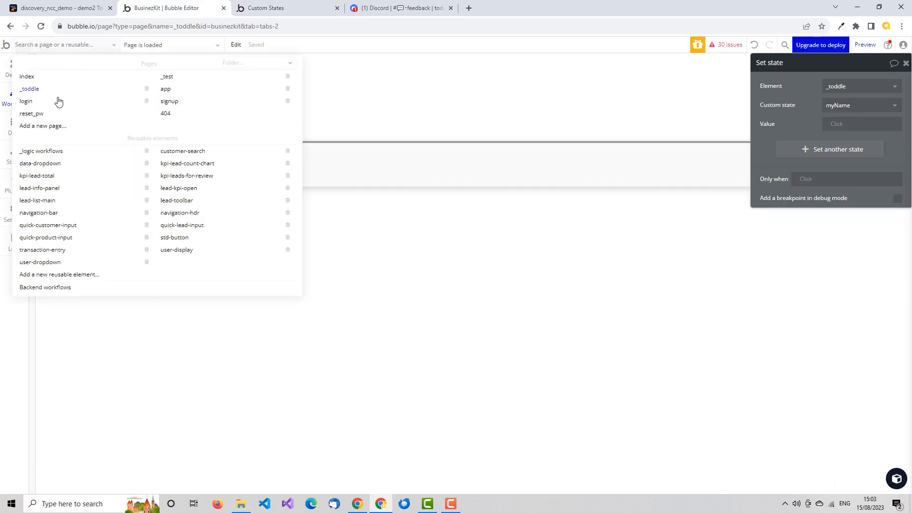
mouse_move(48, 220)
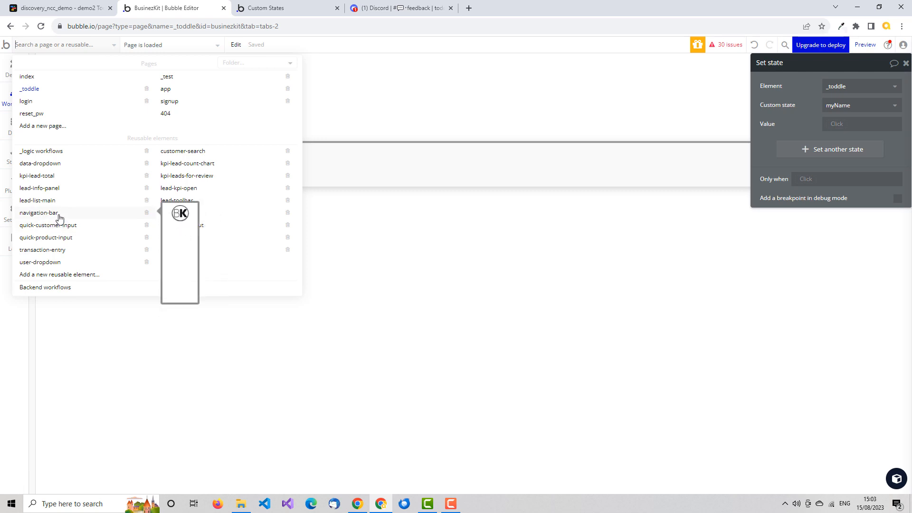
left_click(49, 217)
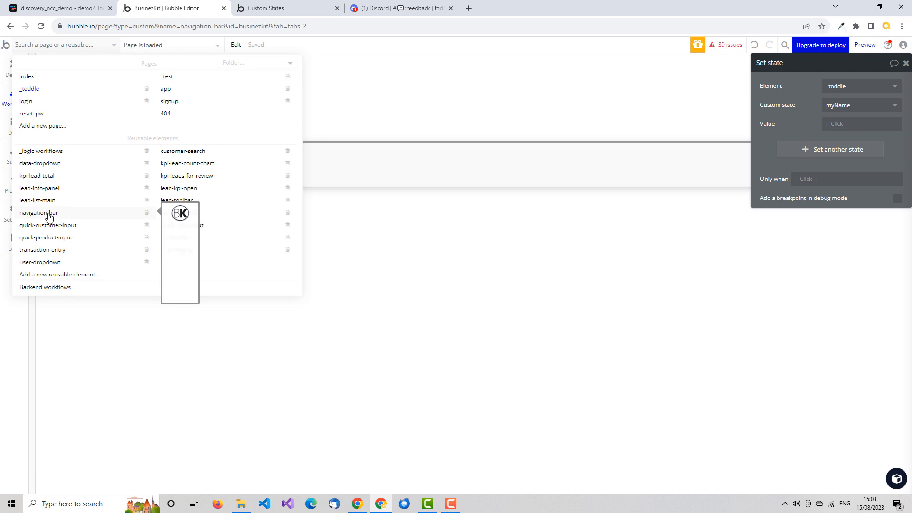
left_click(14, 70)
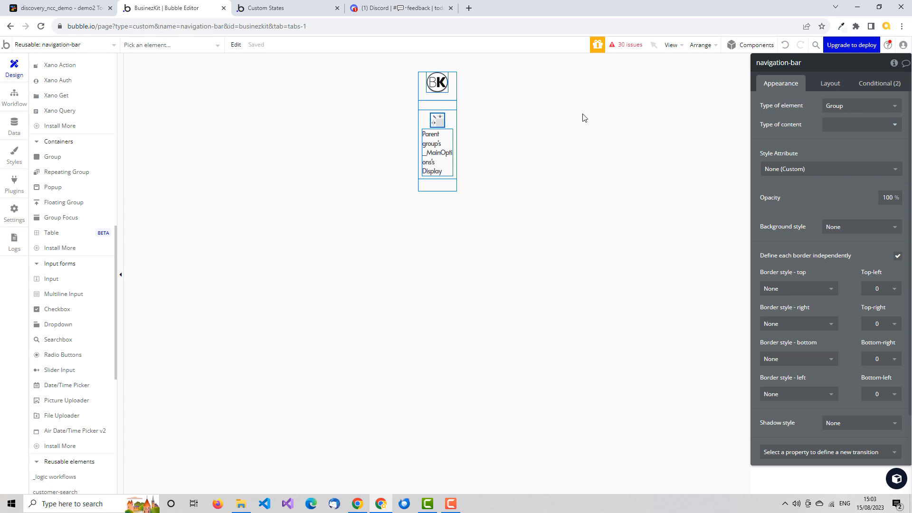
left_click(895, 66)
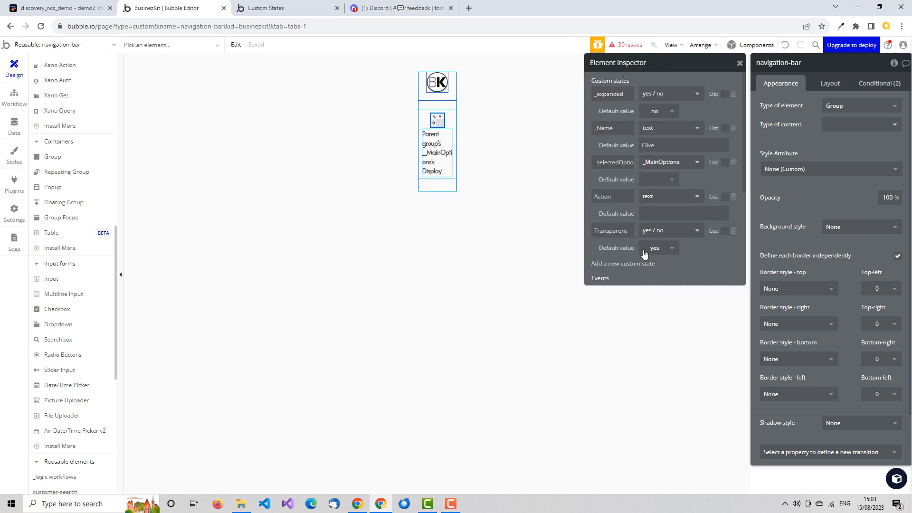
left_click(740, 65)
- Switch to toddle, open the ncc-var component to examine its data options, and return to the ncc-vars page
left_click(70, 11)
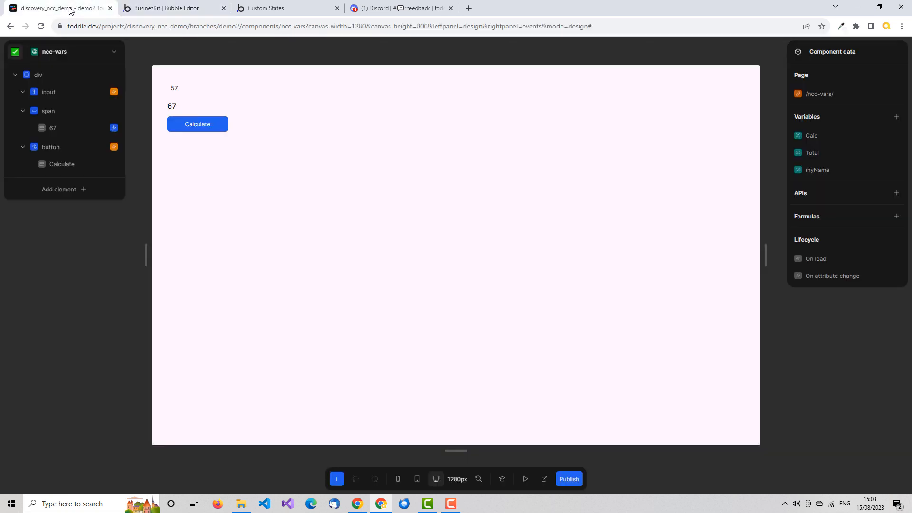
left_click(107, 53)
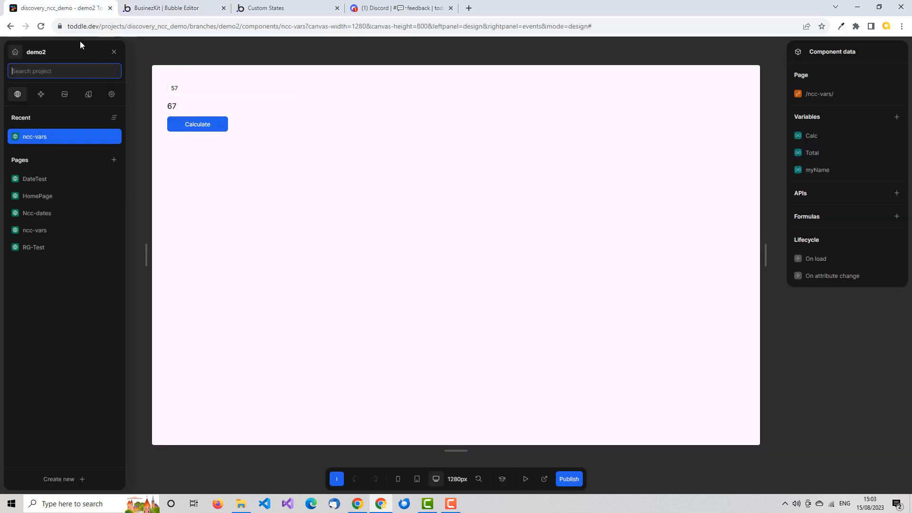
left_click(41, 94)
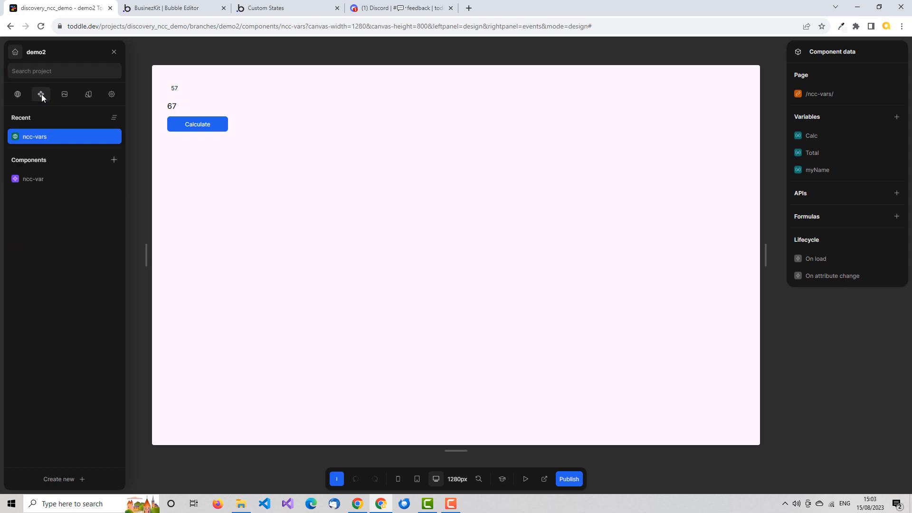
left_click(38, 181)
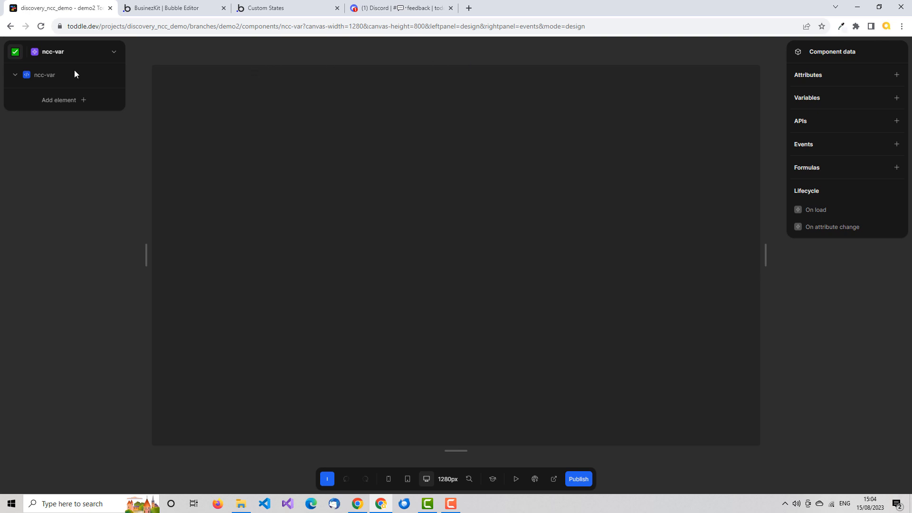
left_click(100, 53)
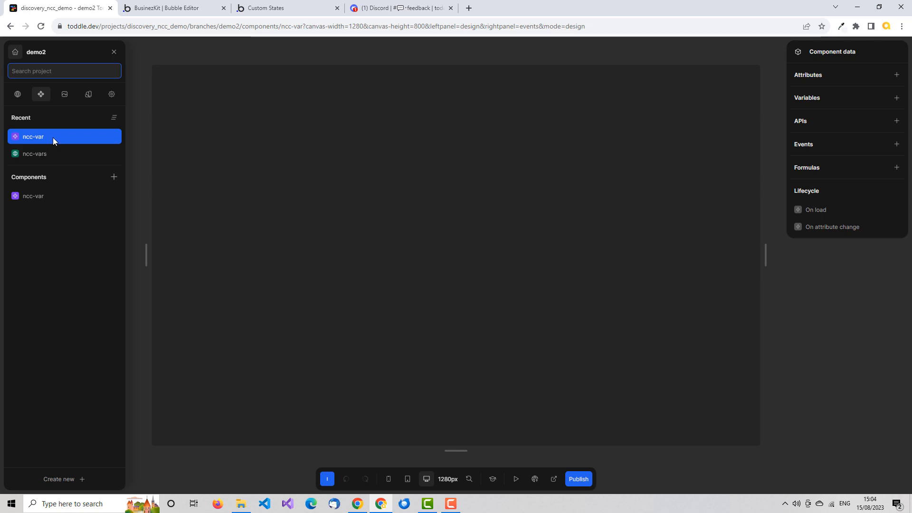
left_click(48, 155)
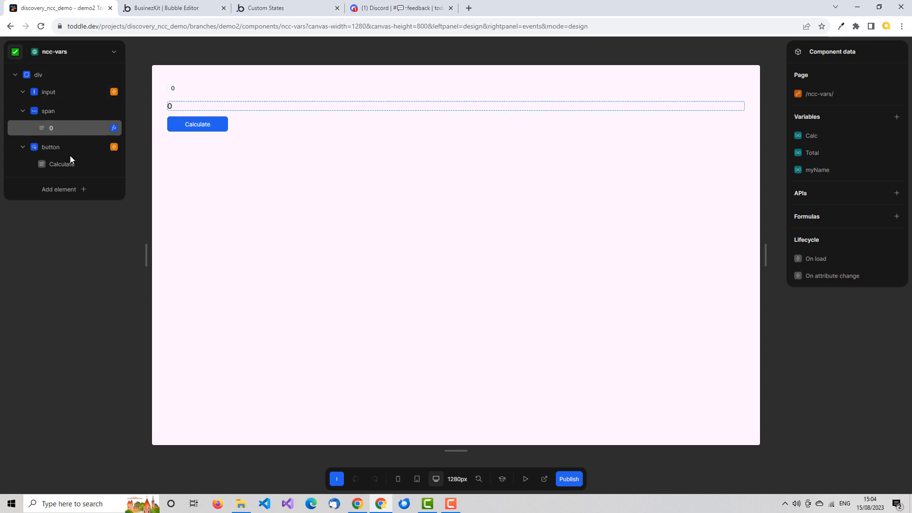
- Examine the input element's attributes, including its variable binding, and its styling options
left_click(74, 92)
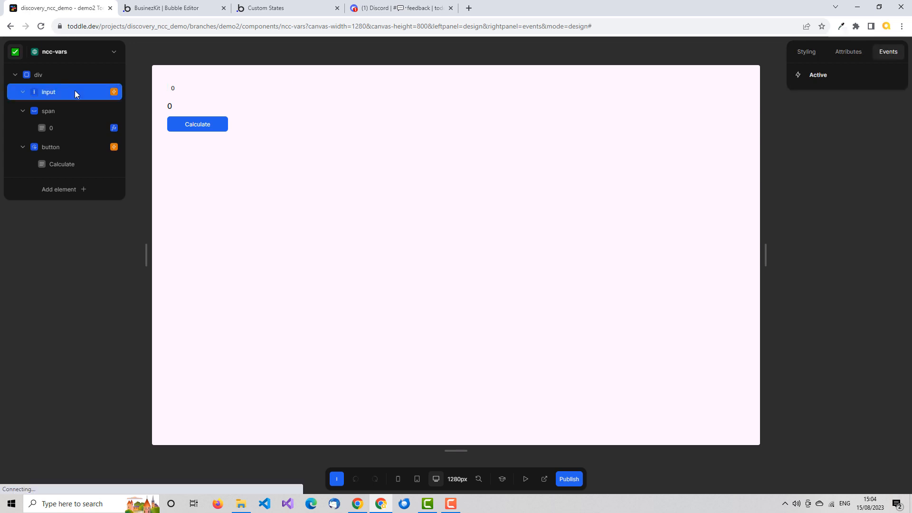
left_click(842, 51)
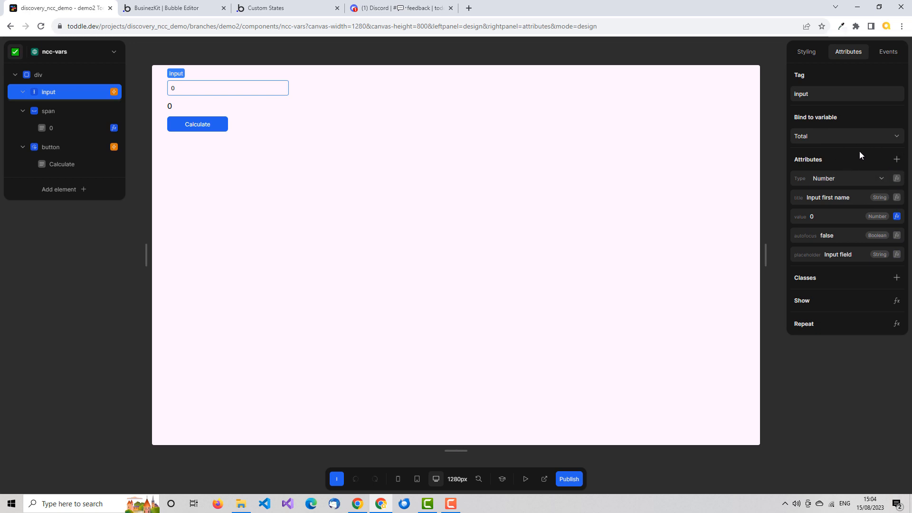
left_click(811, 52)
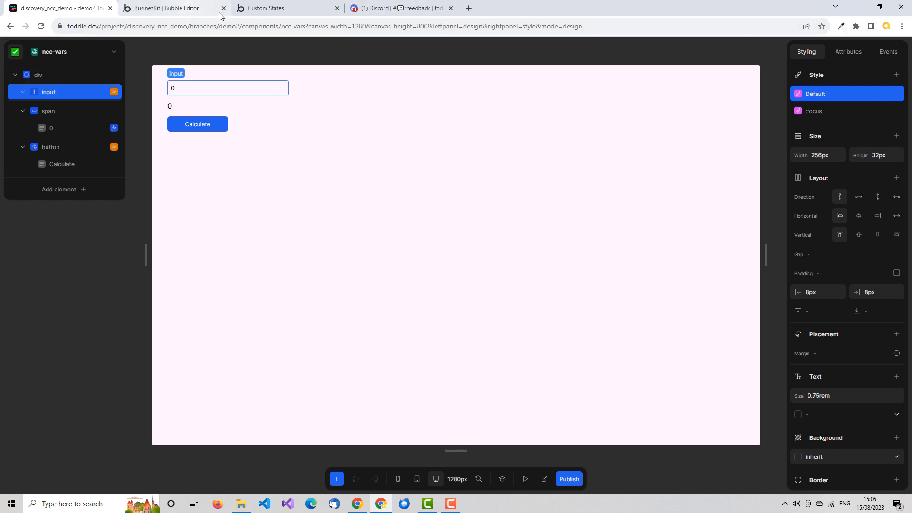
- Review the navigation-bar's conditions and custom states in the Bubble editor, and return to the ncc-vars page data in toddle
left_click(205, 8)
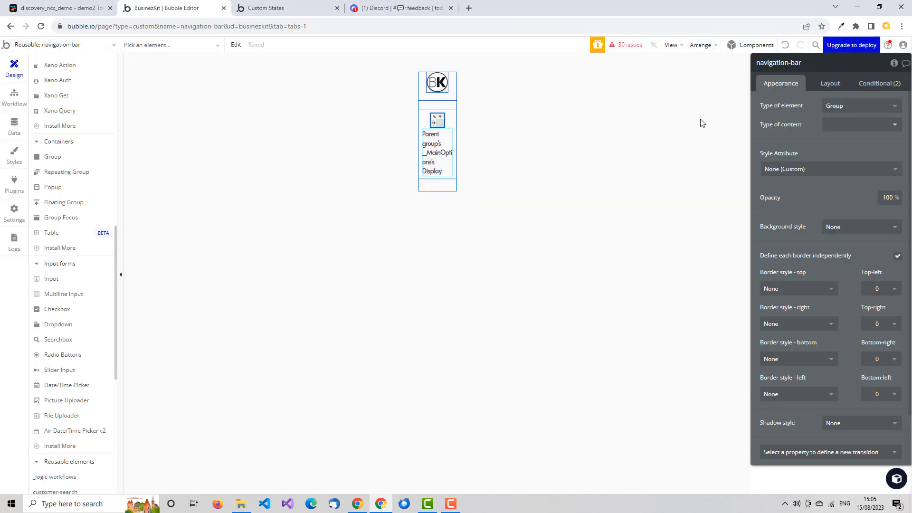
left_click(868, 88)
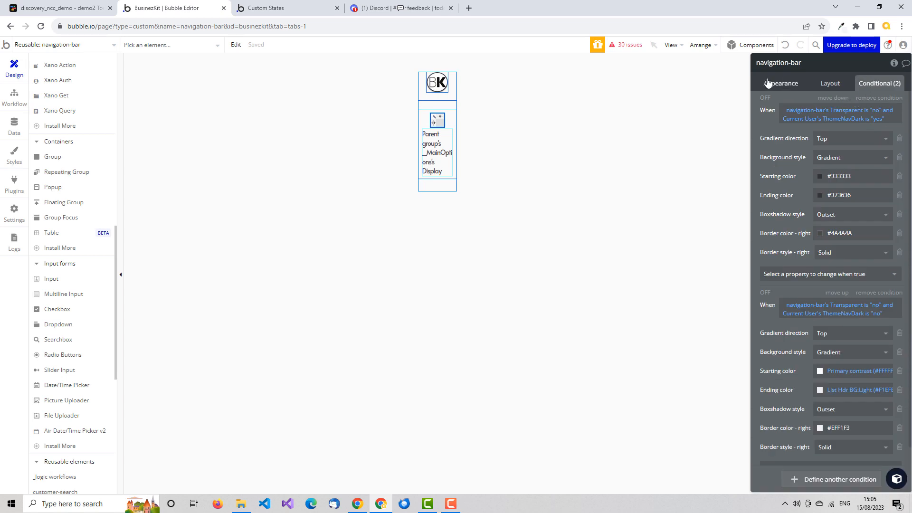
left_click(893, 64)
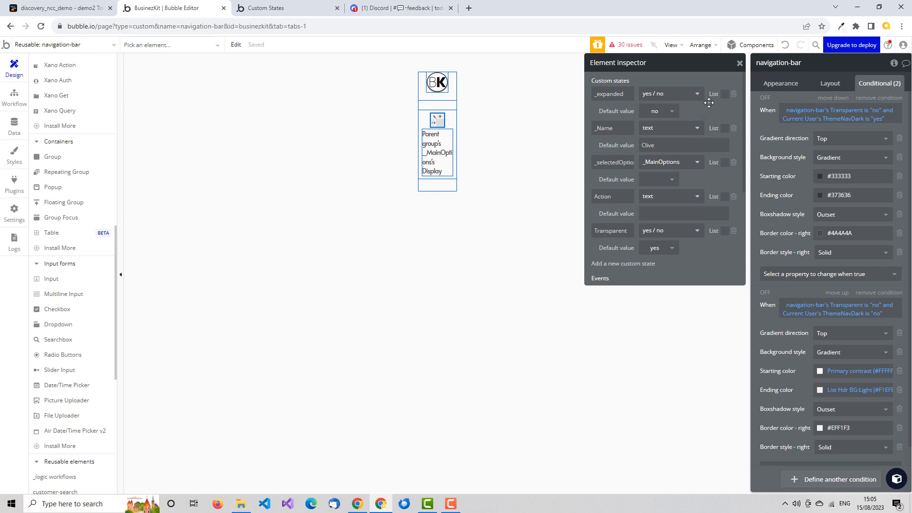
left_click(72, 10)
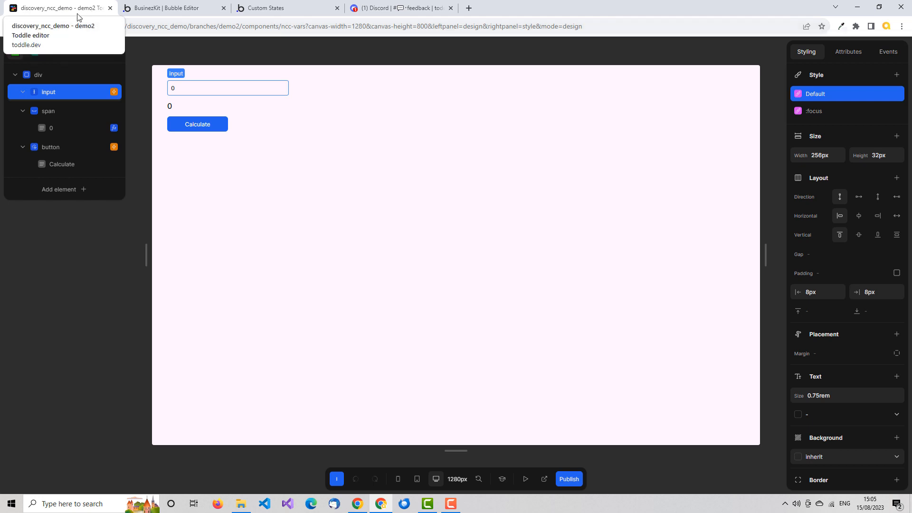
left_click(486, 54)
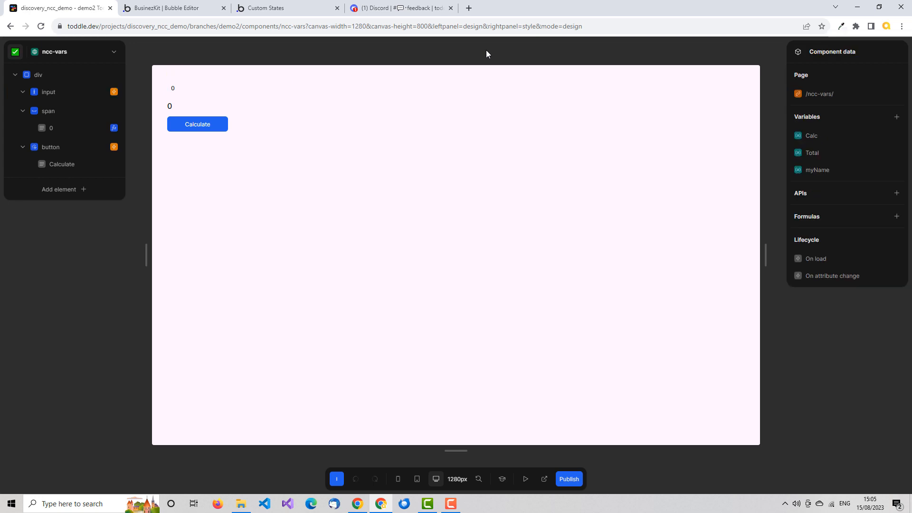